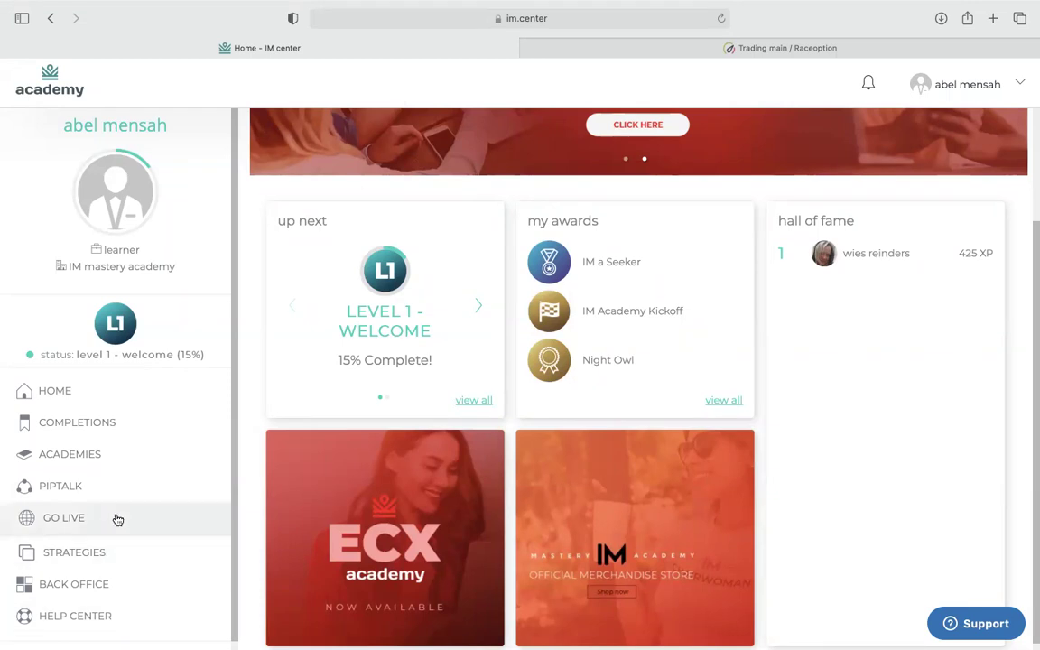
Step: Open the HFX Series - english course from the learn high frequency forex academy
left_click(98, 464)
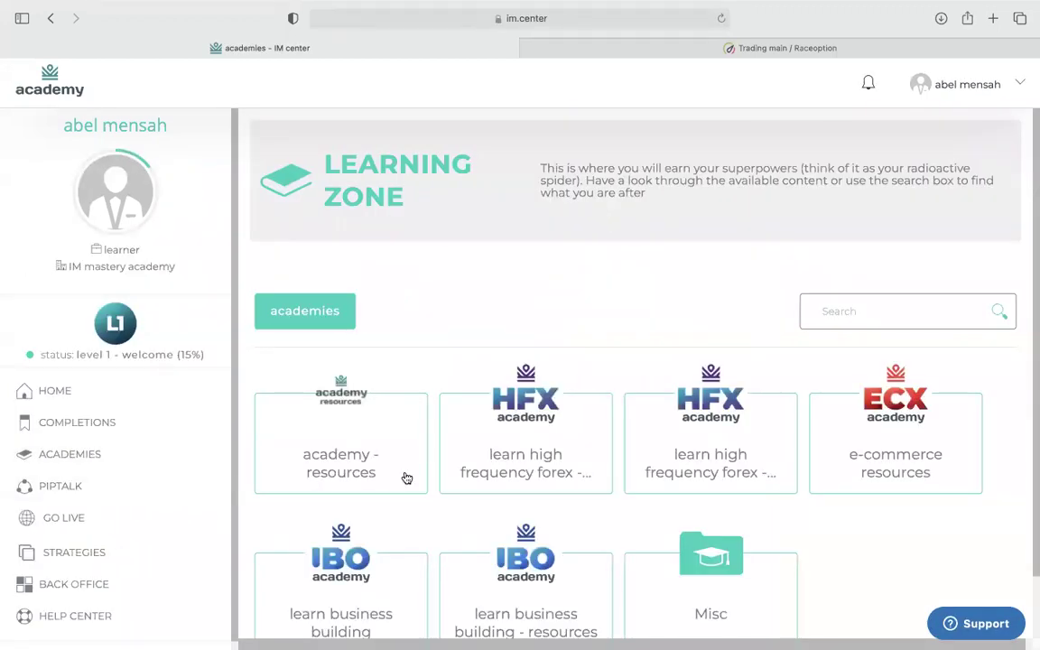
scroll(406, 477, "down", 2)
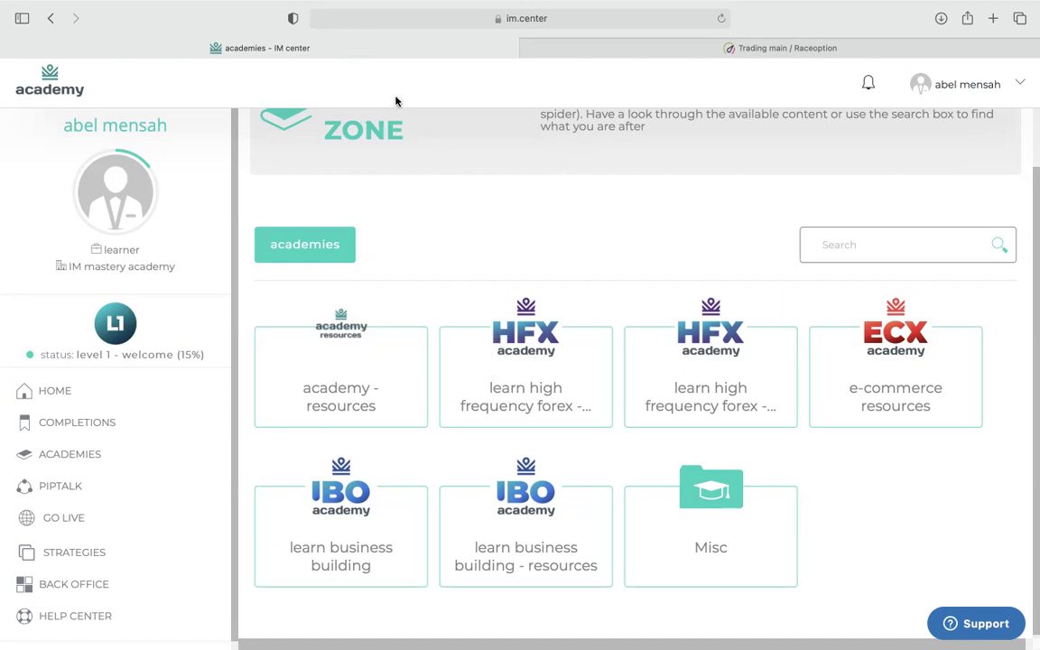
left_click(496, 388)
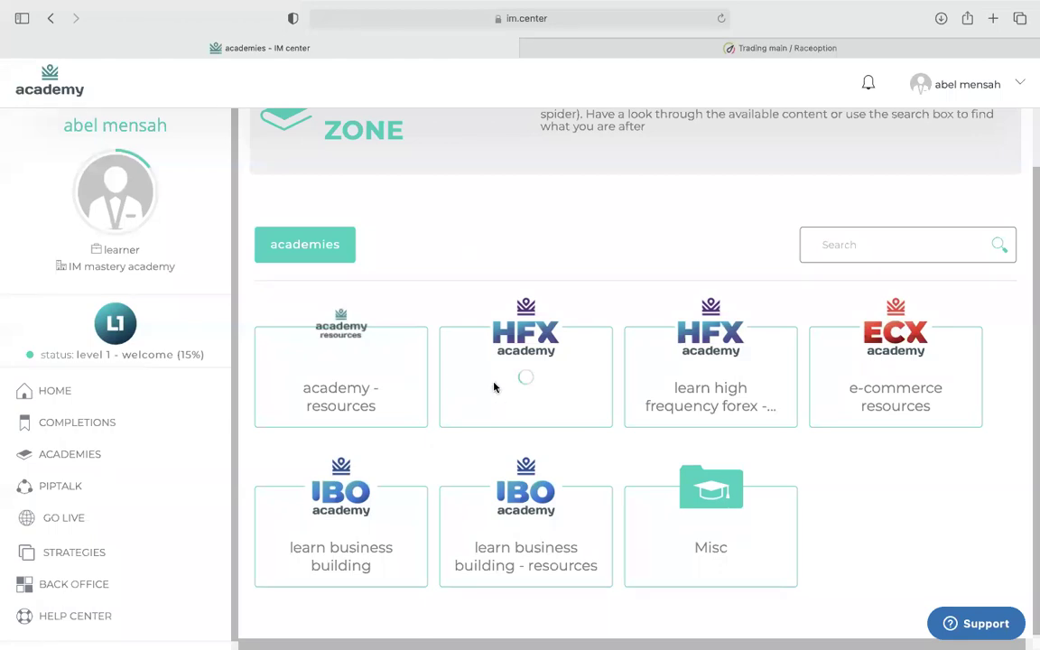
scroll(519, 462, "down", 2)
scroll(517, 459, "up", 3)
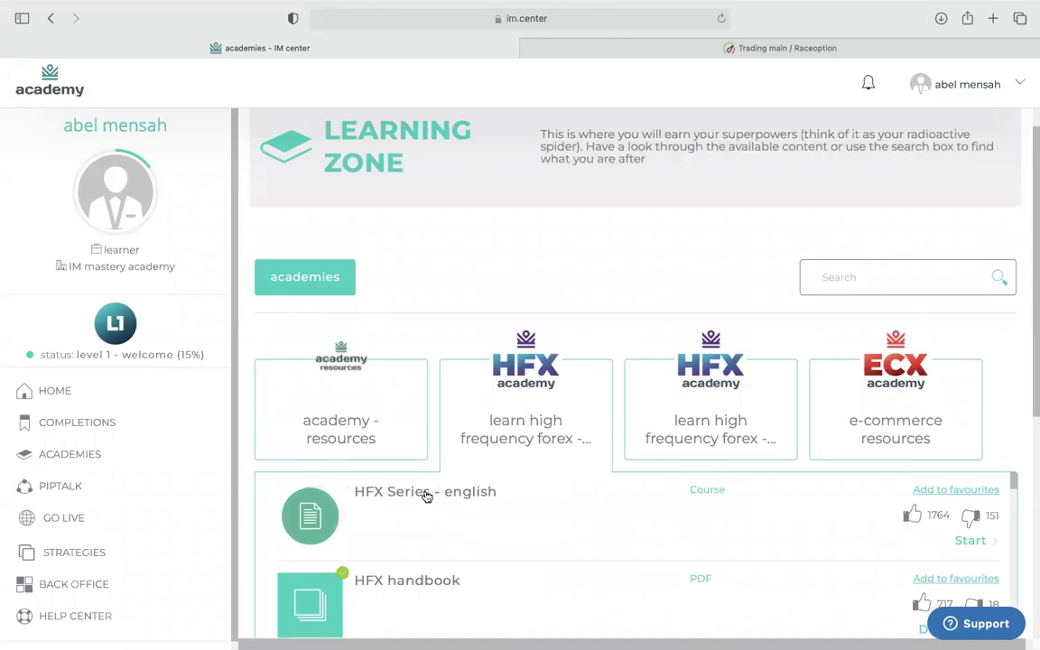
left_click(425, 496)
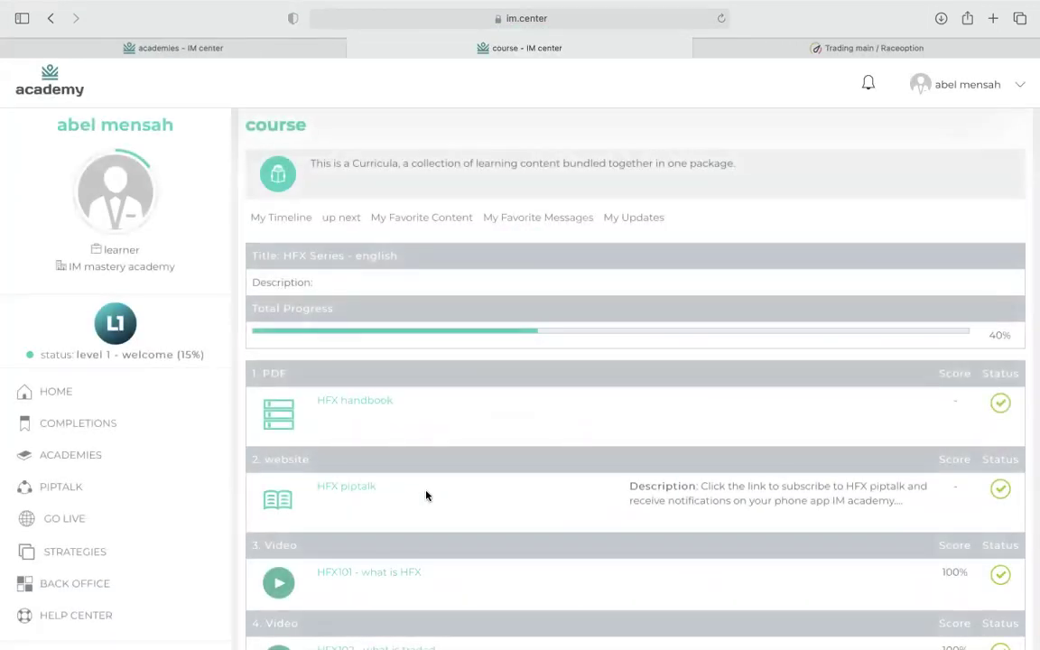
Step: Examine the HFX Series course contents, from the handbook and piptalk link through the numbered HFX1xx video lessons
scroll(426, 494, "down", 5)
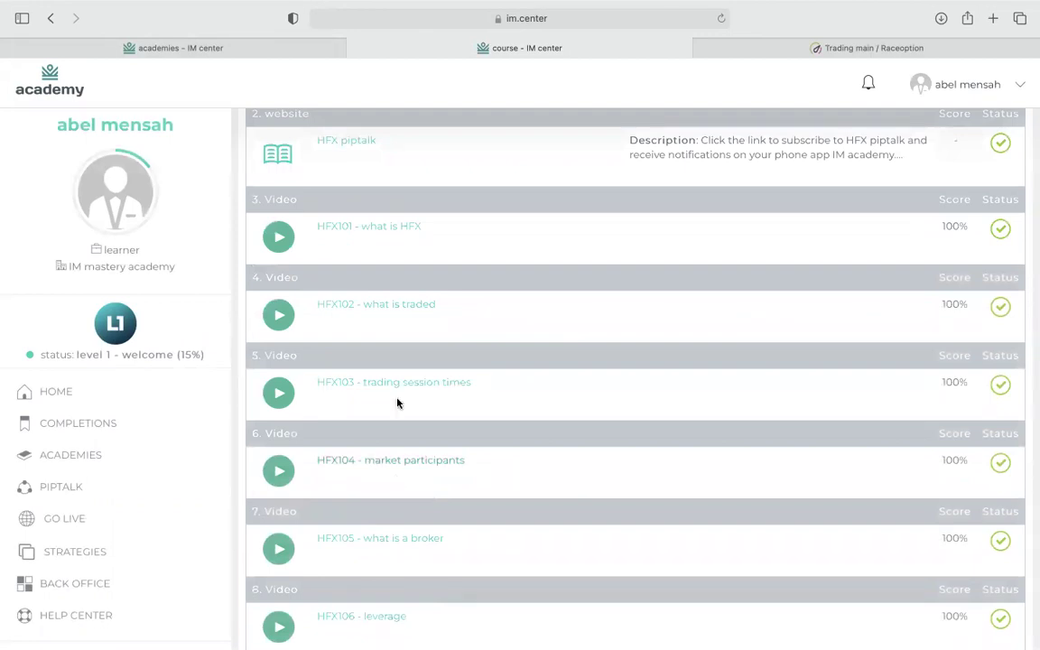
mouse_move(467, 20)
scroll(460, 295, "up", 2)
scroll(461, 295, "down", 2)
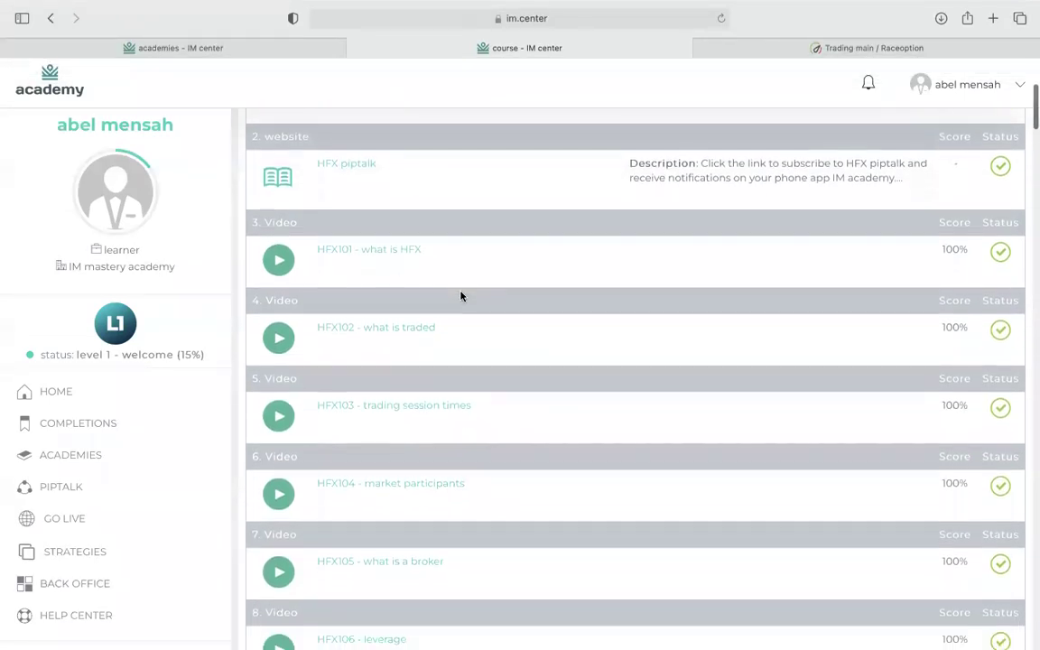
scroll(461, 295, "down", 1)
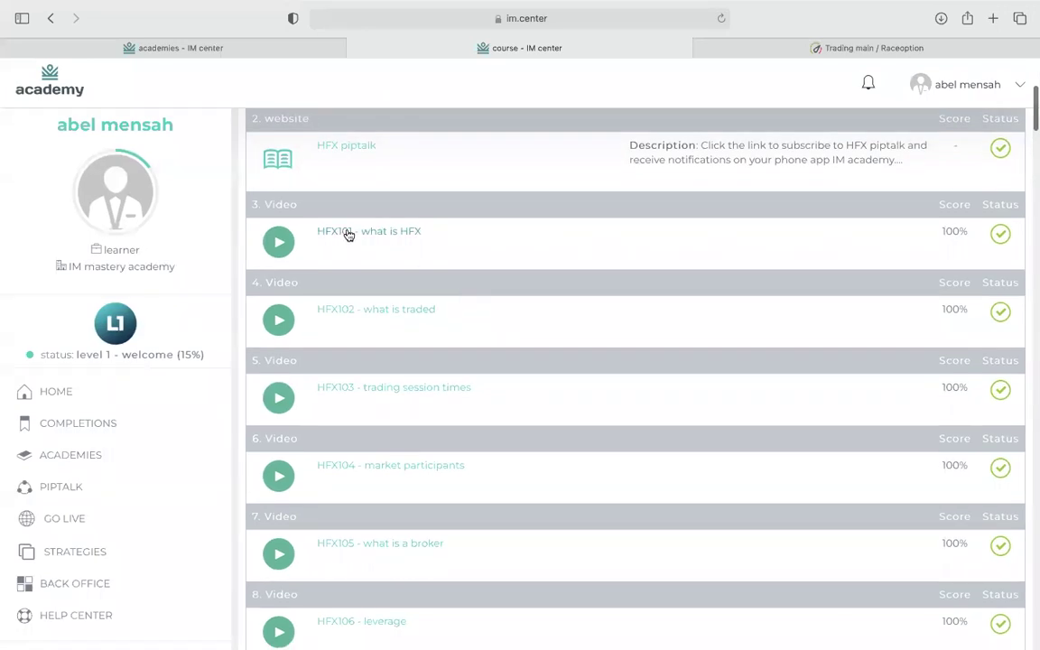
scroll(348, 318, "down", 2)
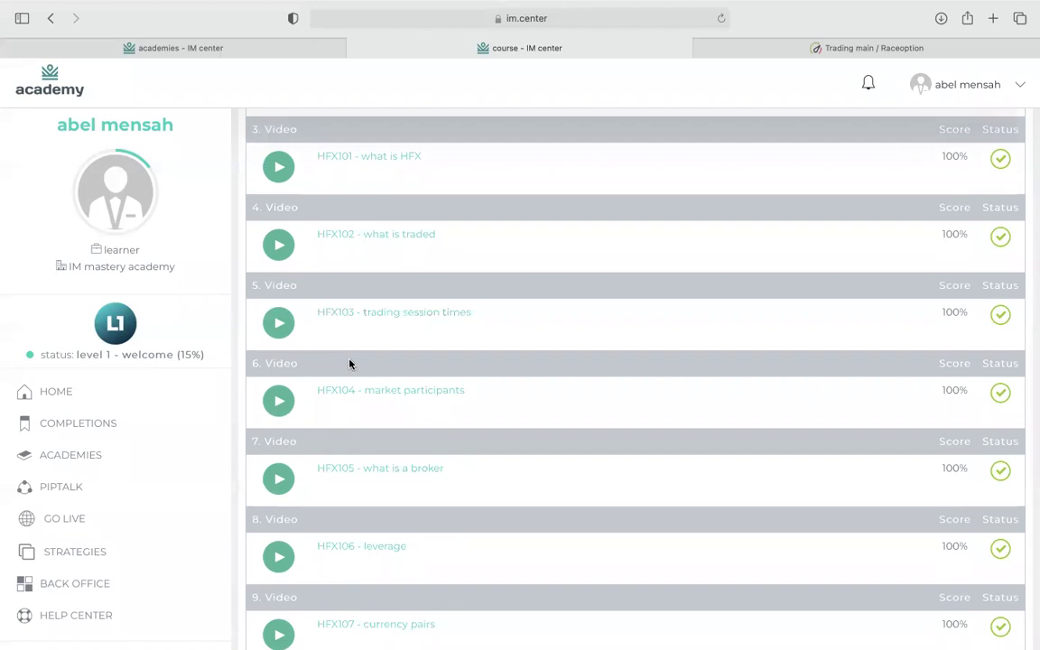
scroll(353, 416, "down", 4)
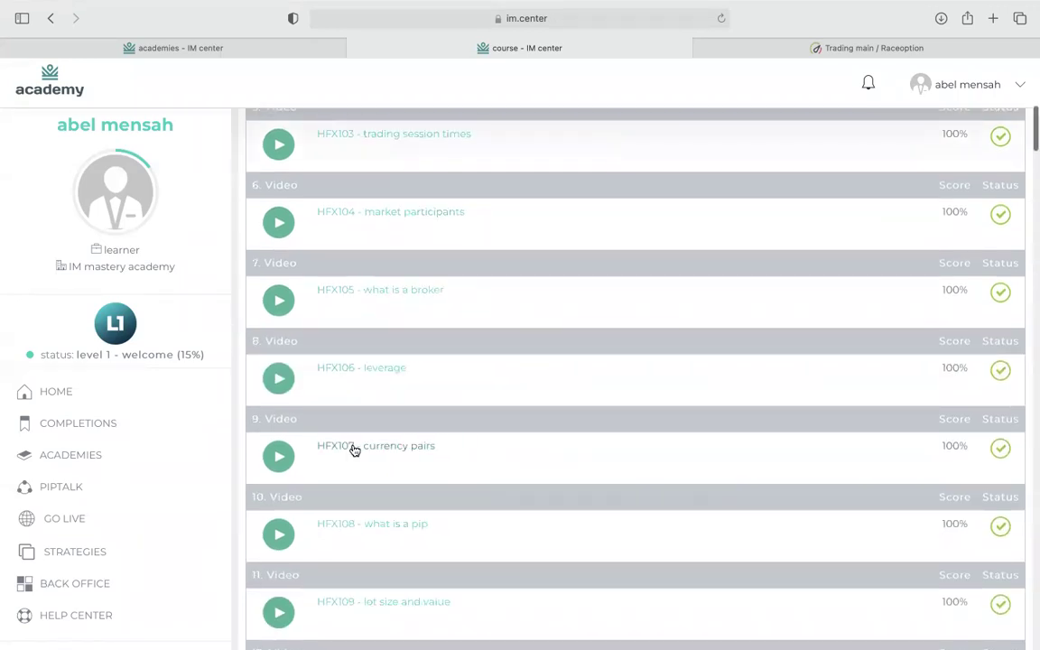
scroll(354, 450, "down", 5)
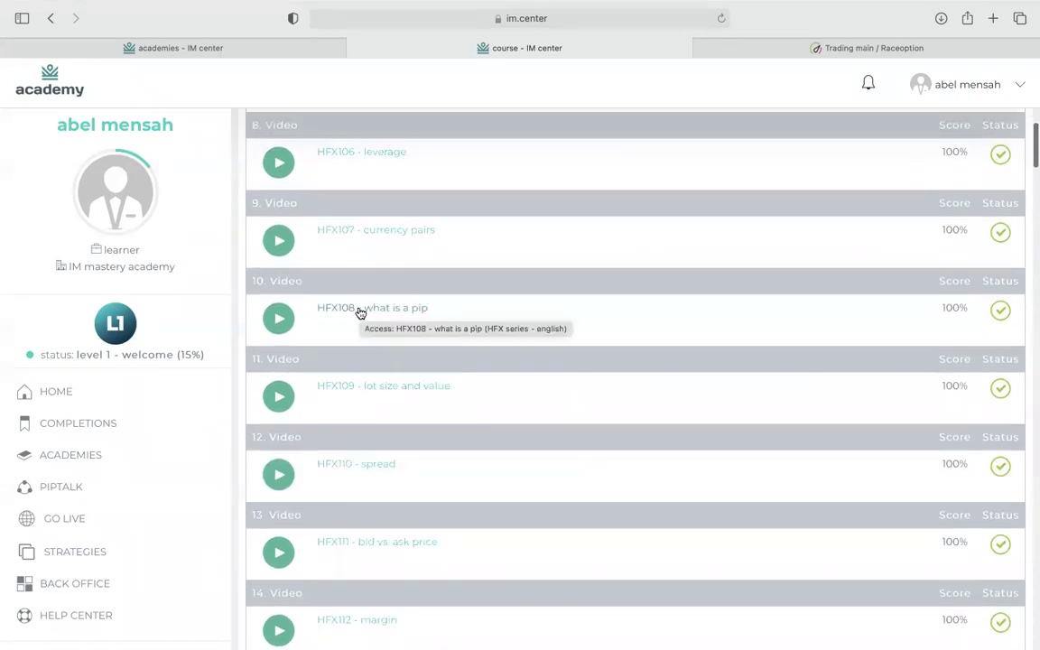
scroll(359, 313, "down", 5)
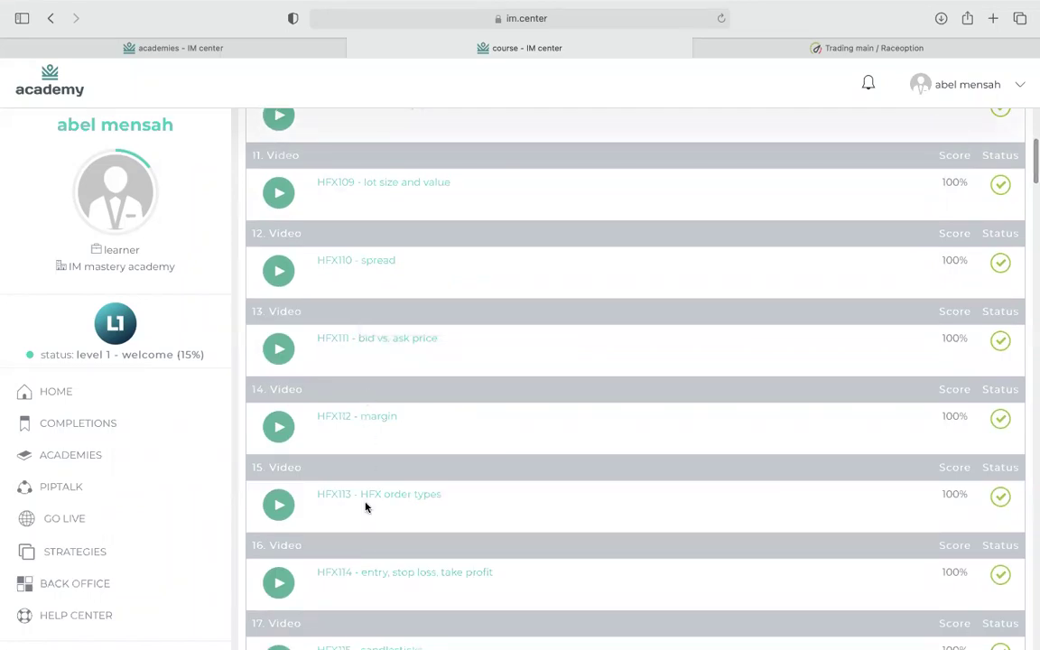
scroll(366, 508, "down", 5)
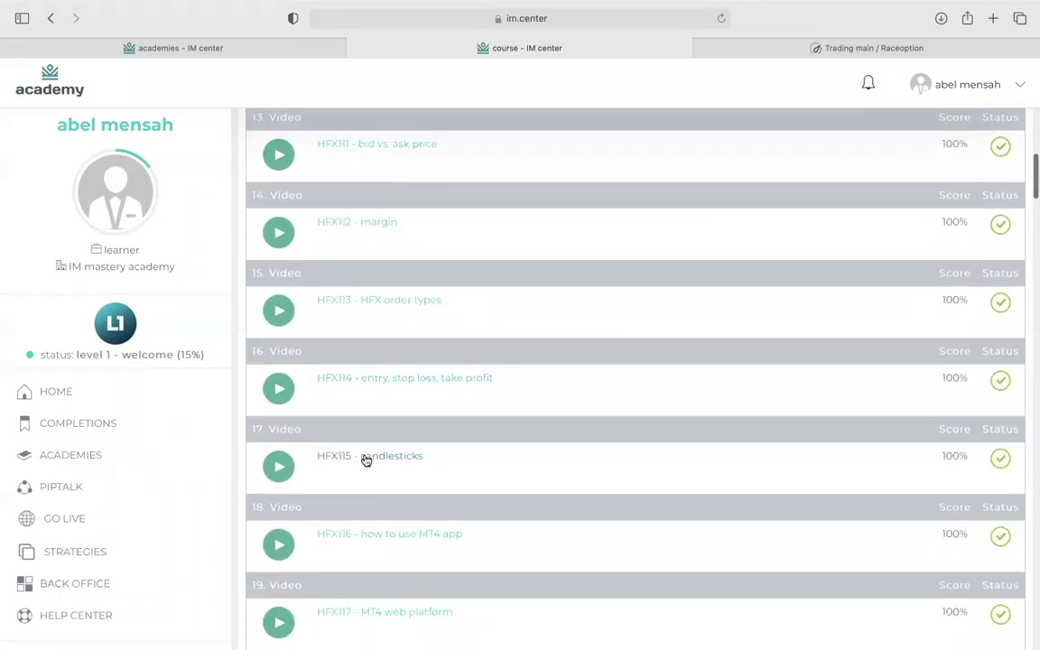
scroll(365, 460, "down", 10)
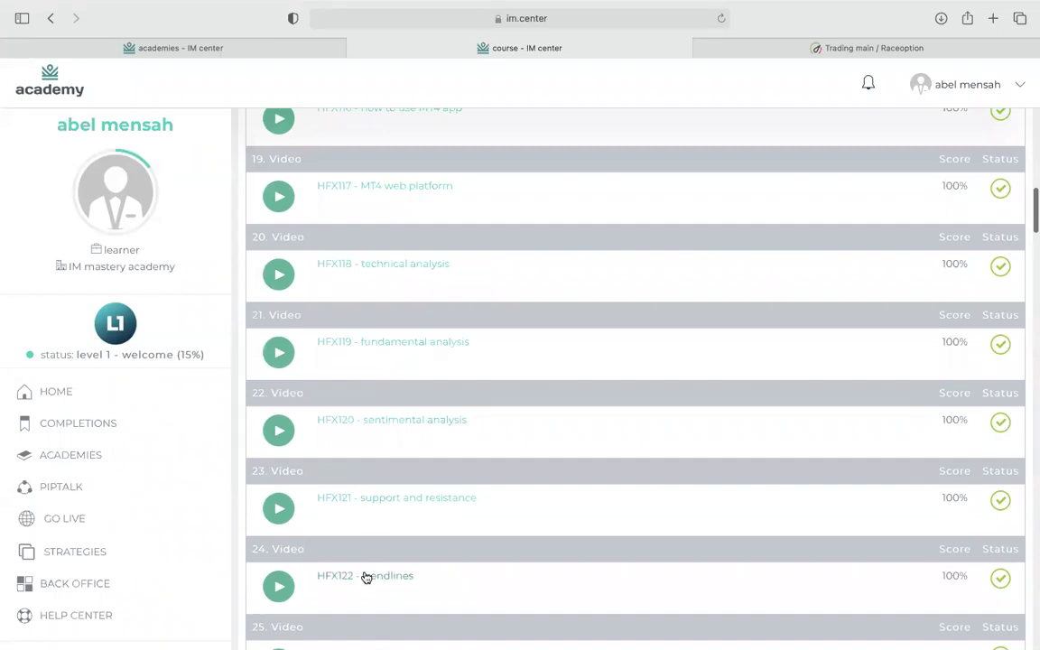
scroll(436, 470, "up", 20)
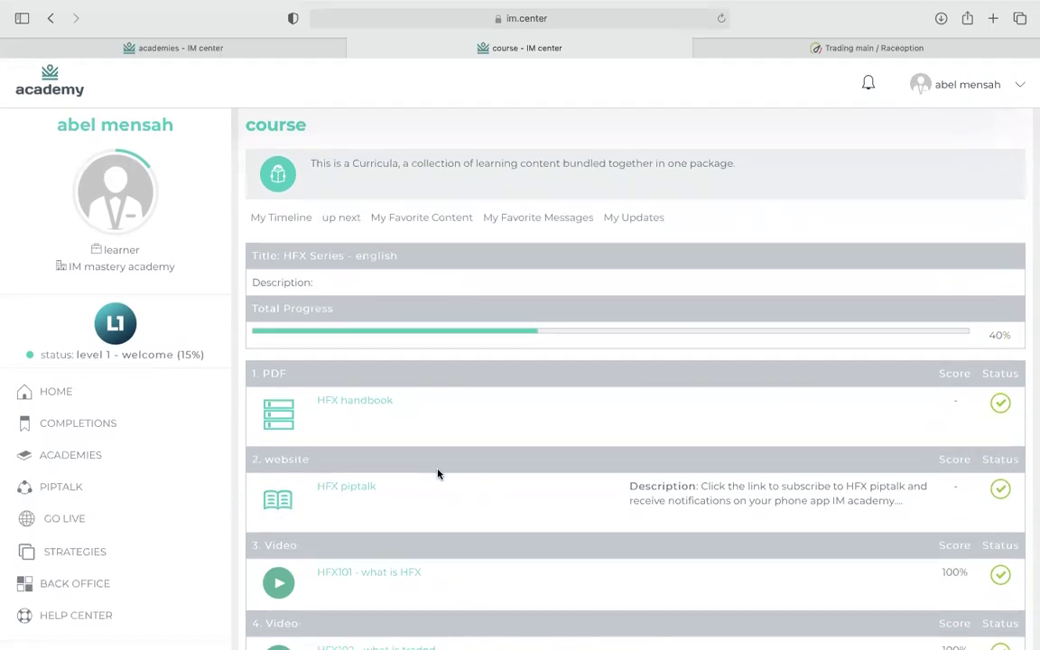
scroll(438, 473, "down", 5)
scroll(438, 473, "up", 1)
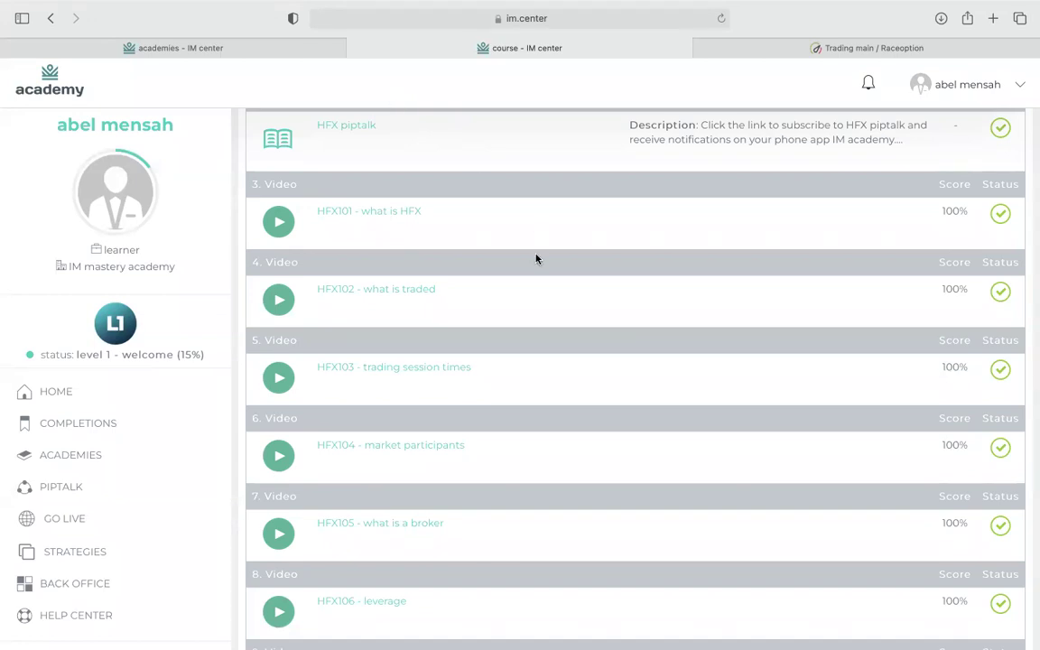
scroll(535, 259, "down", 8)
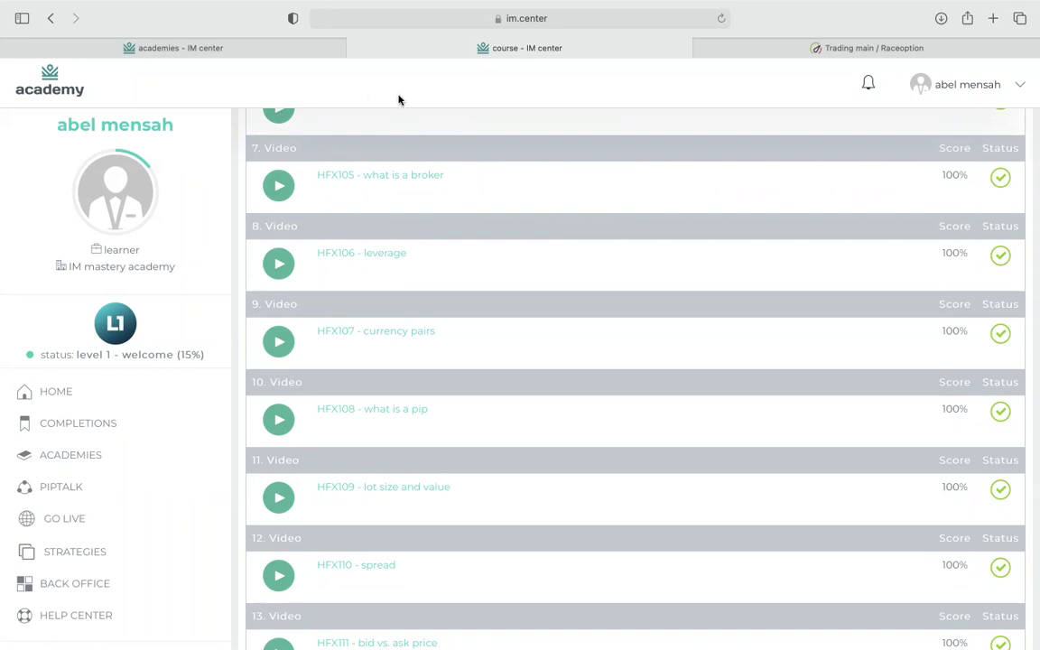
scroll(307, 388, "down", 2)
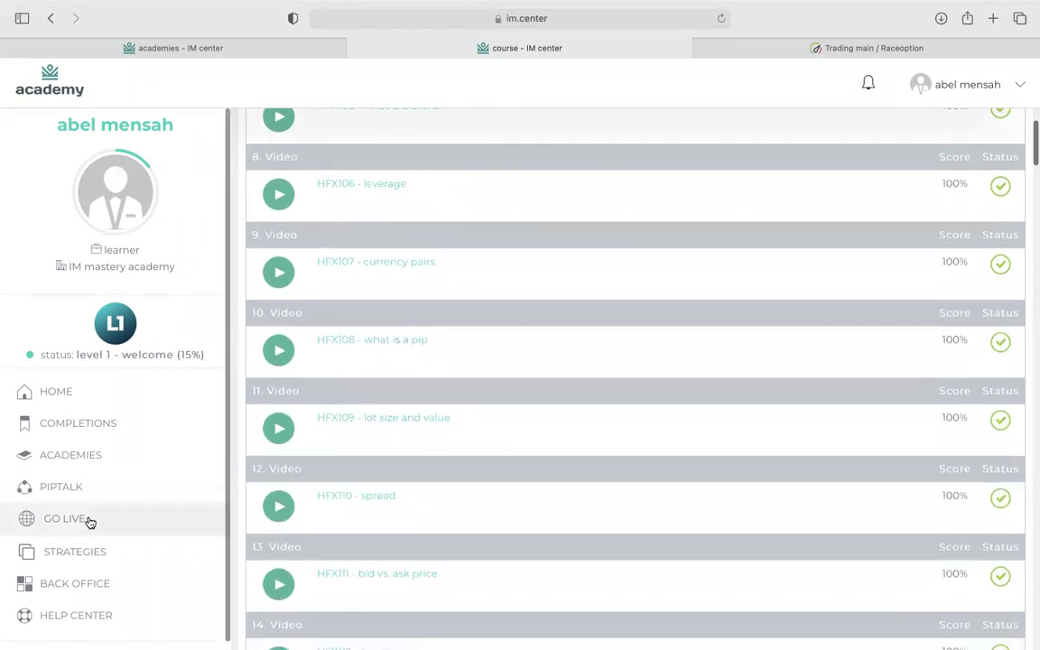
Step: Go to the Go Live site and look over the educators in the top 5 weekly featured sessions
left_click(88, 520)
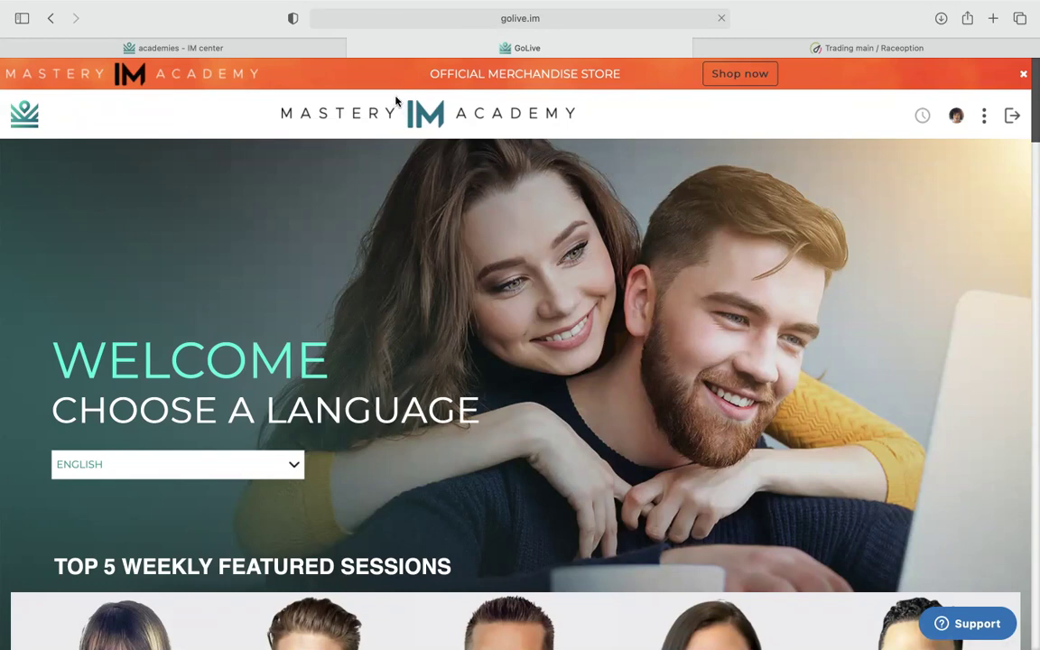
scroll(204, 471, "down", 3)
scroll(204, 473, "down", 2)
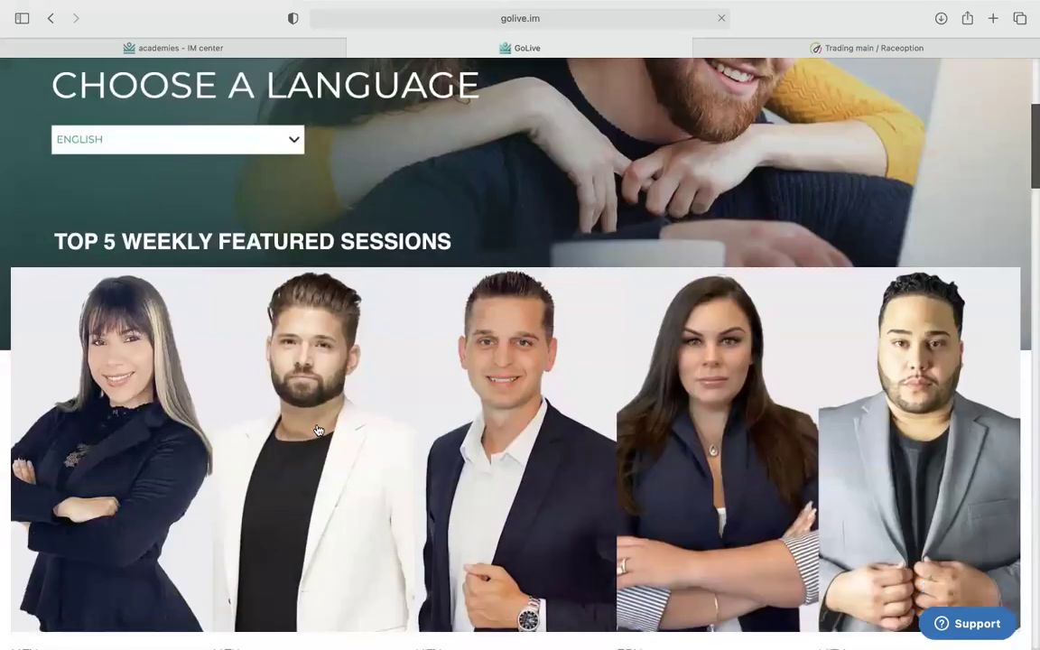
scroll(487, 397, "up", 2)
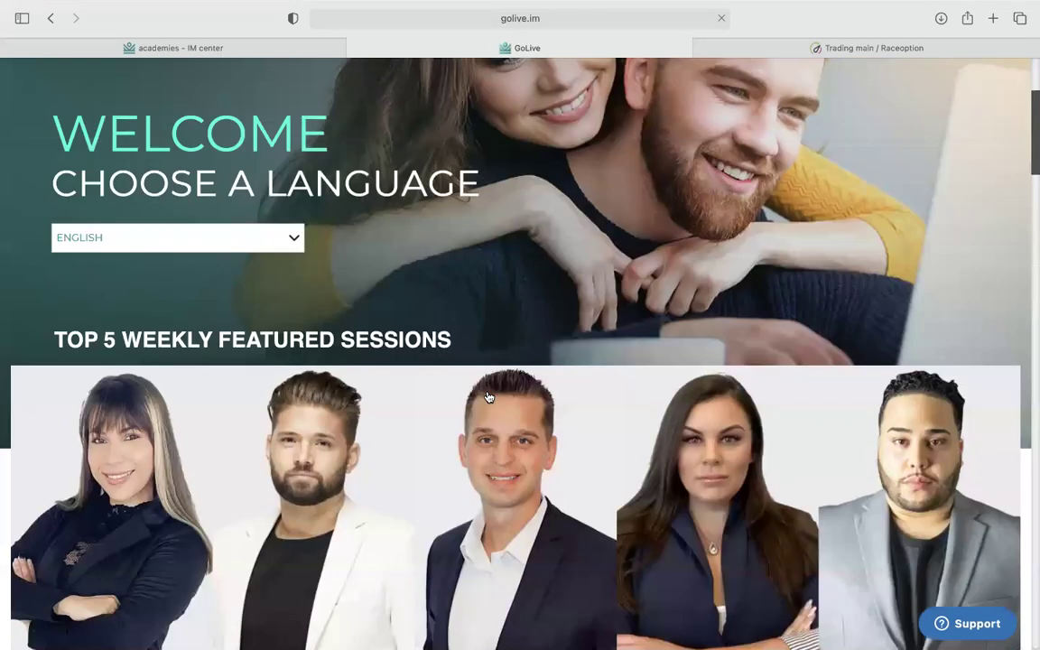
scroll(488, 397, "down", 3)
scroll(488, 397, "up", 2)
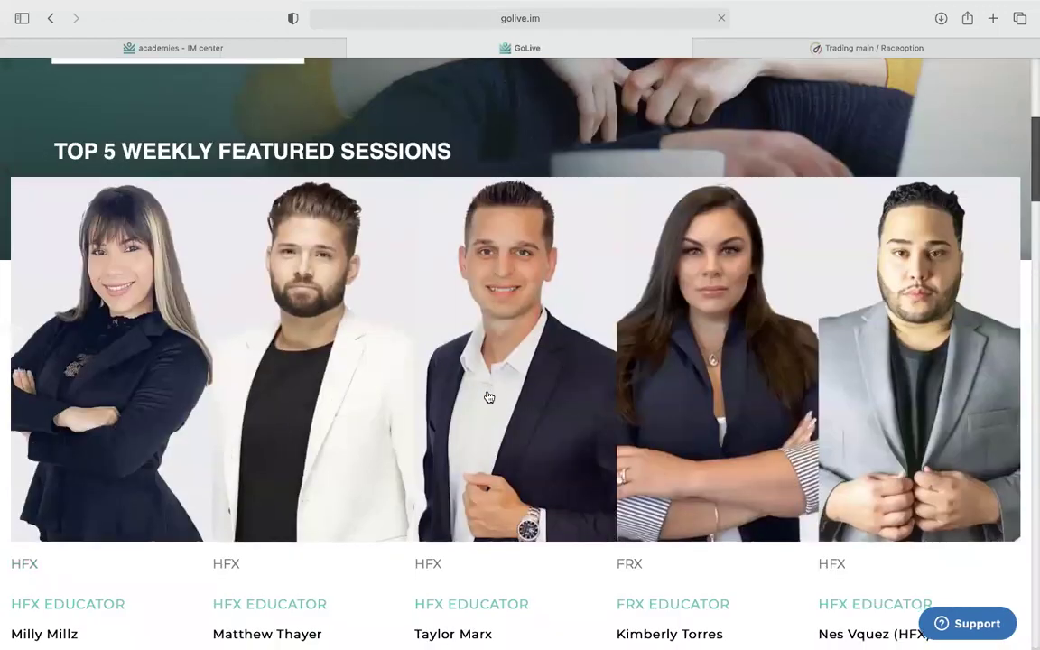
scroll(487, 397, "down", 3)
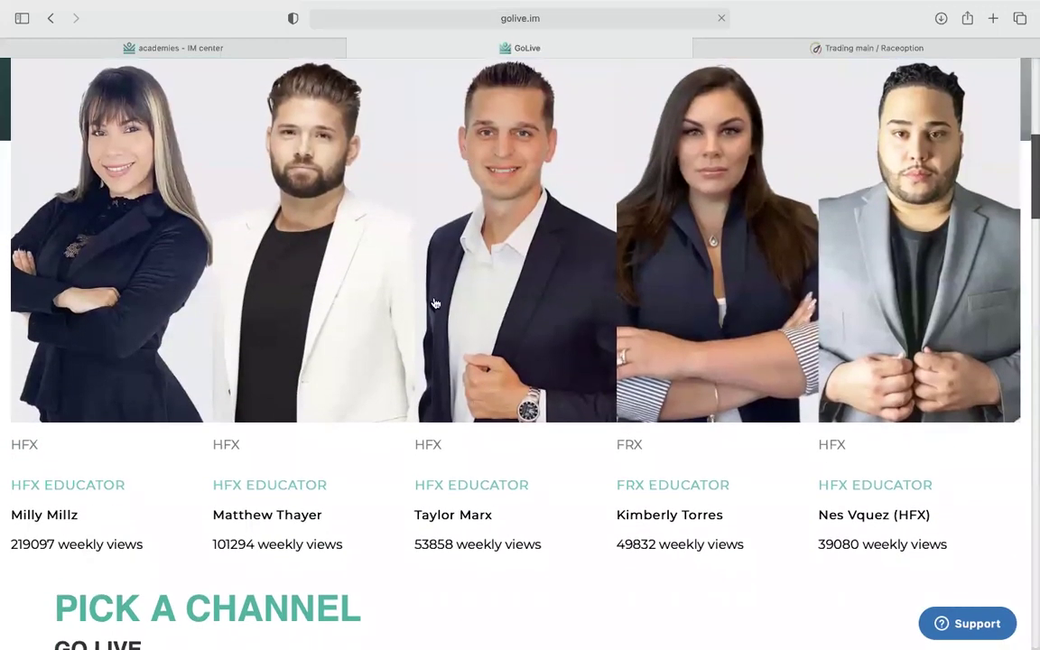
scroll(471, 431, "down", 2)
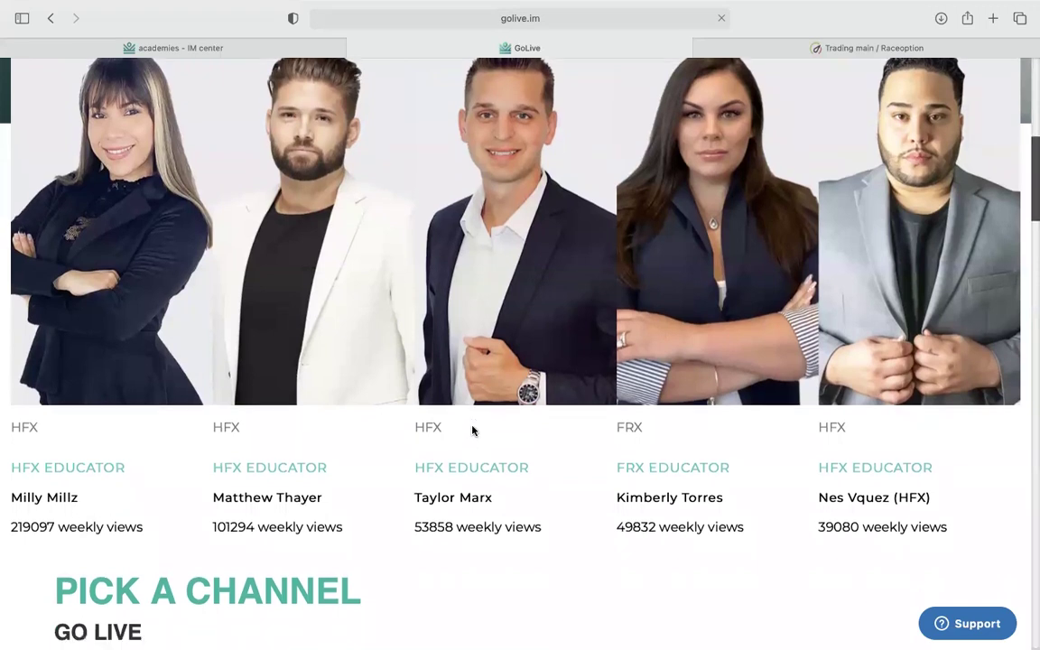
scroll(472, 431, "up", 3)
scroll(471, 430, "down", 2)
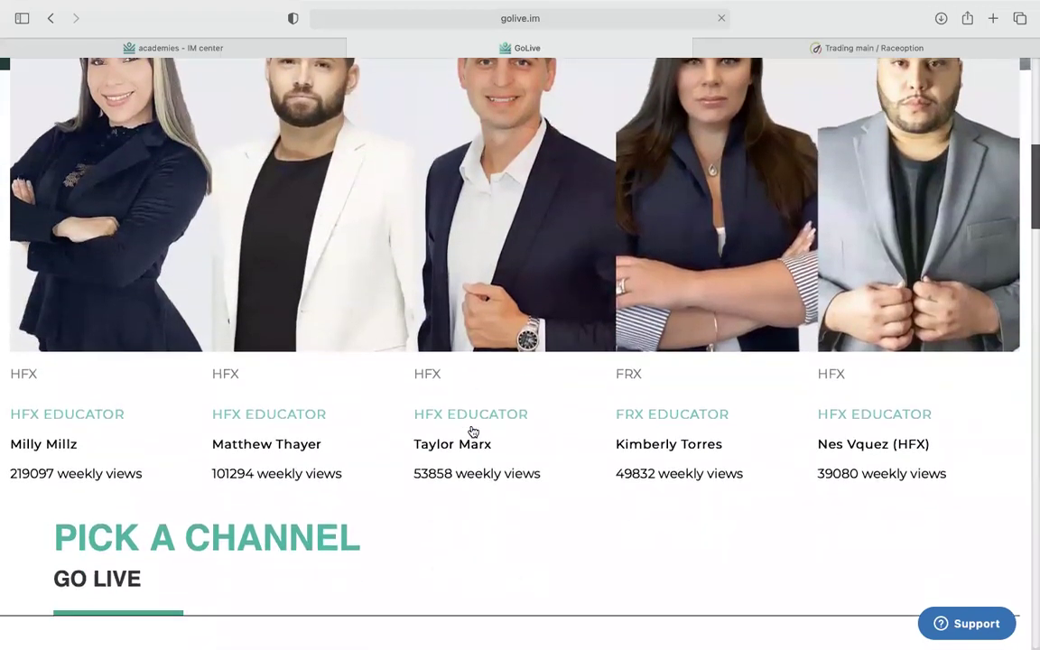
scroll(472, 431, "up", 3)
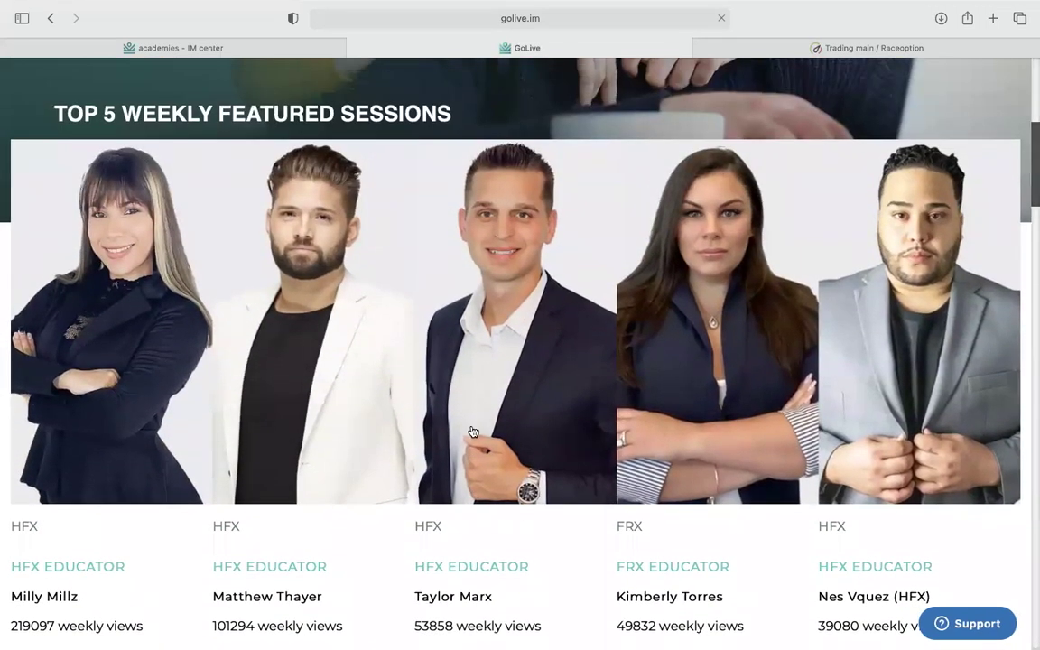
scroll(469, 420, "down", 2)
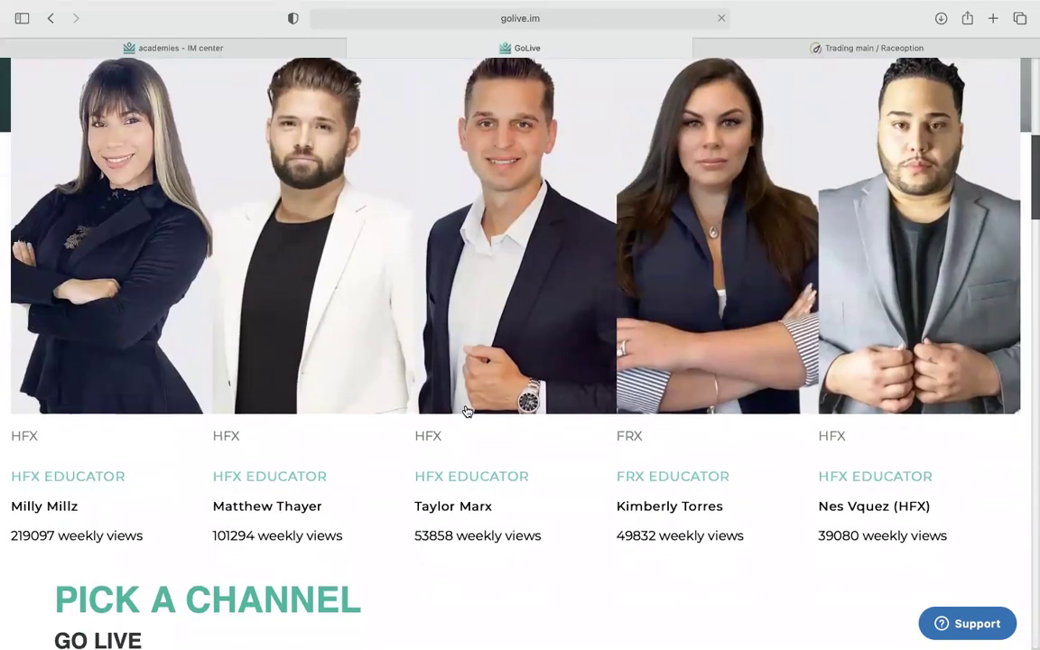
scroll(467, 411, "up", 2)
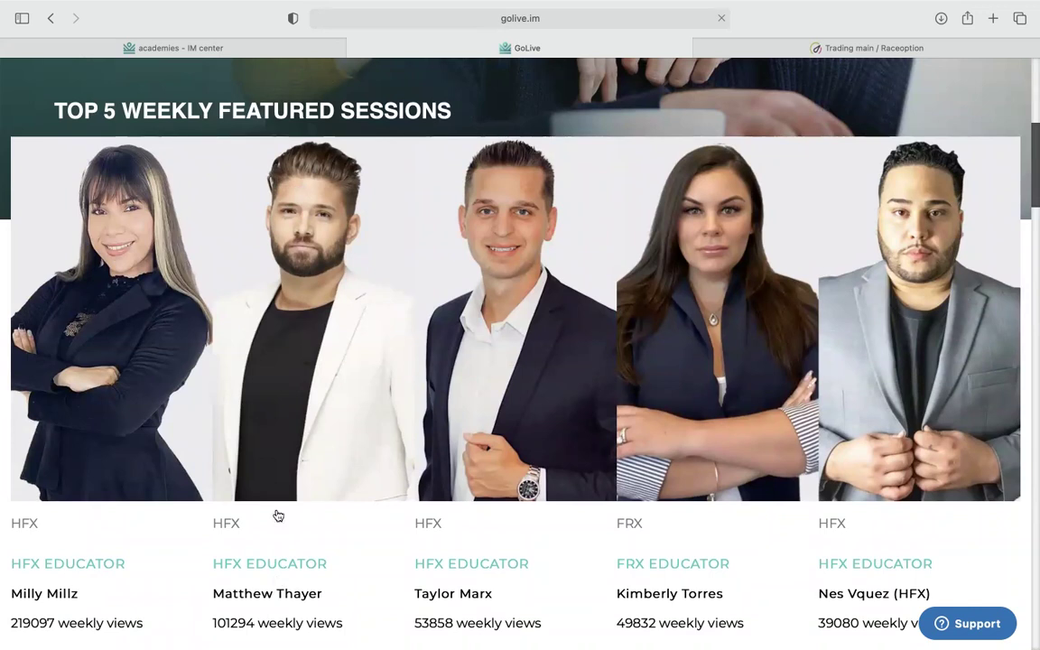
scroll(279, 395, "down", 3)
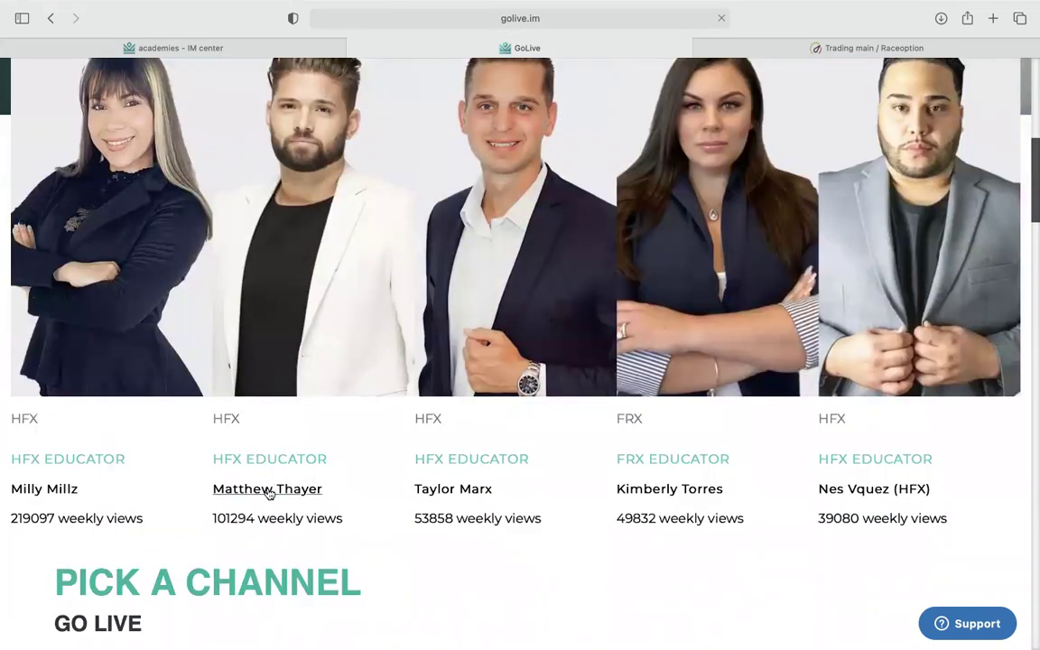
Step: Open the channel of the second featured HFX educator and look through its recorded general education sessions
left_click(269, 490)
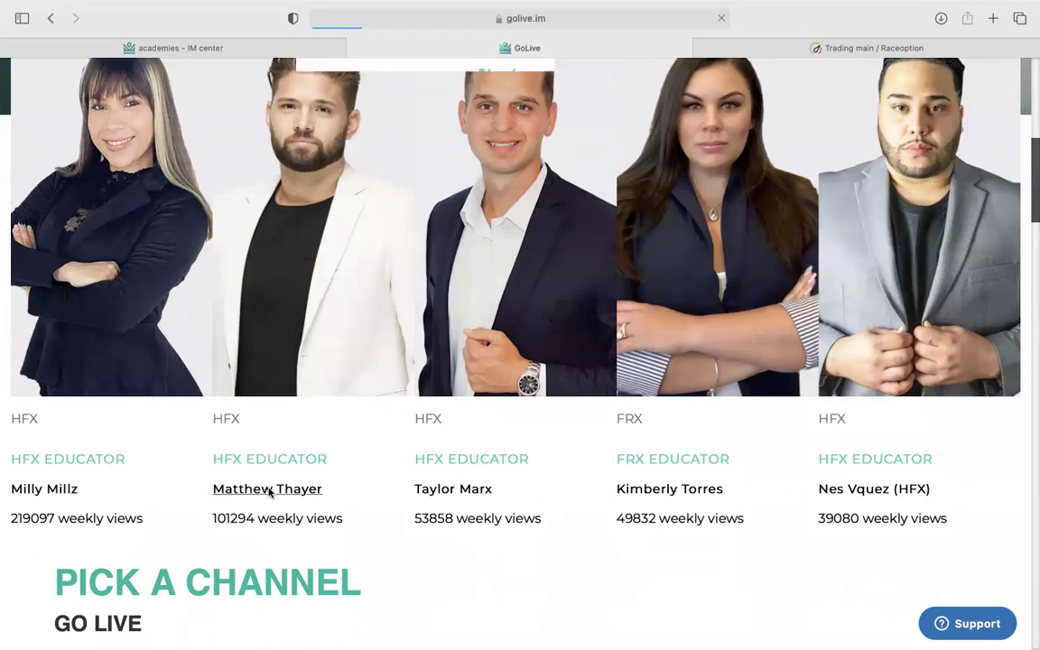
scroll(269, 493, "down", 4)
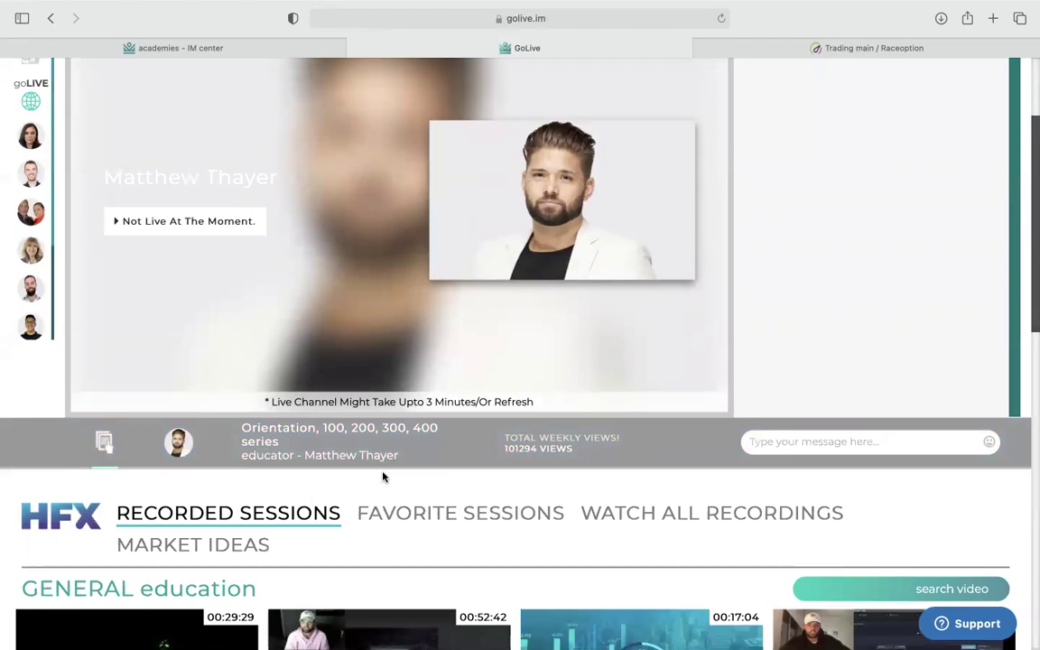
scroll(383, 477, "down", 2)
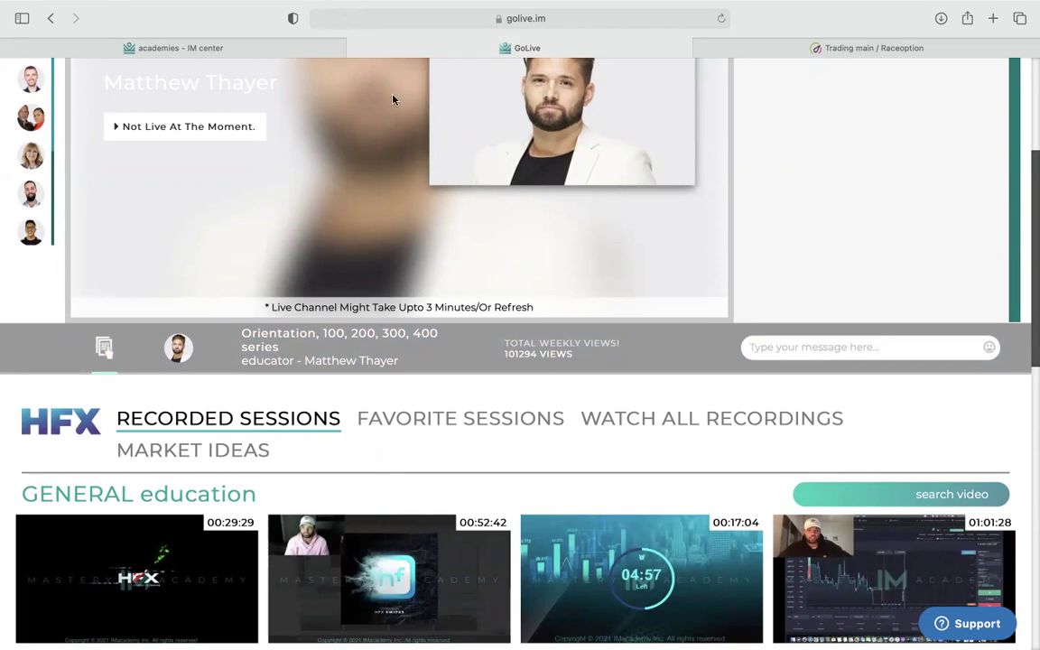
scroll(419, 305, "down", 1)
scroll(419, 305, "down", 3)
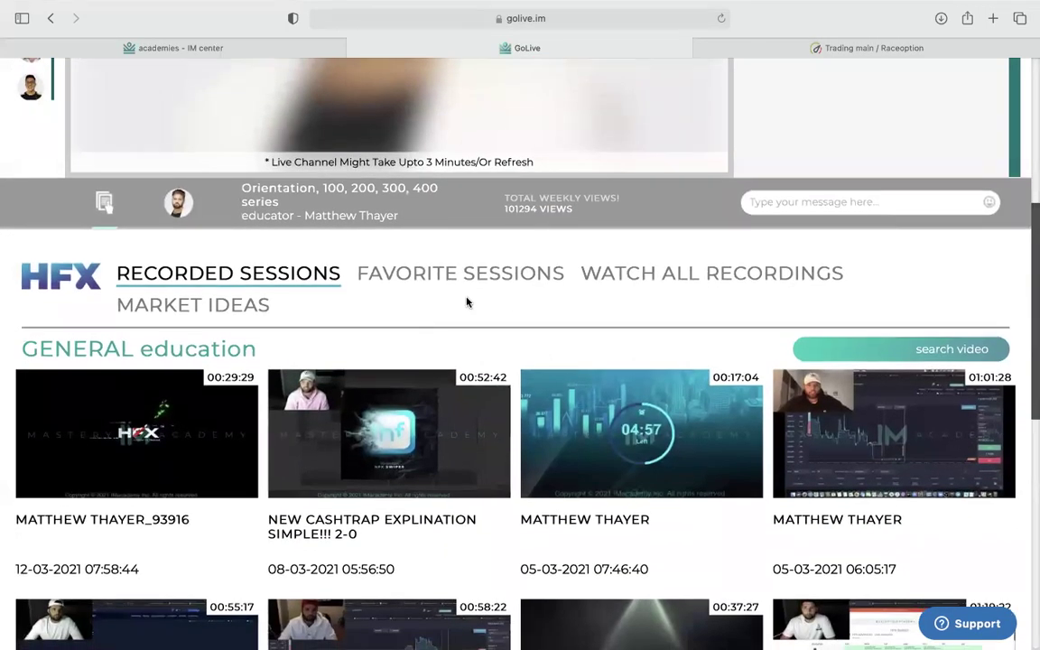
Step: Leave the educator's channel and return through the Go Live page to the HFX Series course page
scroll(467, 301, "up", 8)
scroll(469, 322, "left", 5)
scroll(410, 298, "up", 10)
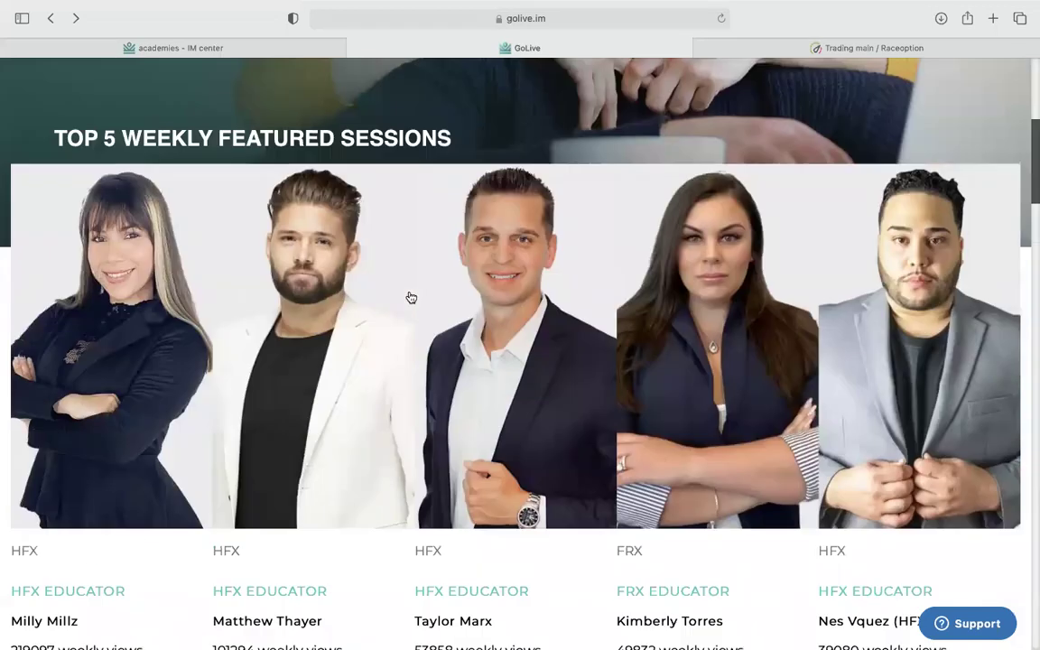
key("super+bracketleft")
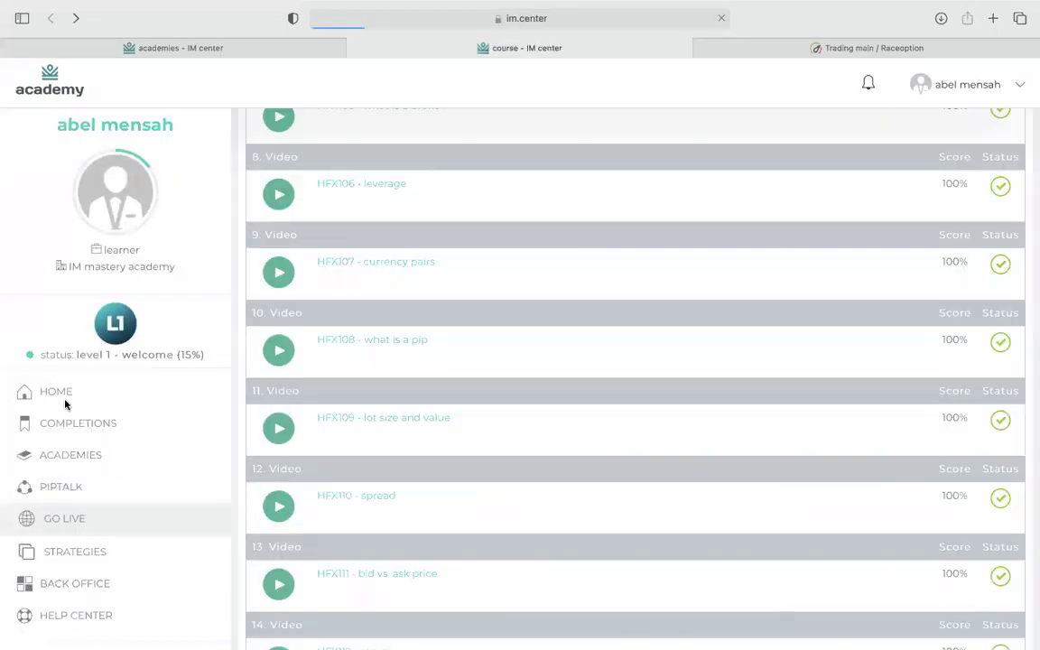
Step: Leave the HFX Series course for the learning zone and look over the academies on offer
scroll(418, 170, "up", 5)
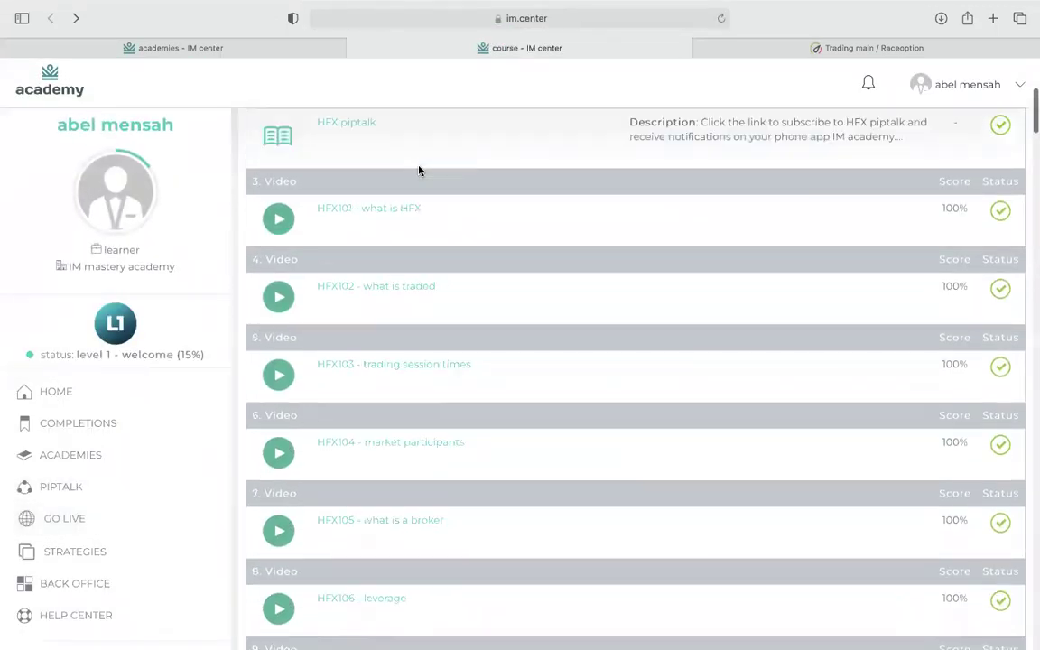
left_click(137, 460)
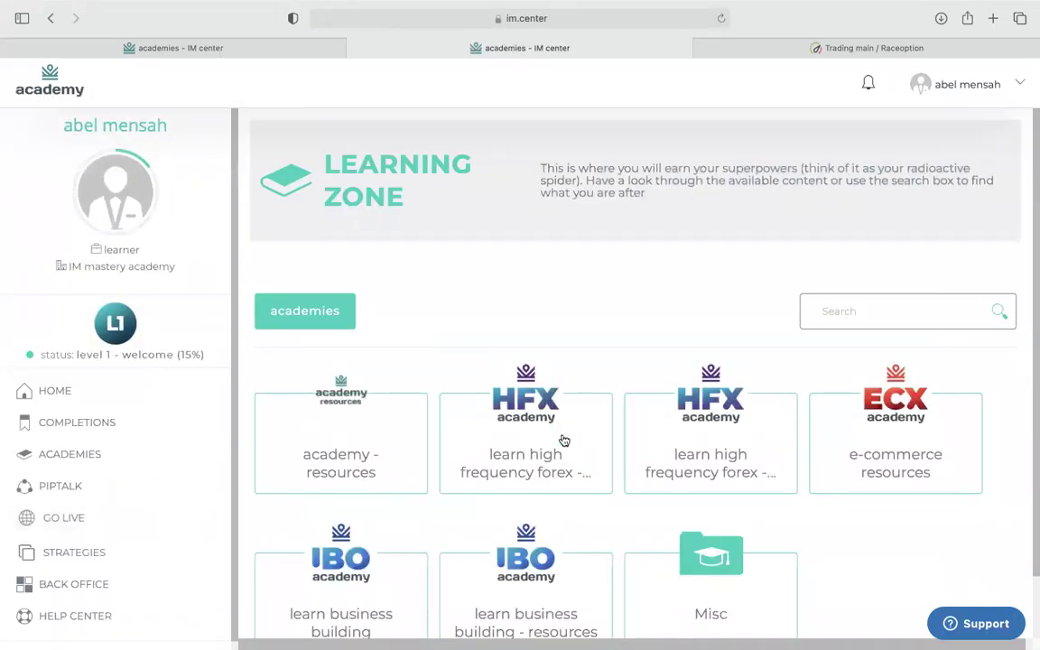
scroll(547, 405, "down", 1)
scroll(547, 404, "down", 1)
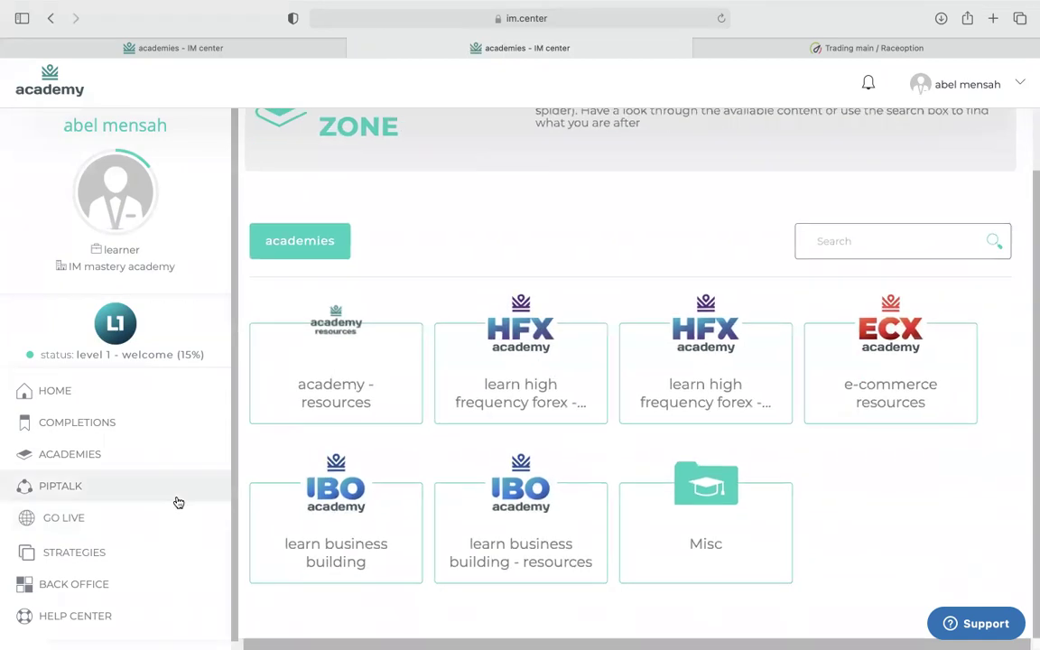
Step: Open the Go Live site and look over the weekly featured sessions and the channel choices below them
left_click(65, 521)
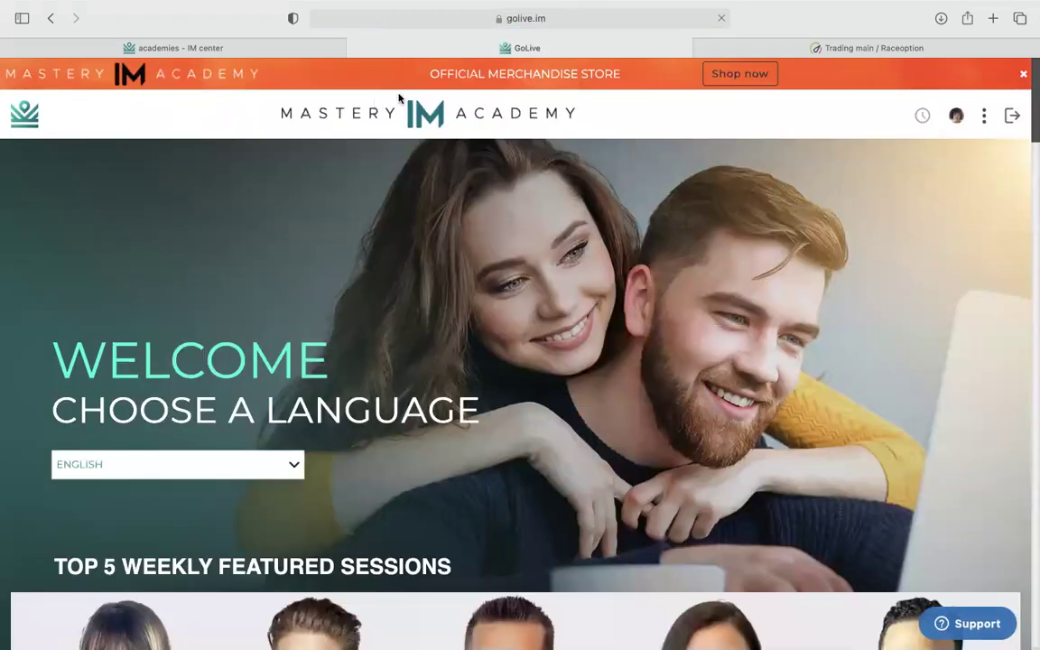
scroll(469, 265, "down", 5)
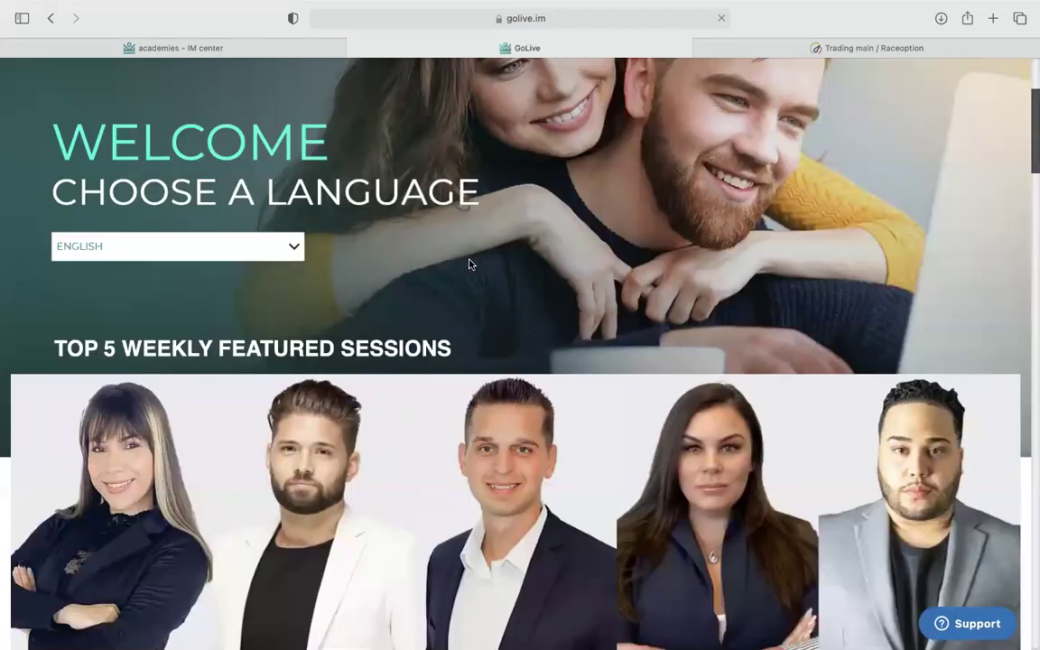
scroll(468, 263, "down", 6)
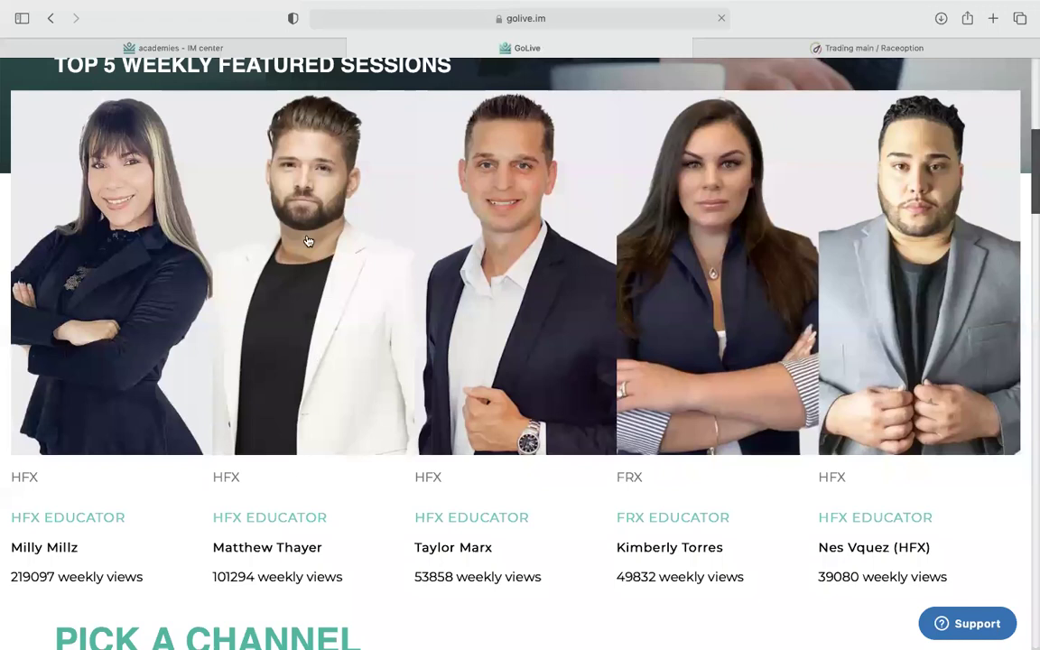
scroll(401, 337, "down", 3)
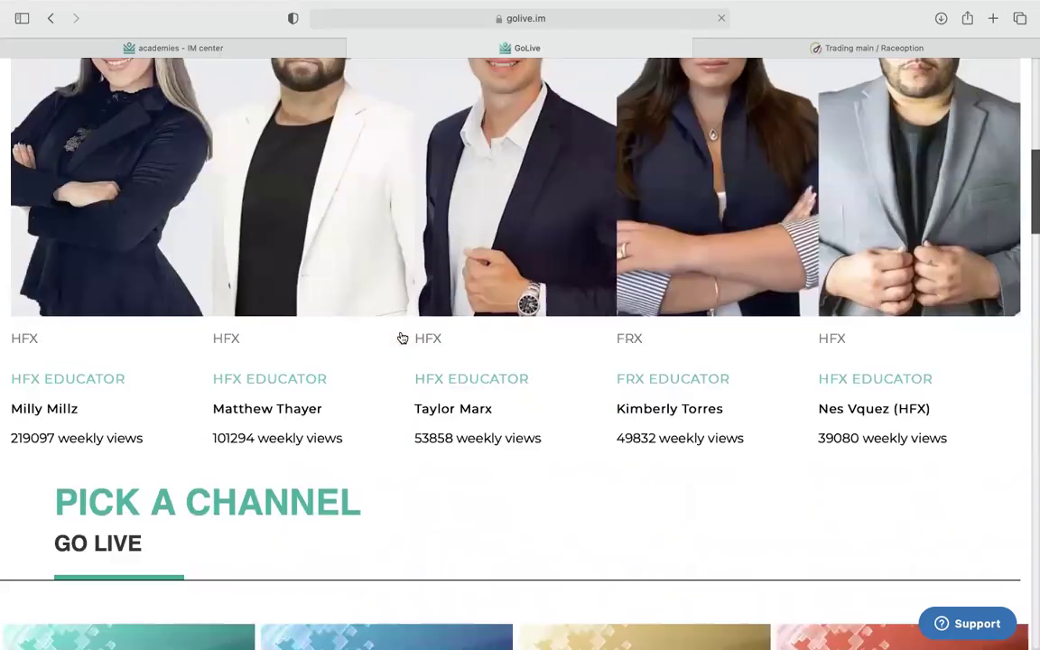
scroll(402, 338, "down", 9)
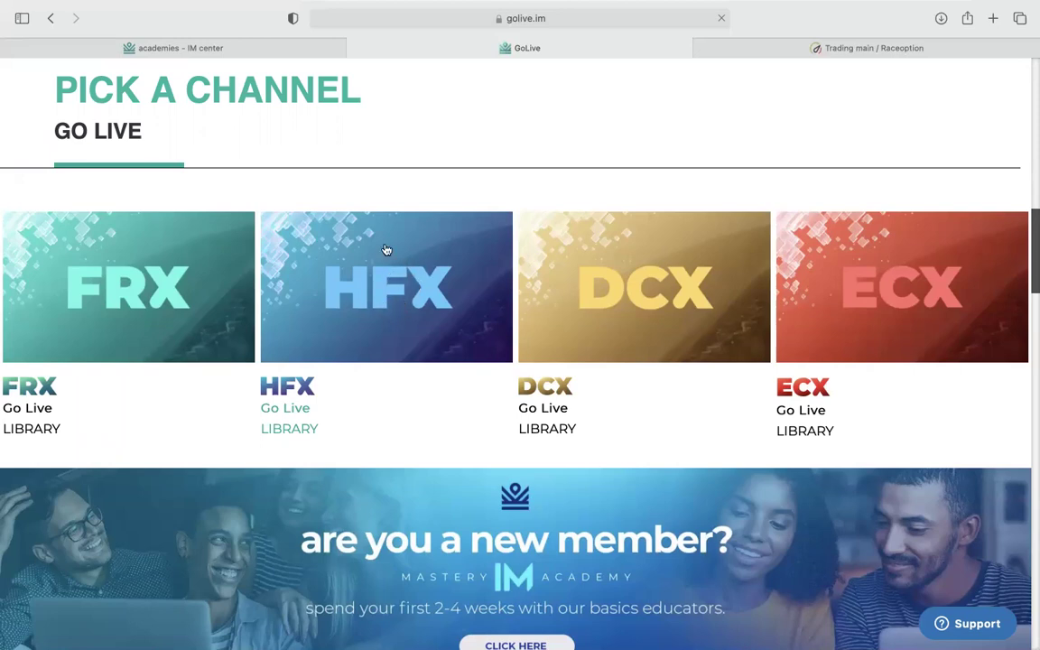
Step: Open the HFX channel library and examine the HFX Basics weekly schedule of educator sessions
left_click(395, 296)
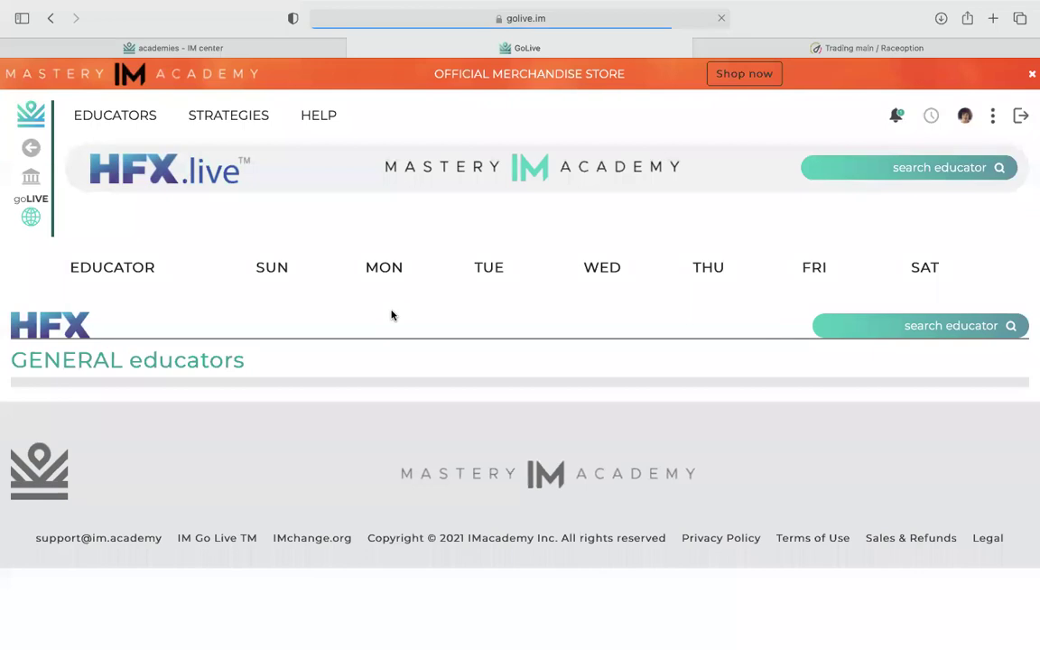
scroll(455, 395, "down", 2)
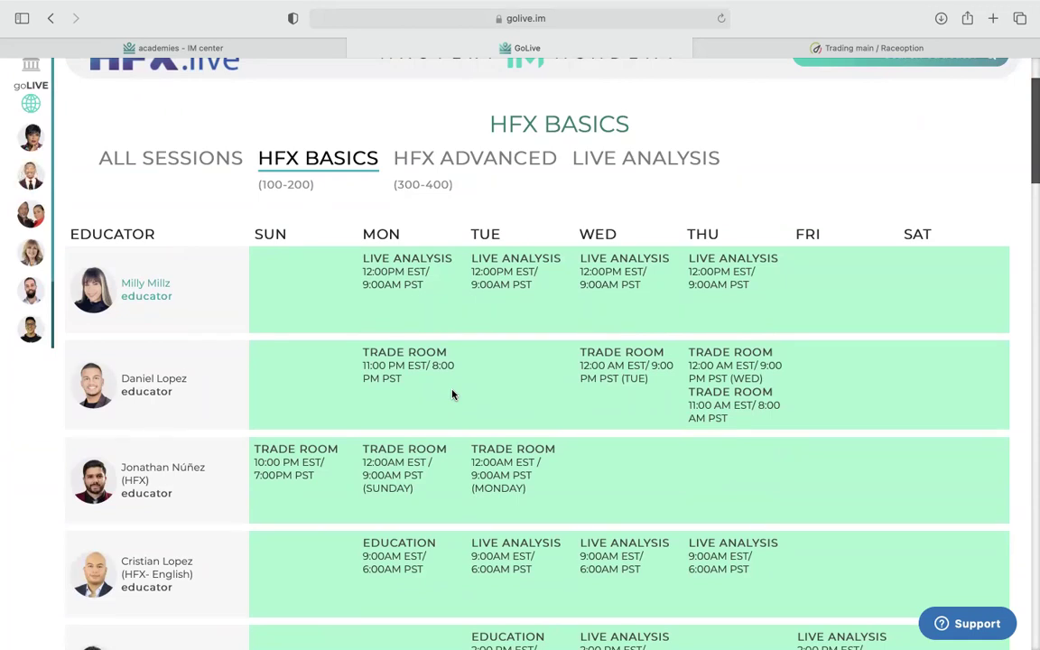
scroll(454, 395, "down", 5)
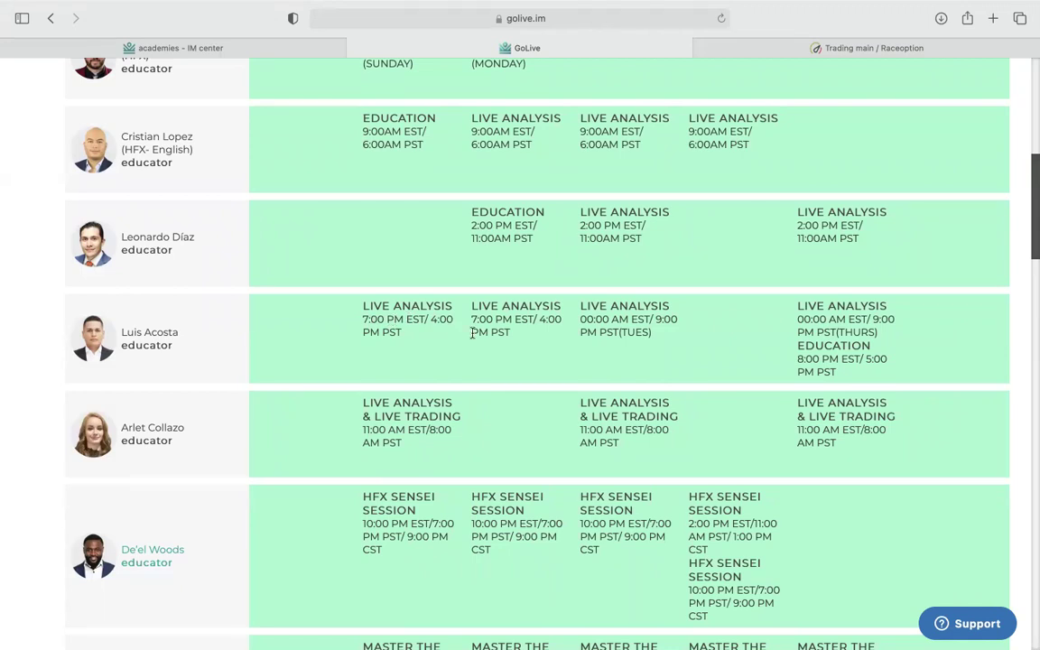
scroll(472, 332, "down", 3)
scroll(471, 337, "down", 2)
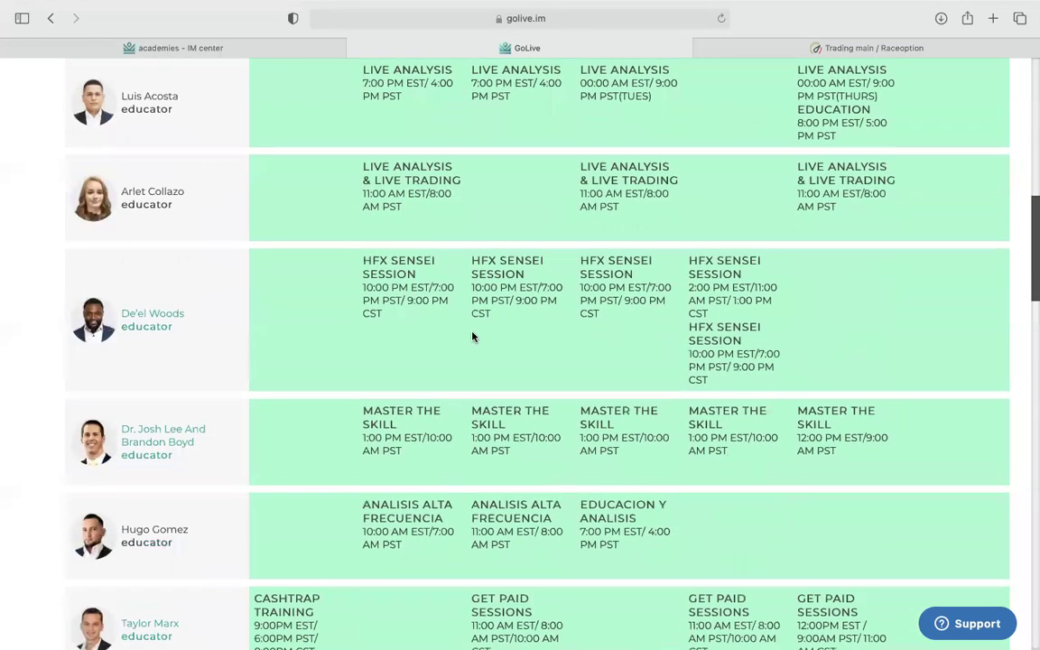
scroll(472, 337, "up", 1)
Step: View the channel page of the educator who runs the HFX Sensei sessions and return to the schedule
left_click(88, 345)
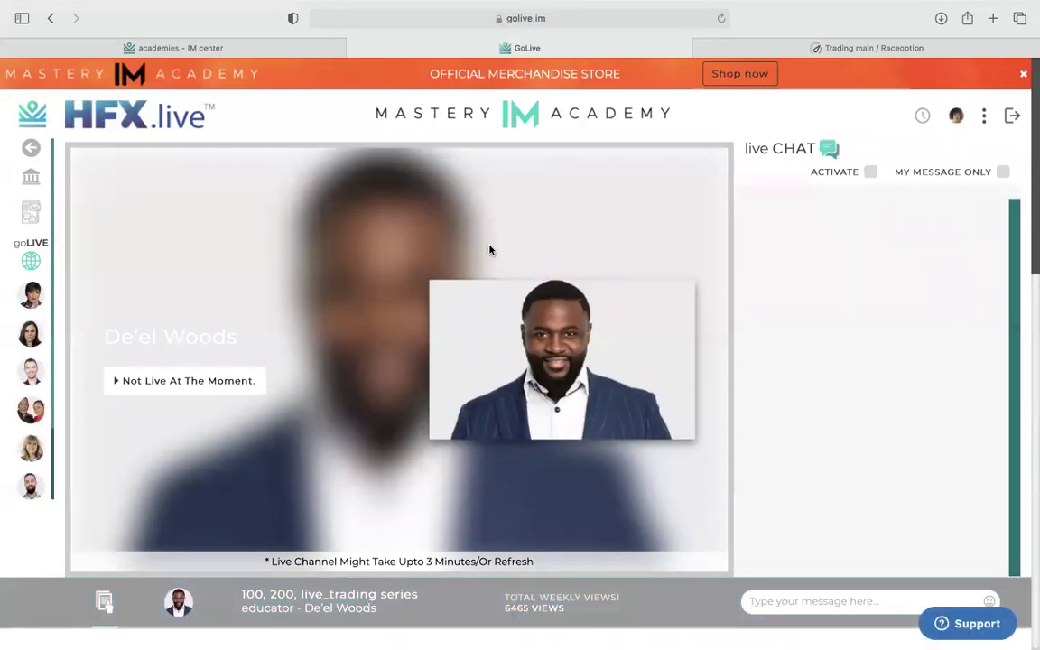
scroll(490, 250, "left", 5)
scroll(495, 389, "down", 2)
scroll(495, 389, "up", 10)
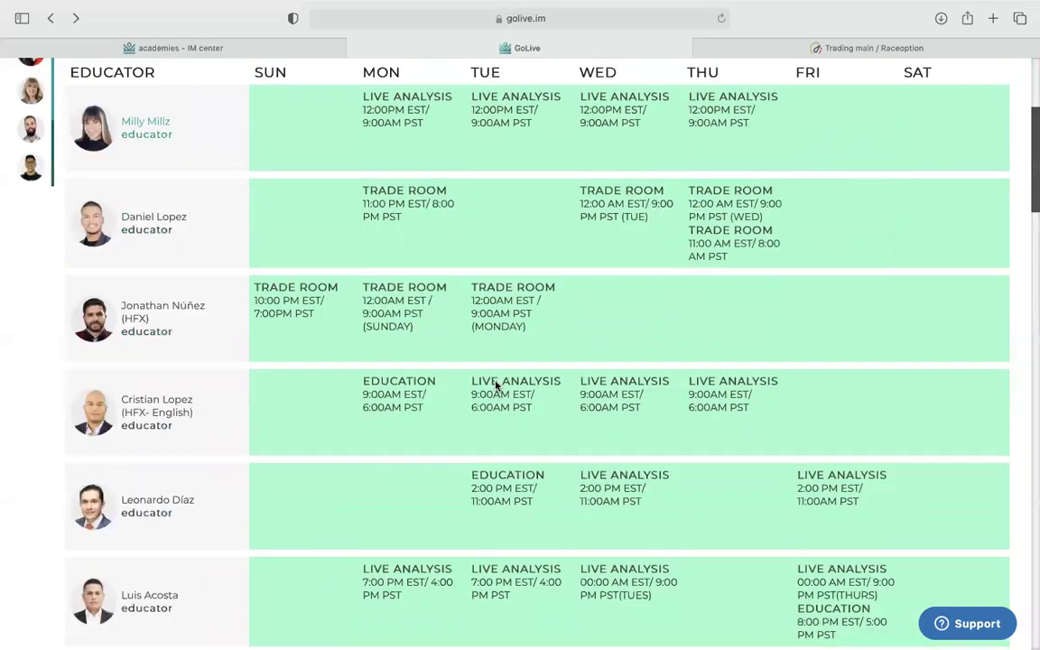
Step: Look through the HFX Basics schedule down to the Get Paid sessions and go back to the learning zone
scroll(496, 384, "down", 6)
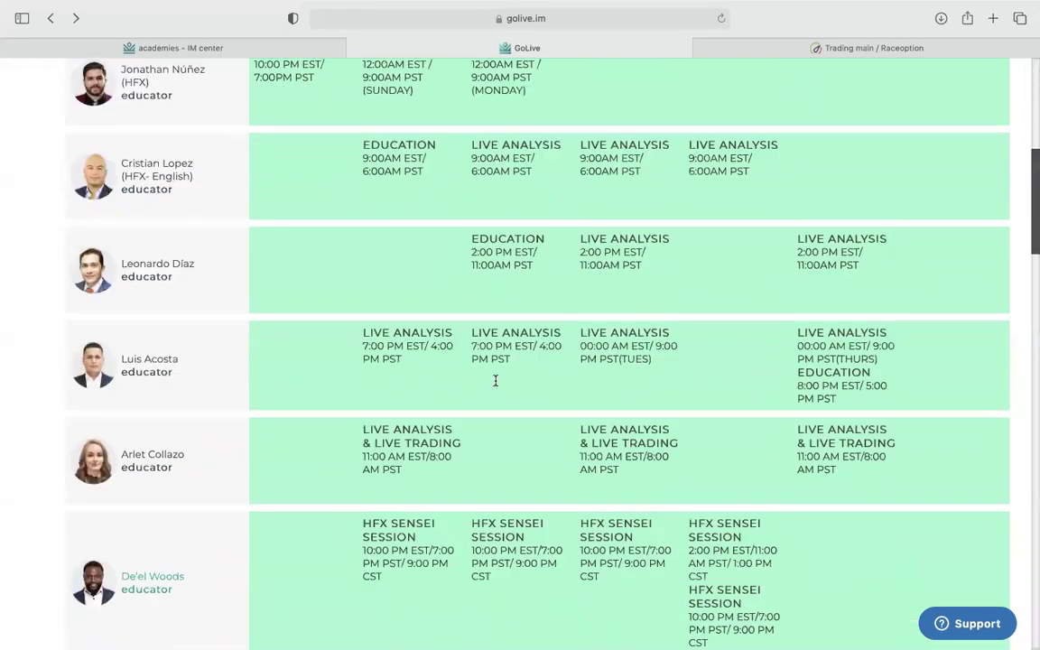
scroll(494, 381, "down", 5)
scroll(494, 380, "down", 8)
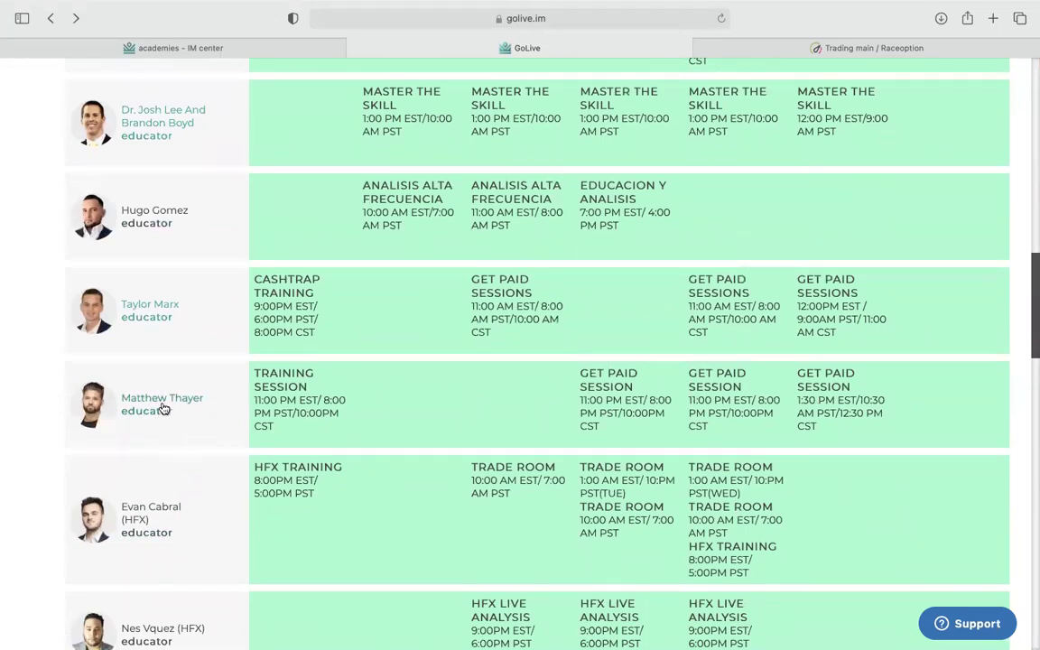
scroll(176, 391, "up", 3)
scroll(179, 390, "left", 5)
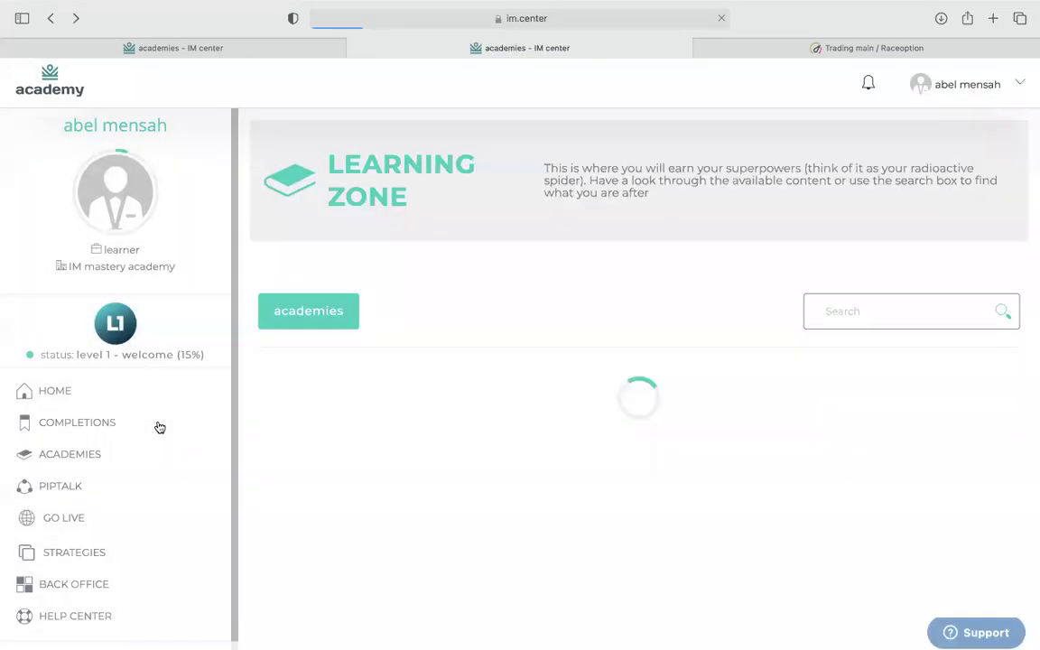
Step: Reopen the HFX channel from the Go Live site and find the educator with Training and Get Paid sessions in the schedule
left_click(83, 524)
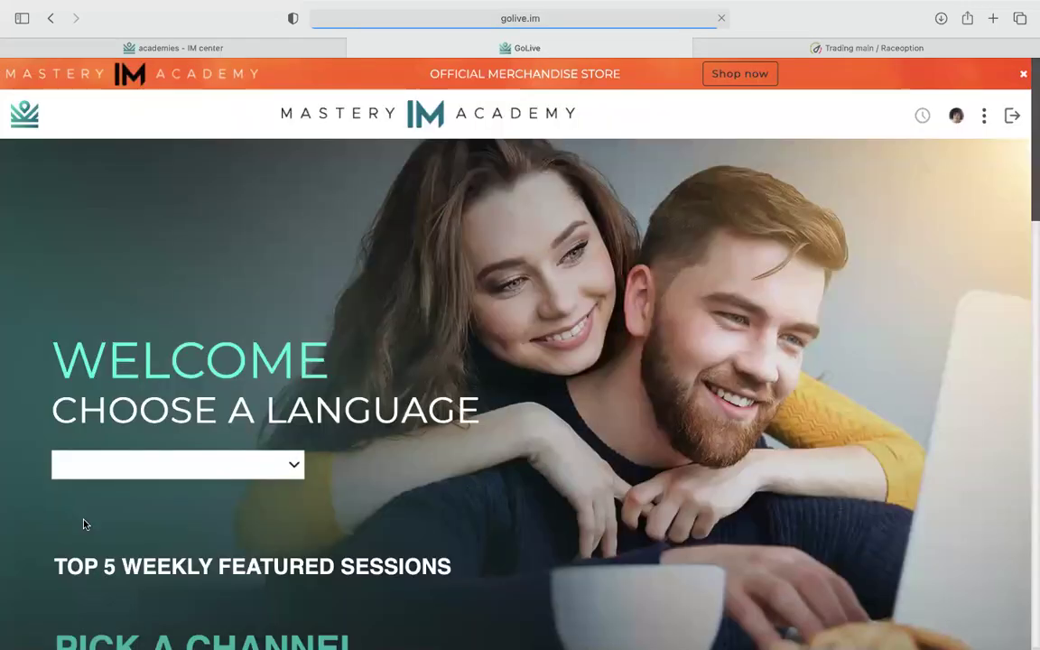
scroll(526, 387, "down", 4)
scroll(526, 388, "down", 4)
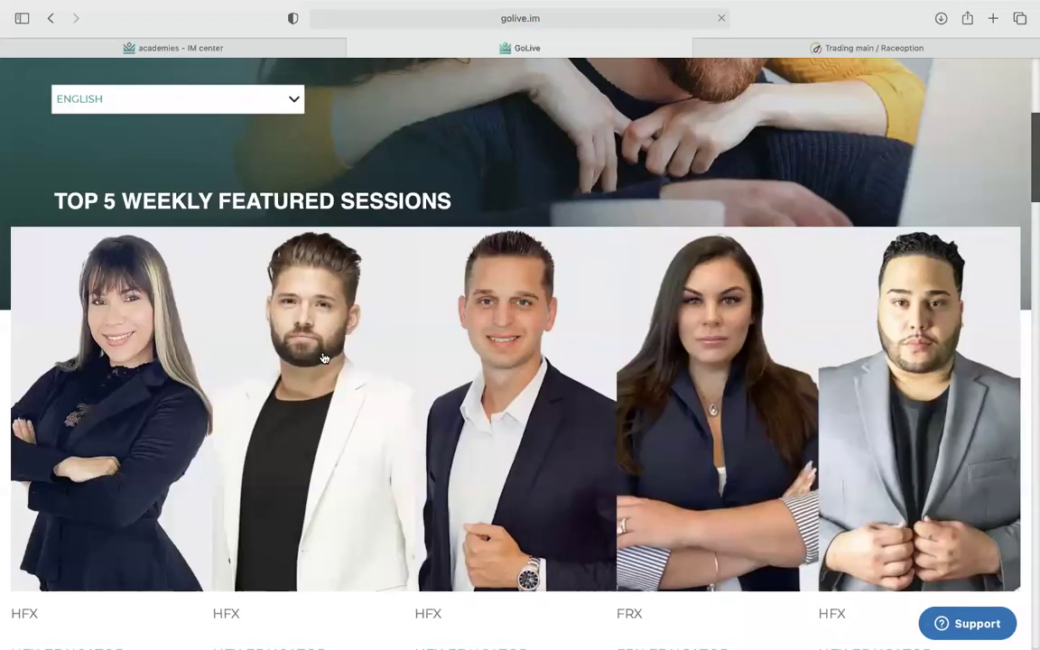
scroll(316, 371, "down", 1)
scroll(318, 375, "down", 11)
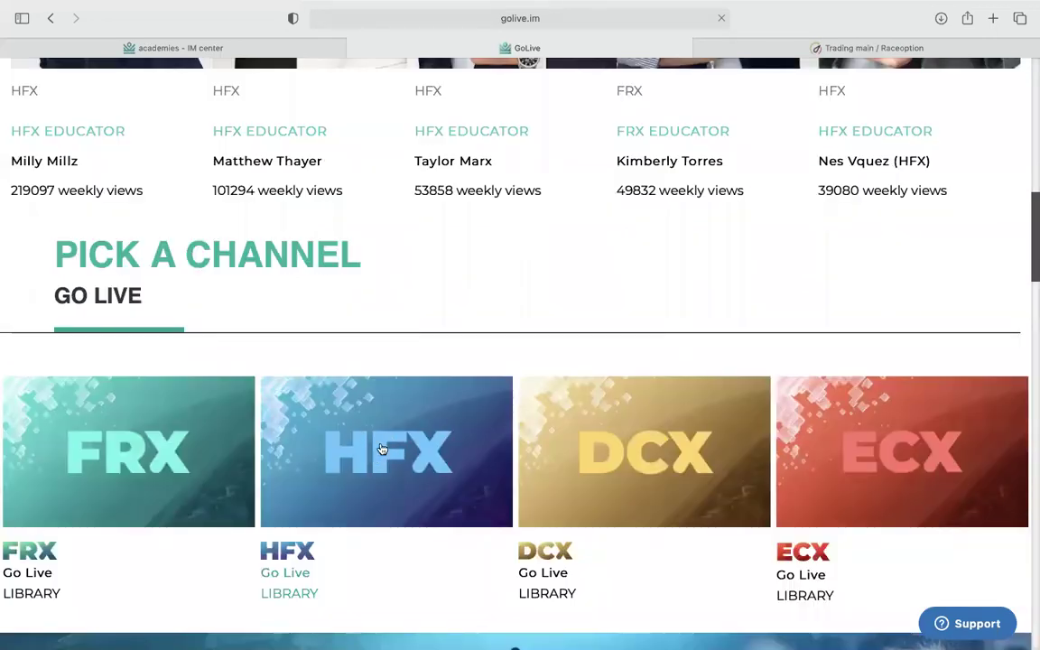
left_click(375, 453)
scroll(372, 452, "down", 15)
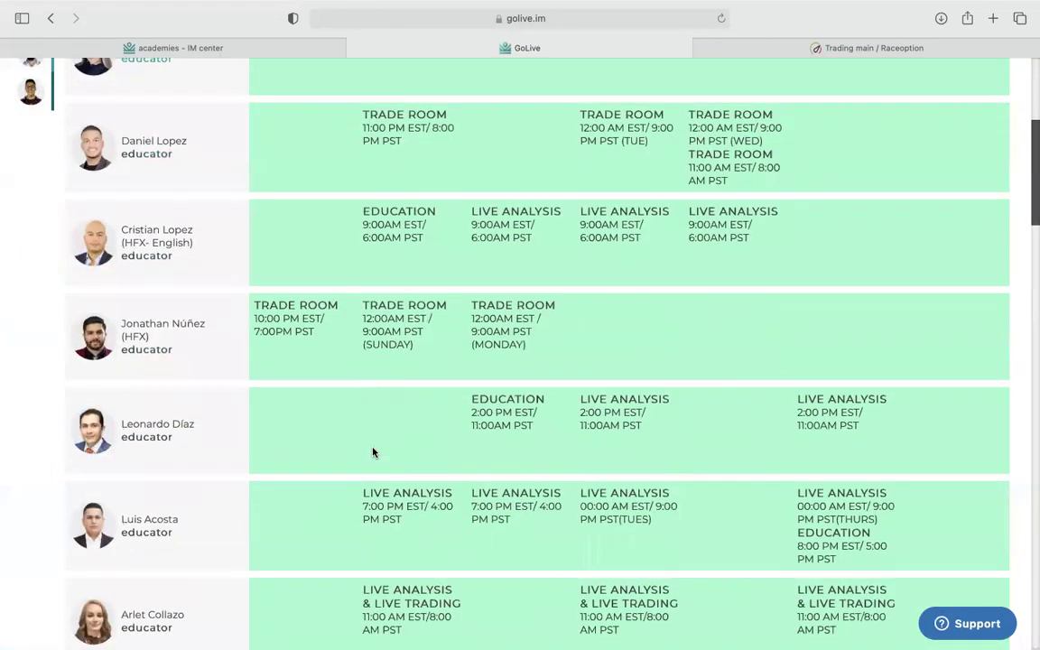
scroll(373, 451, "down", 9)
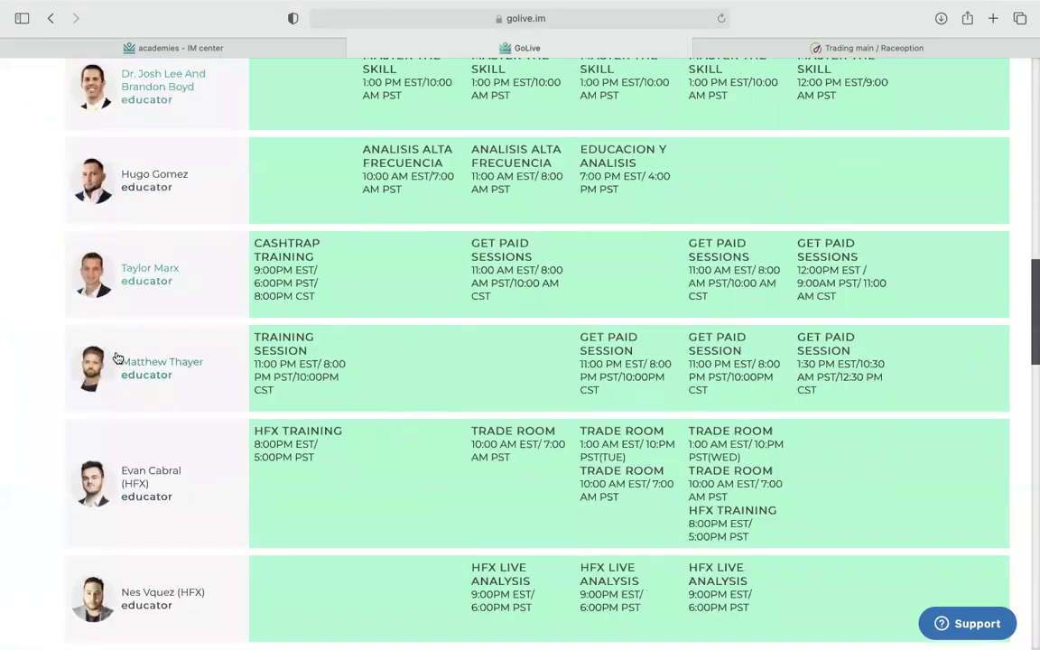
Step: Open that educator's channel and look through the videos in the favorite sessions
left_click(152, 370)
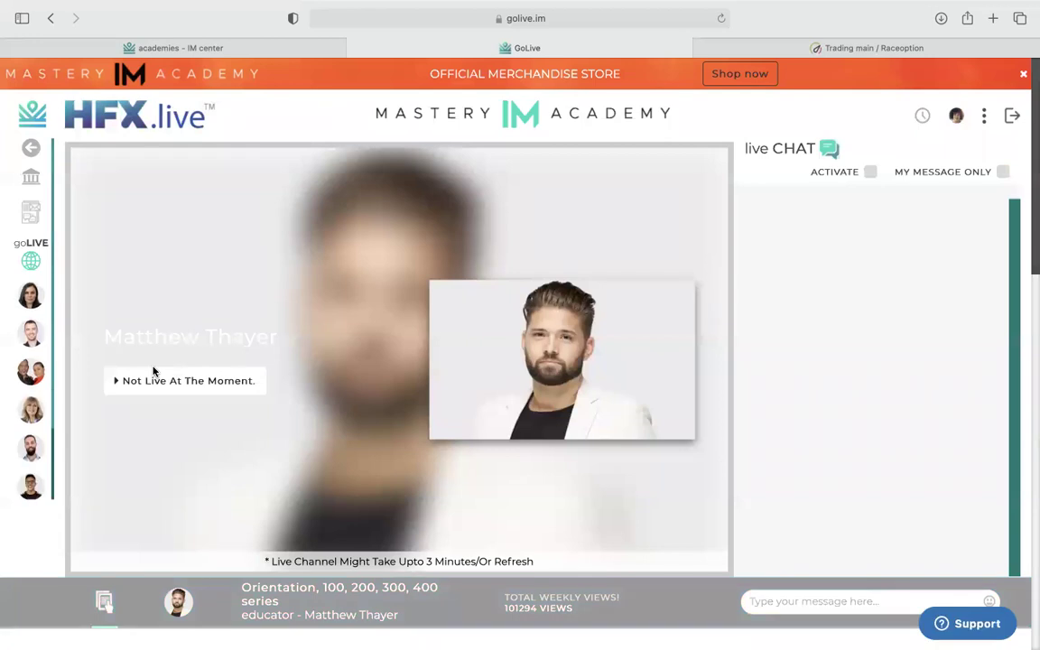
scroll(153, 370, "down", 8)
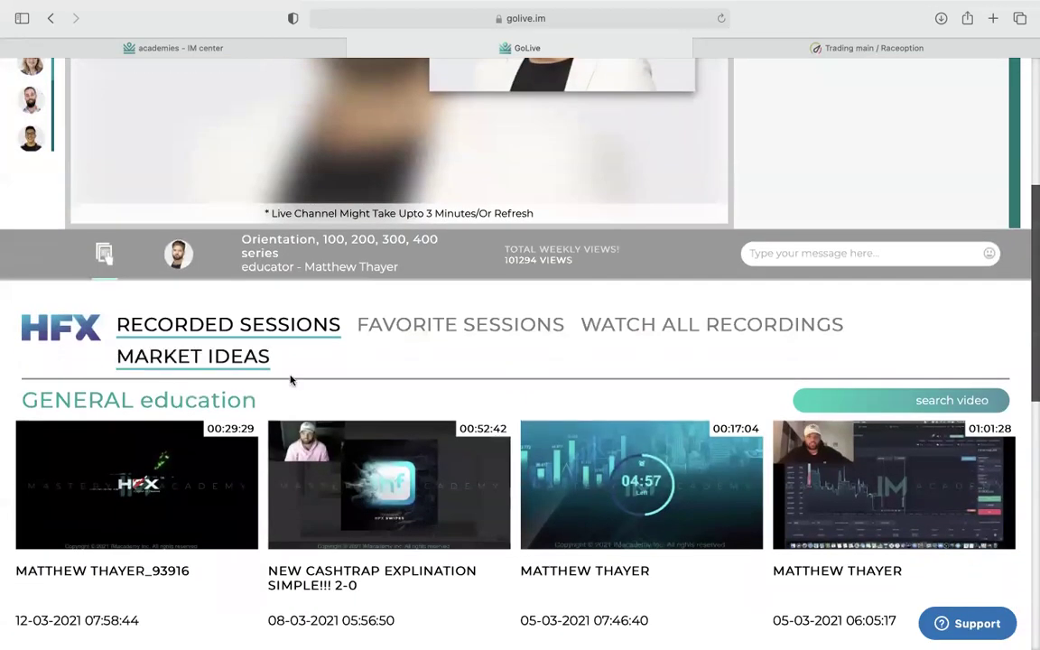
left_click(460, 328)
scroll(459, 328, "down", 4)
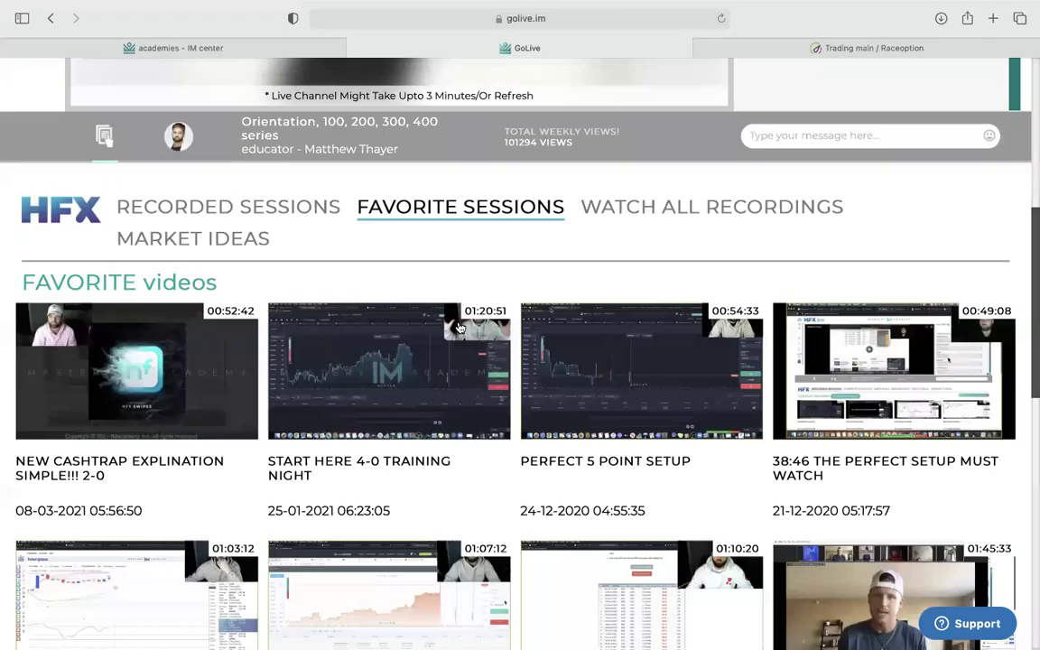
scroll(458, 327, "down", 3)
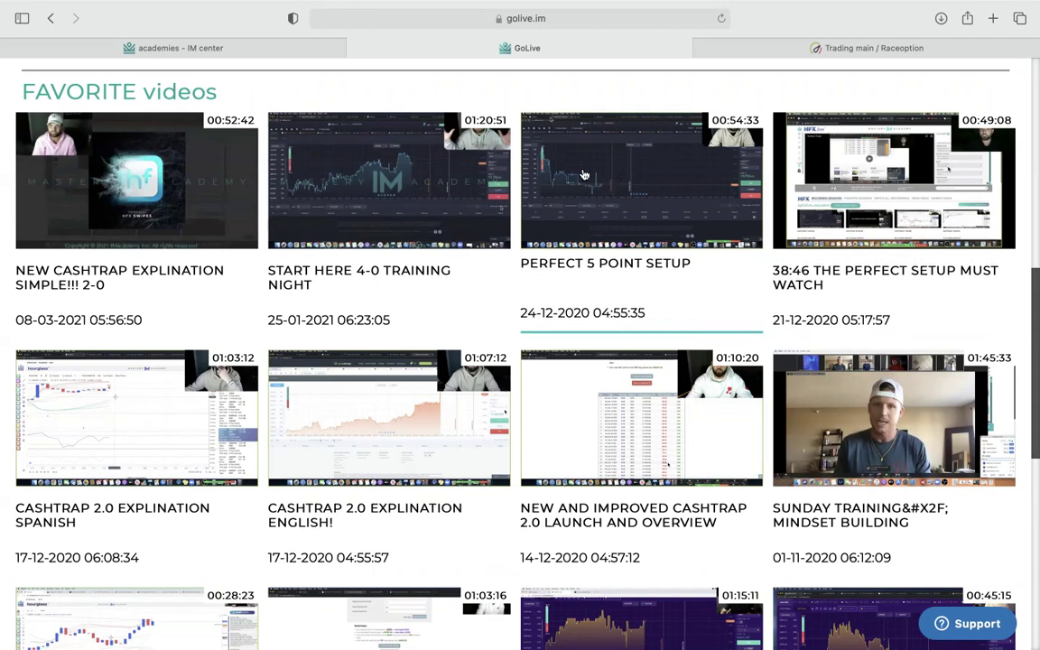
Step: Open the "Perfect 5 Point Setup" recording, close it and return to the head of the educator's channel page
left_click(616, 179)
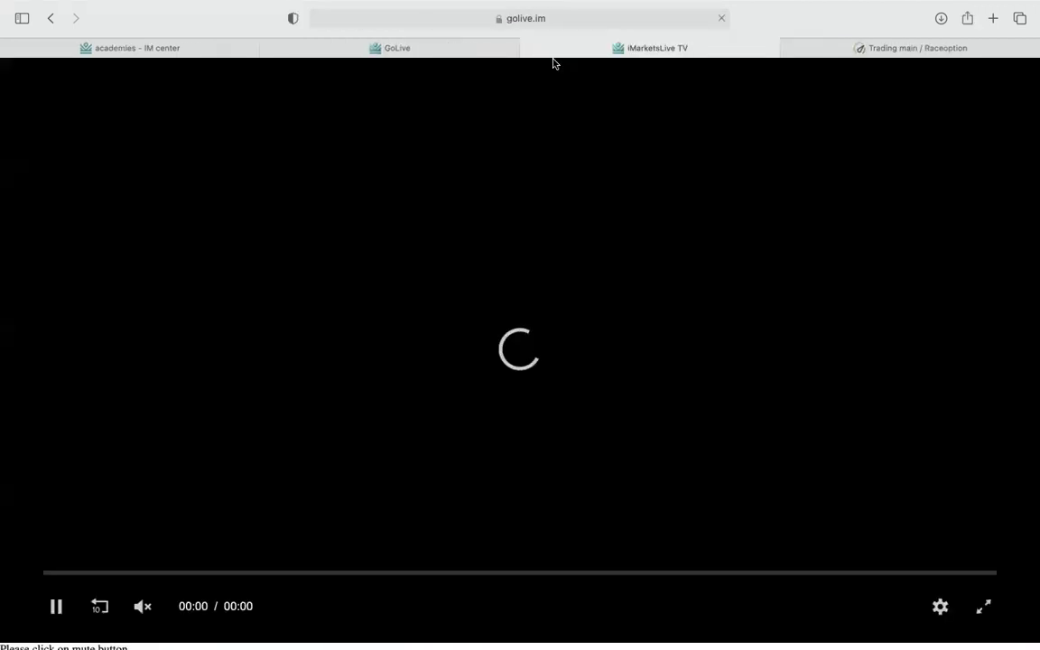
left_click(535, 48)
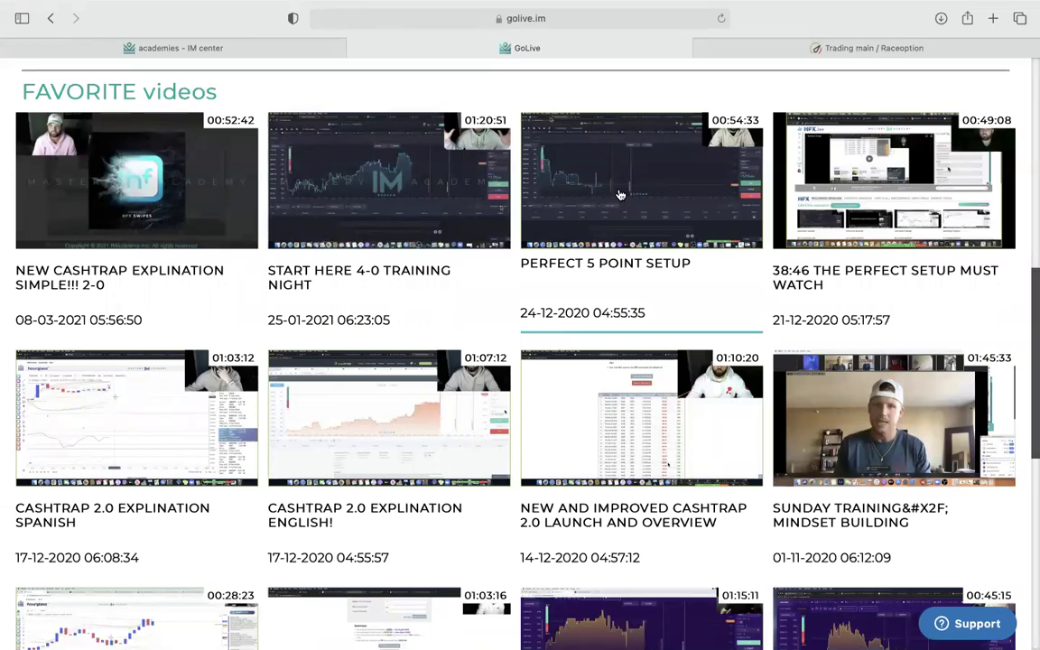
scroll(619, 194, "up", 5)
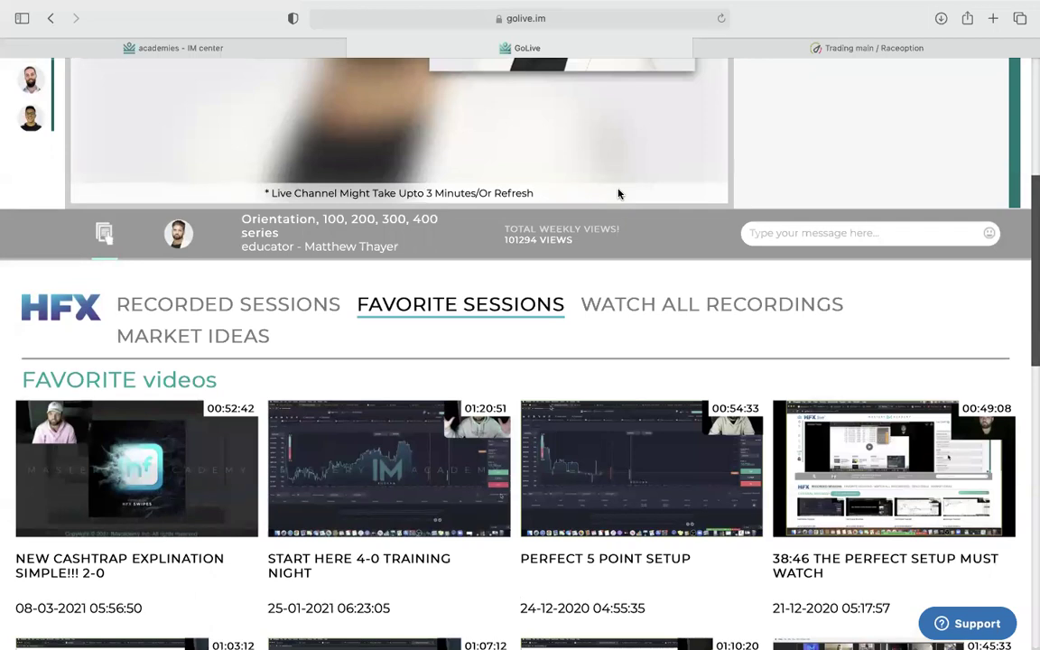
scroll(472, 320, "up", 6)
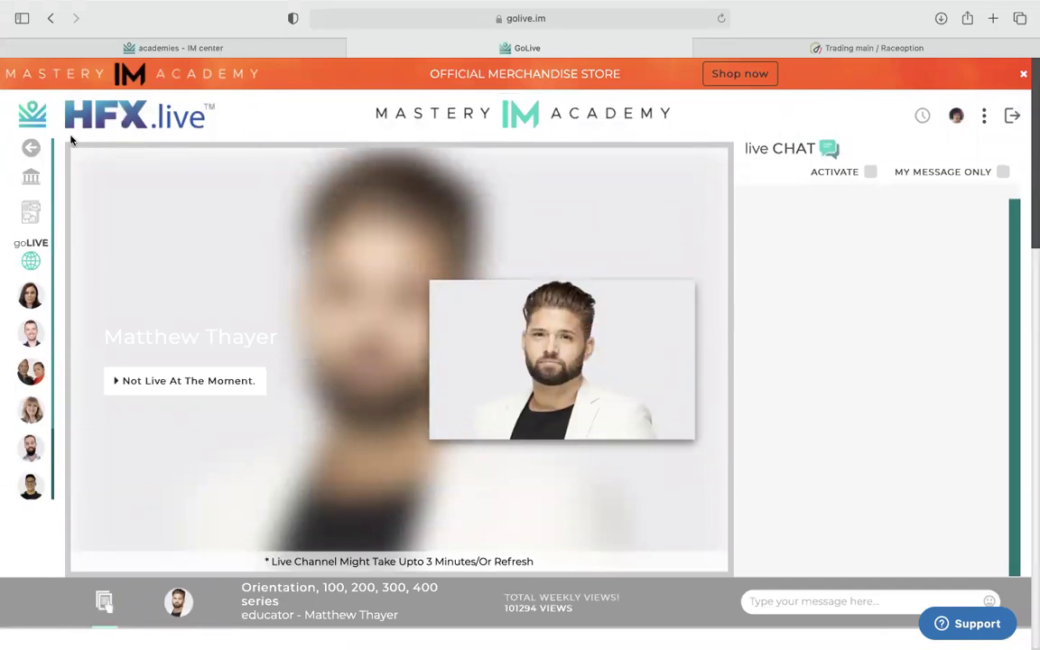
Step: View the live educators on the goLIVE page and return to the HFX educator's channel
left_click(36, 261)
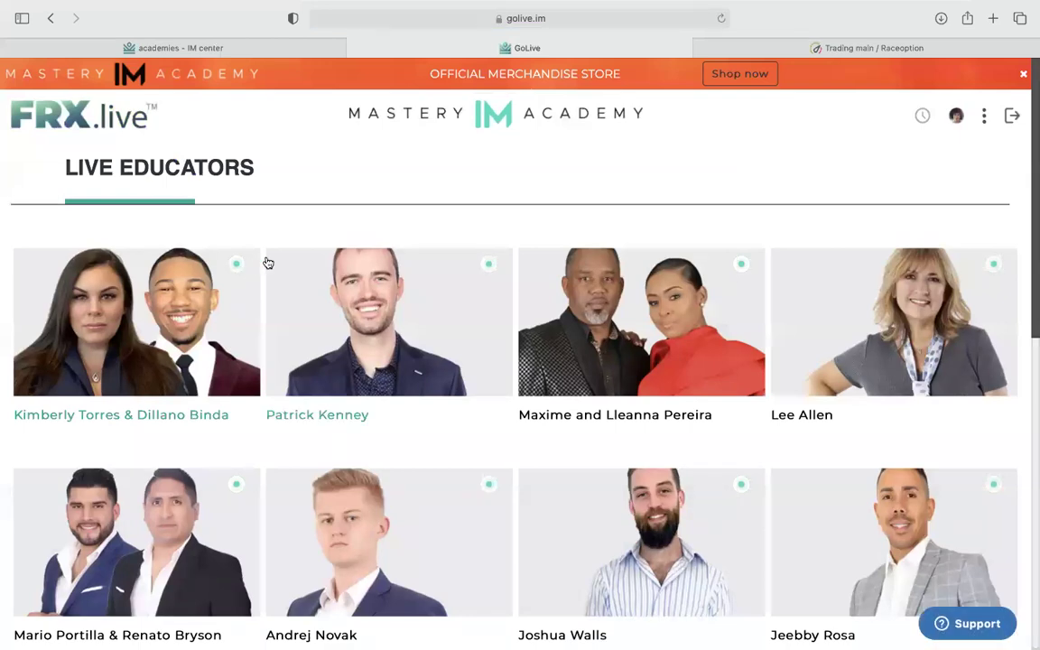
scroll(411, 476, "down", 5)
scroll(412, 476, "up", 5)
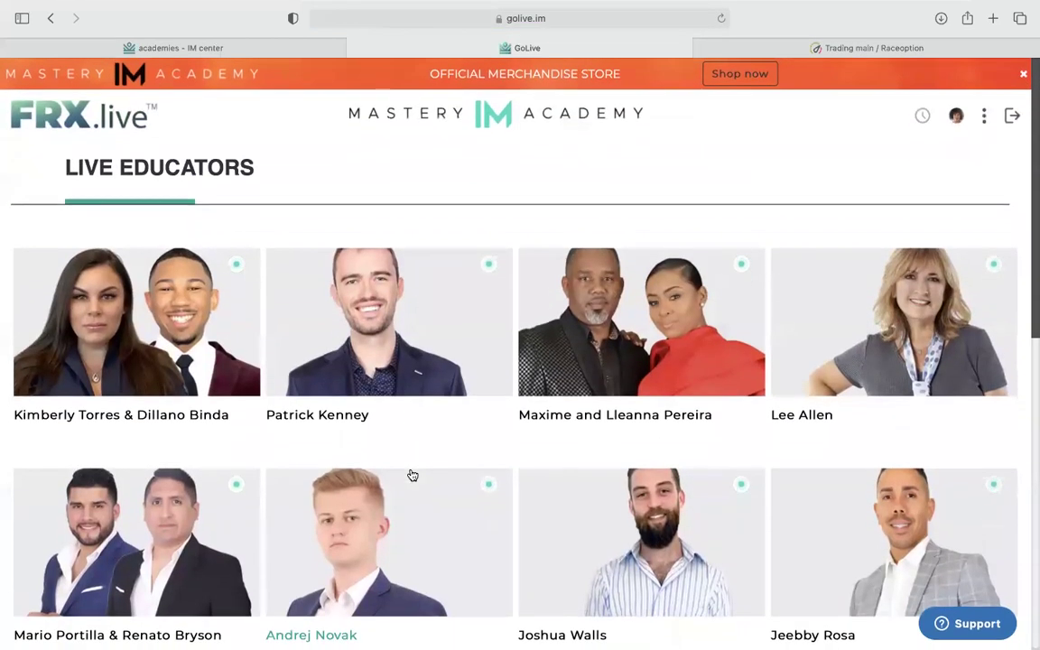
left_click(511, 272)
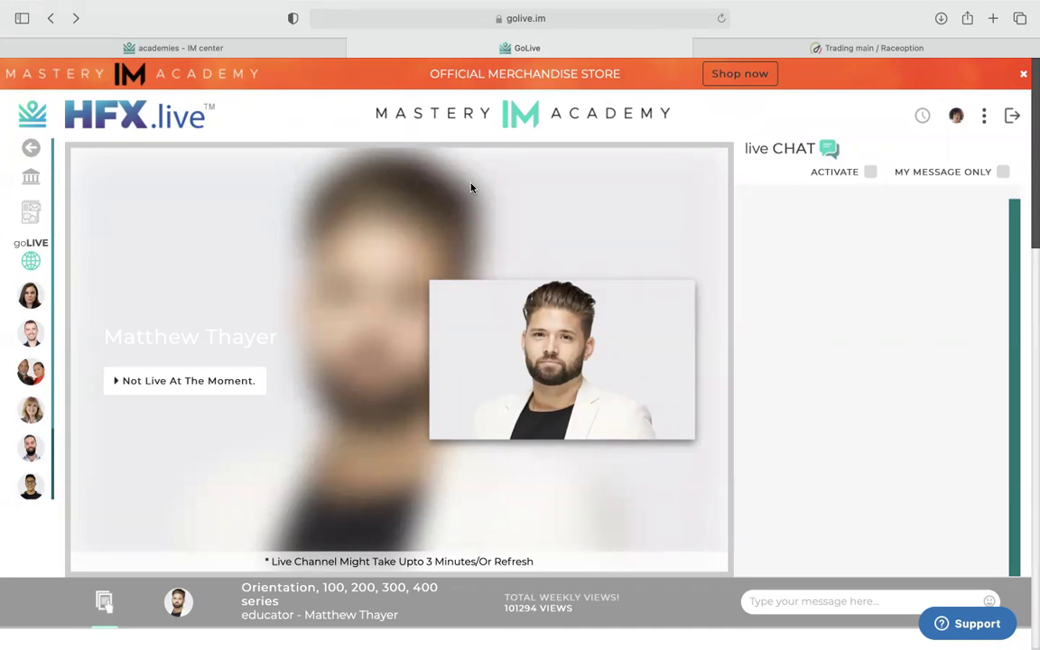
Step: Return to the learning zone page and open the Strategies site
left_click(225, 52)
scroll(141, 456, "down", 1)
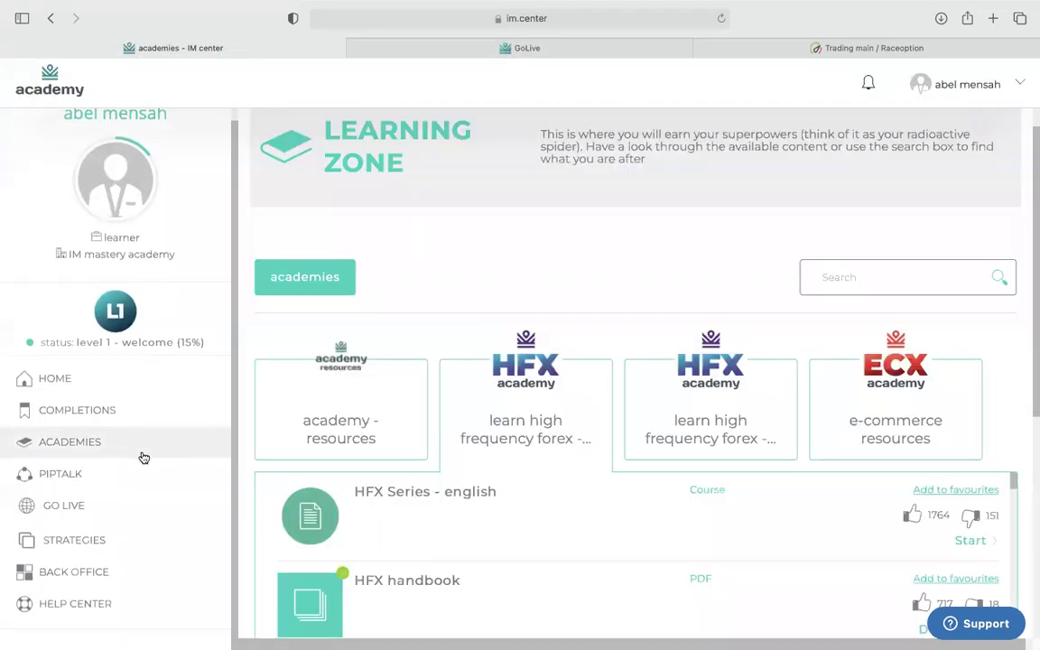
left_click(90, 549)
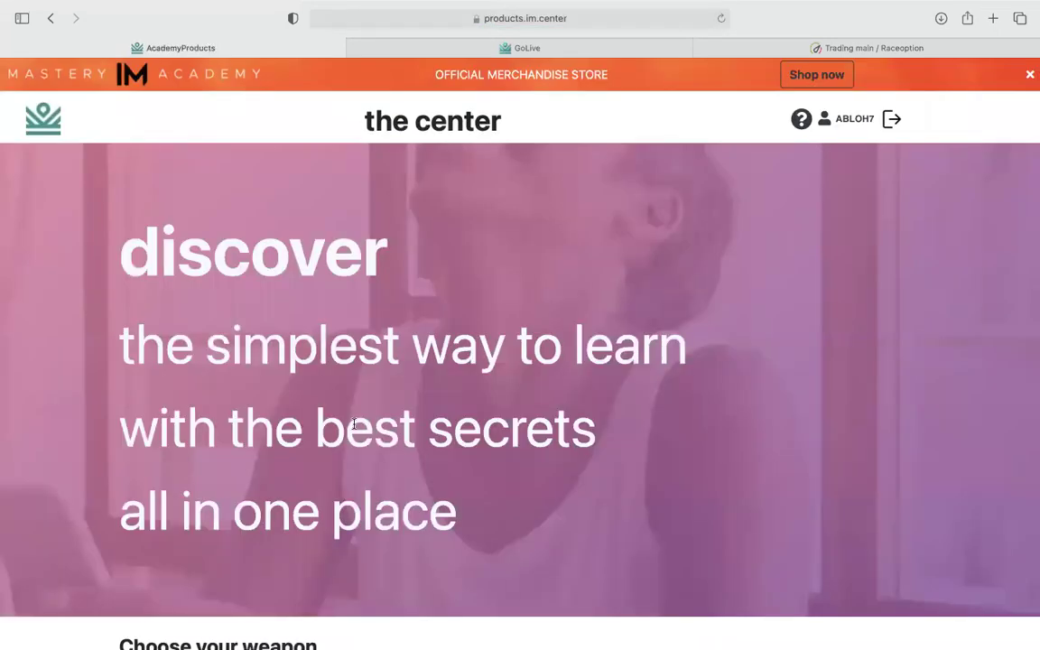
Step: Open the Hourglass platform from the HFX academy's strategies and choose Cash Trap from its strategy list
scroll(353, 427, "down", 10)
scroll(353, 428, "down", 5)
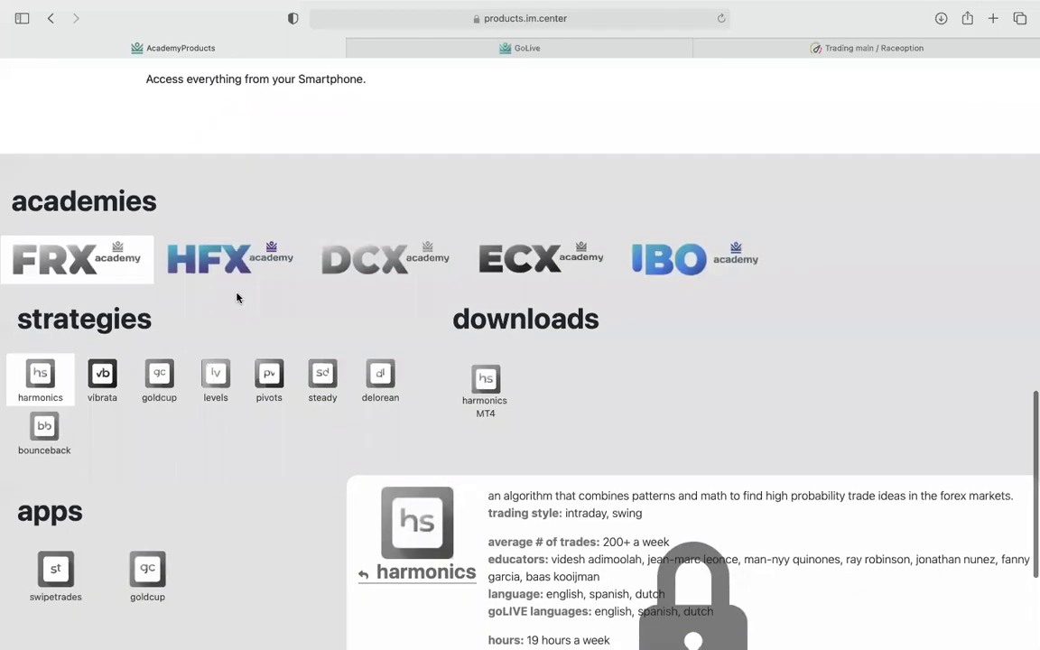
left_click(235, 271)
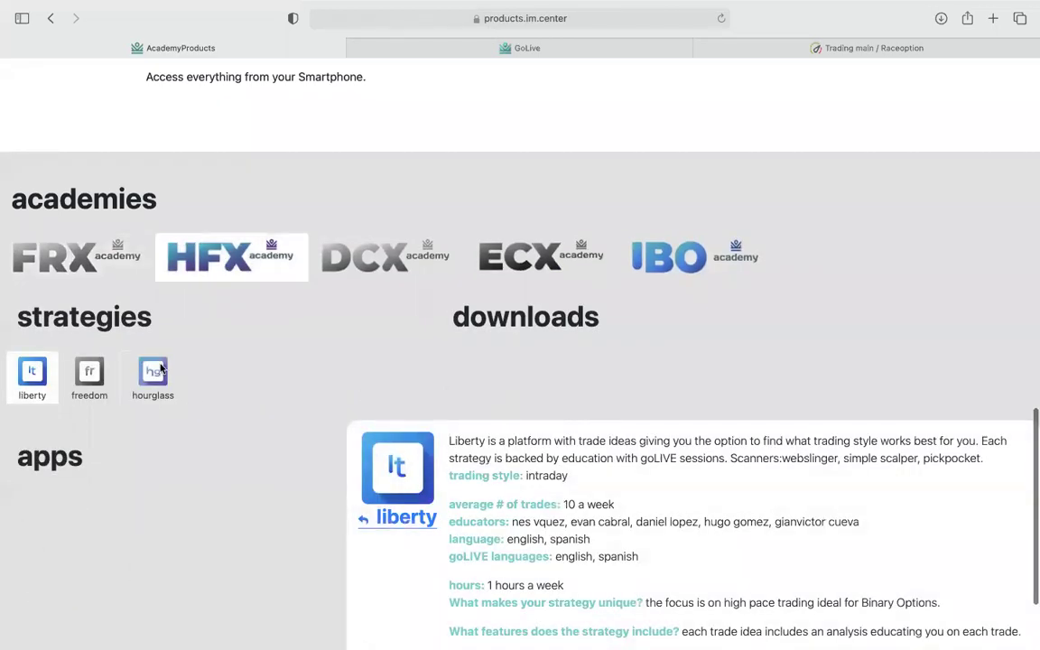
left_click(153, 372)
left_click(425, 518)
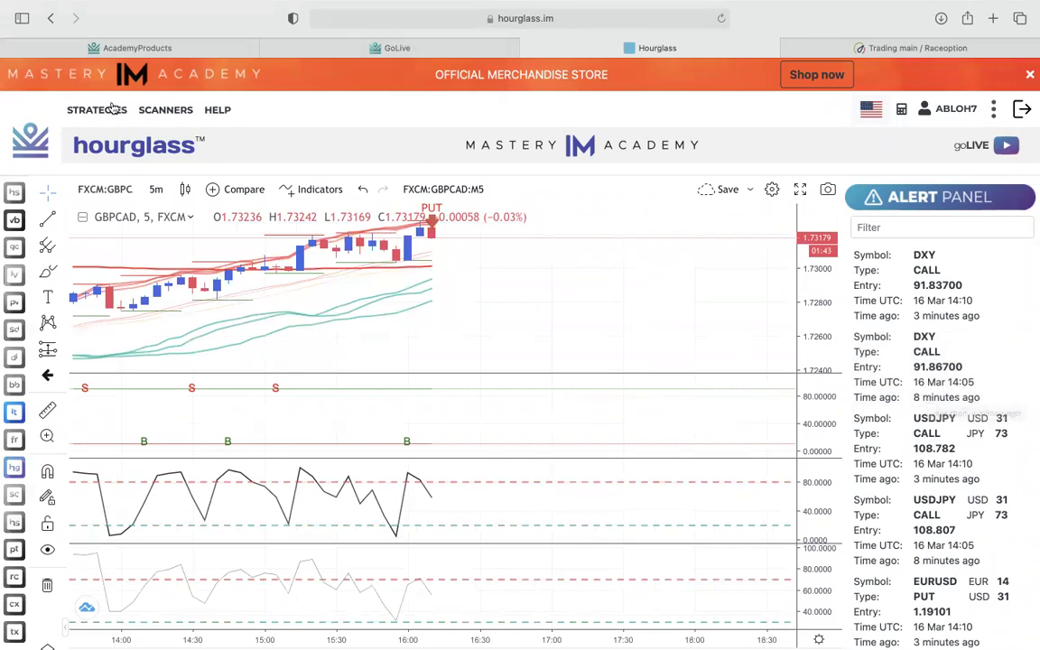
left_click(76, 109)
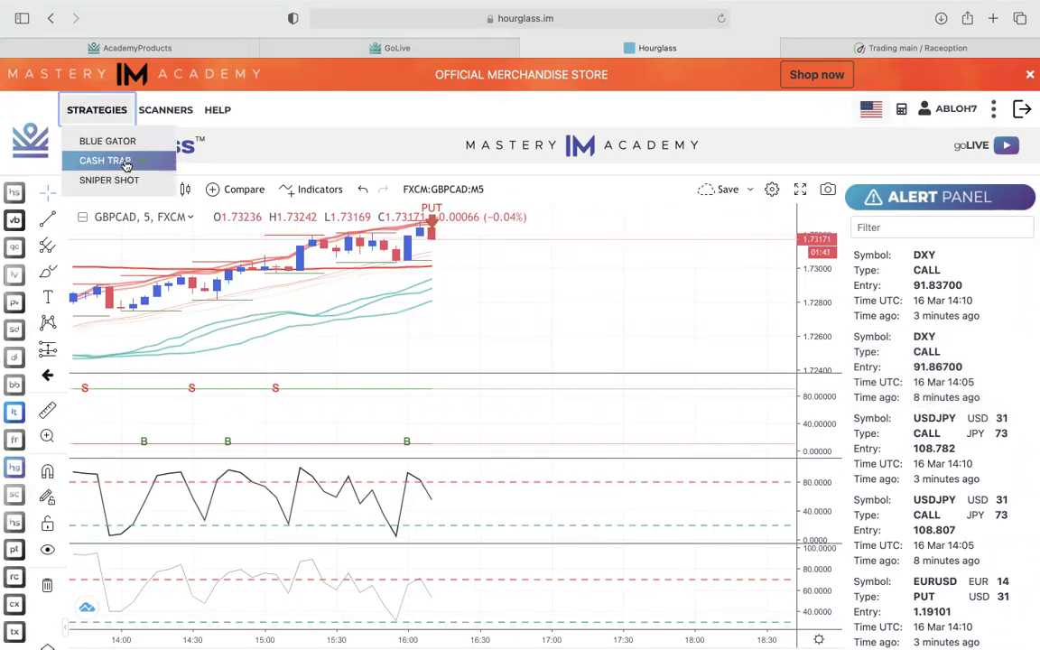
left_click(127, 161)
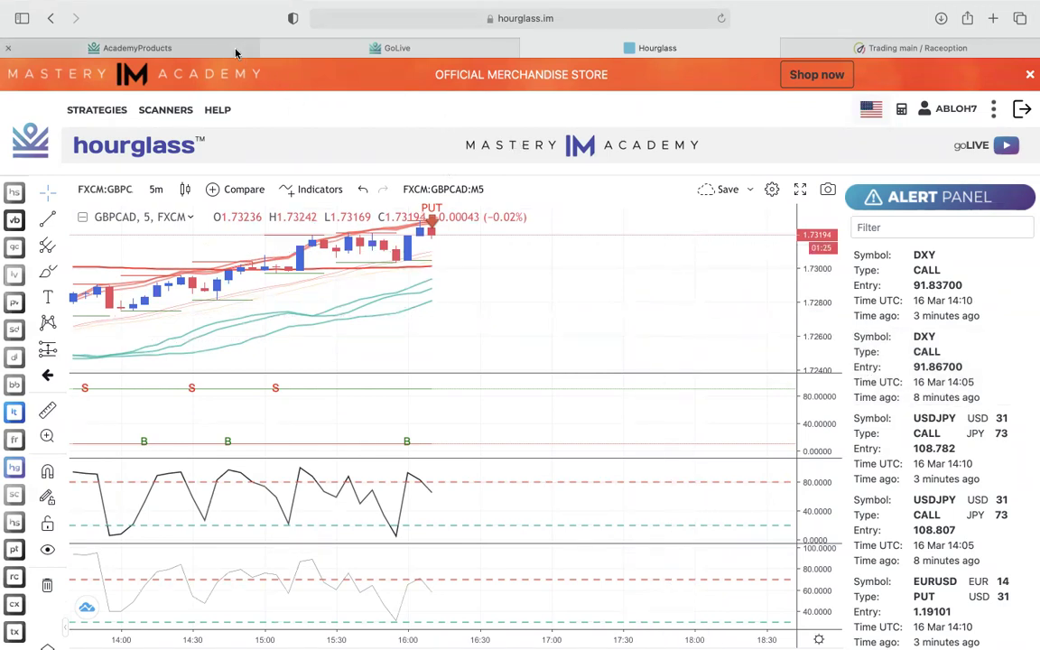
Step: Switch between the Raceoption trading page and the Hourglass platform to compare their charts
left_click(836, 50)
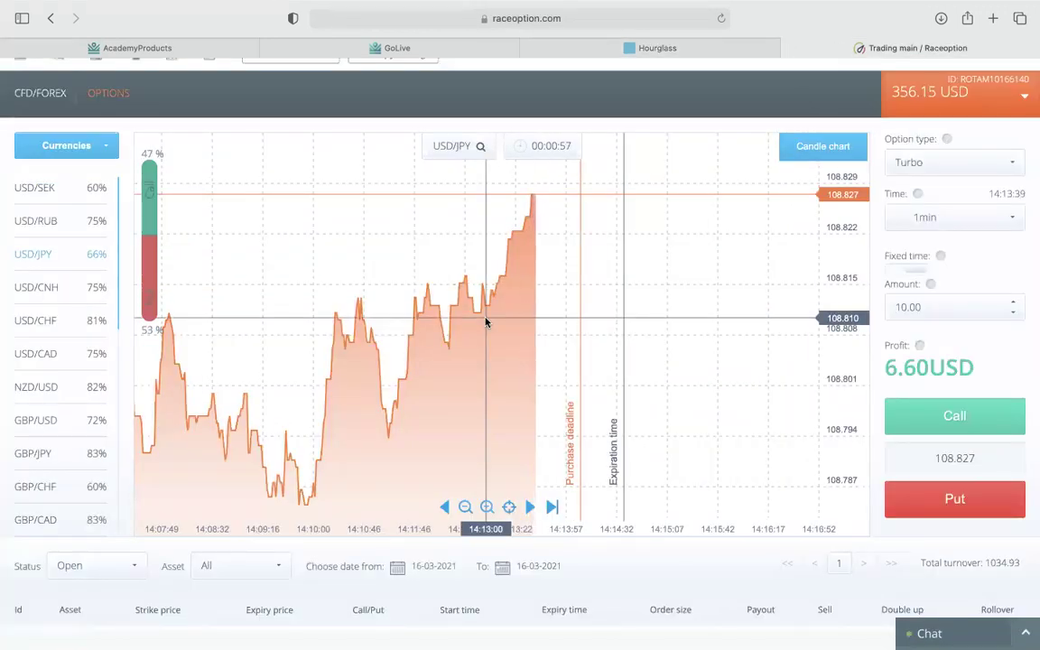
scroll(485, 323, "up", 1)
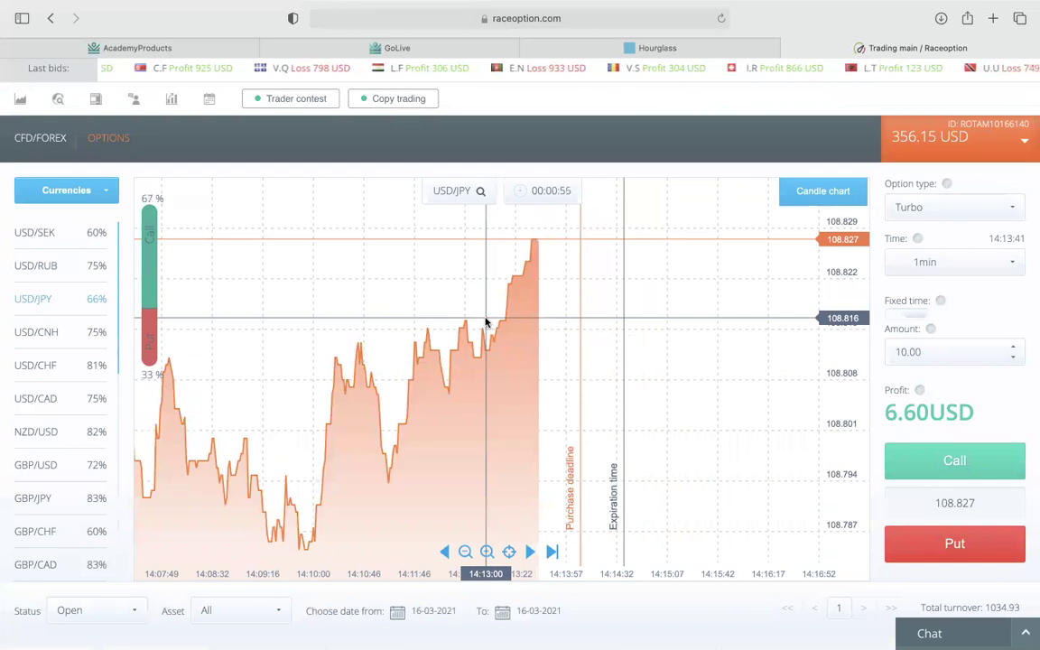
scroll(485, 322, "down", 1)
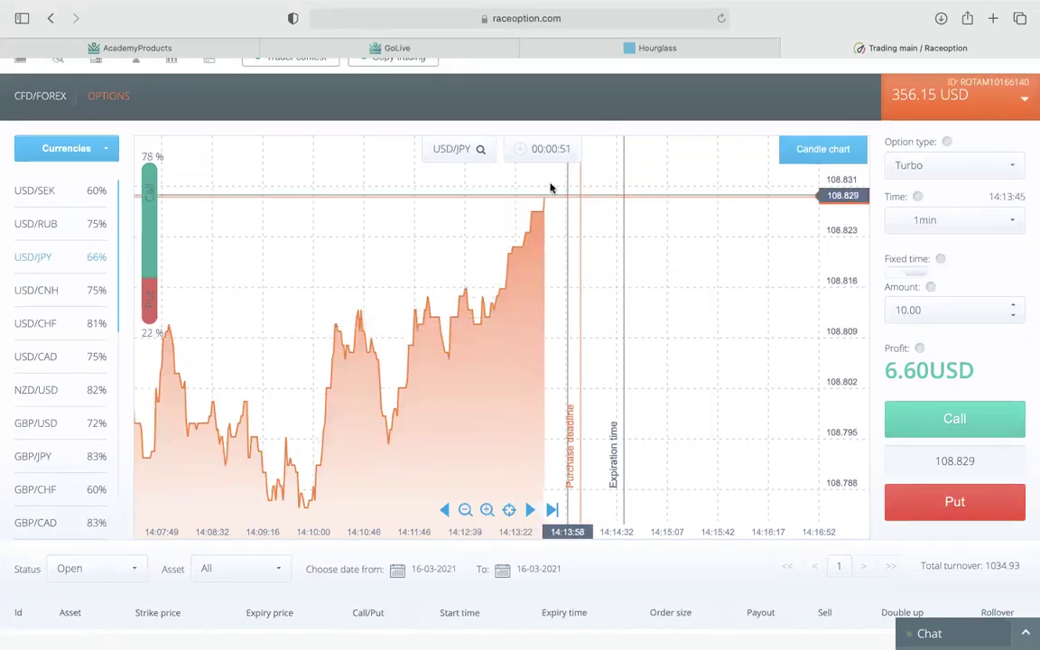
left_click(657, 50)
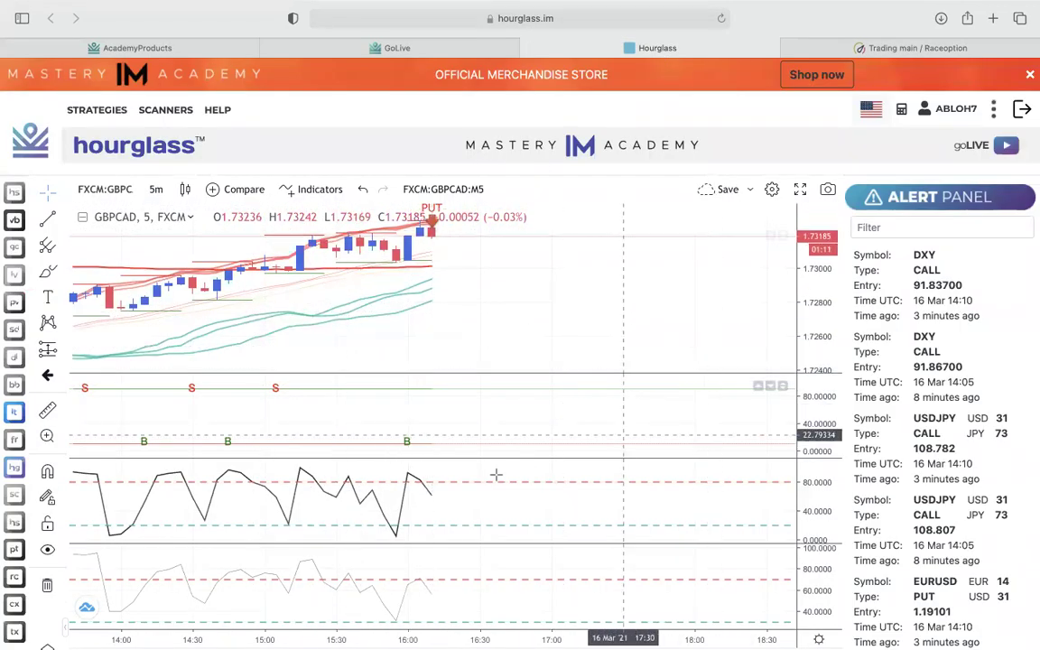
left_click(821, 48)
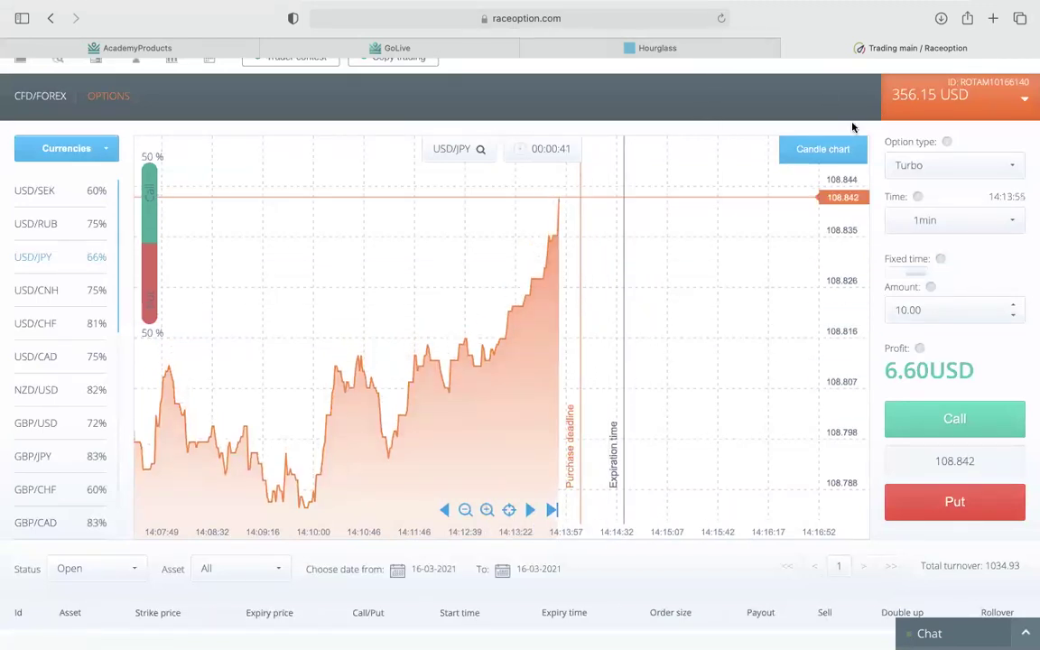
Step: Return to Hourglass and load the 14:05 EURUSD PUT alert onto the chart
left_click(744, 56)
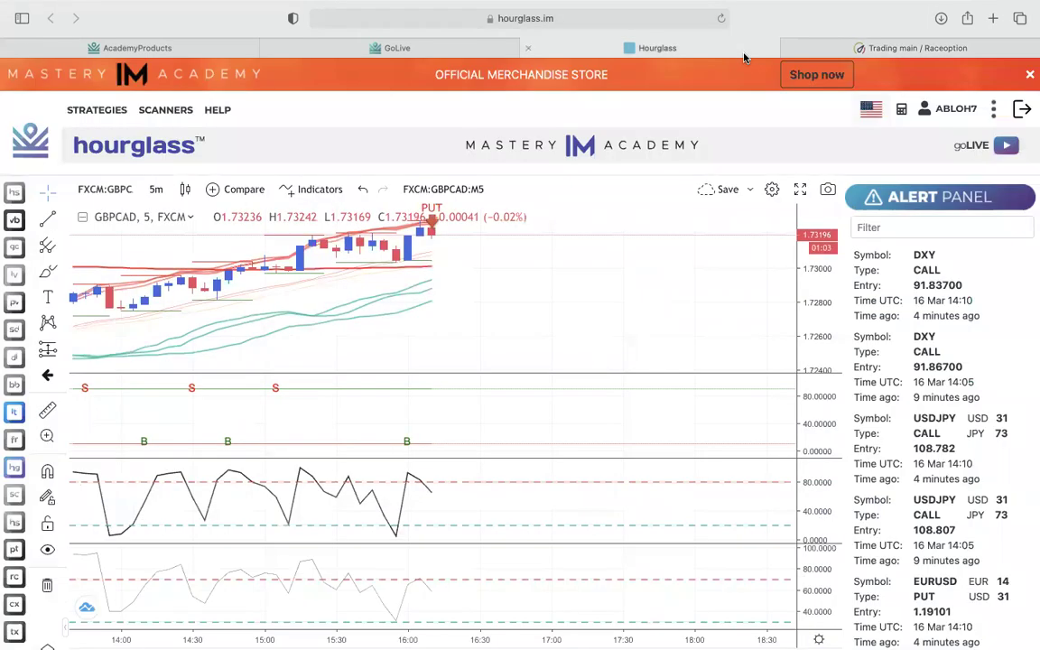
scroll(907, 424, "down", 5)
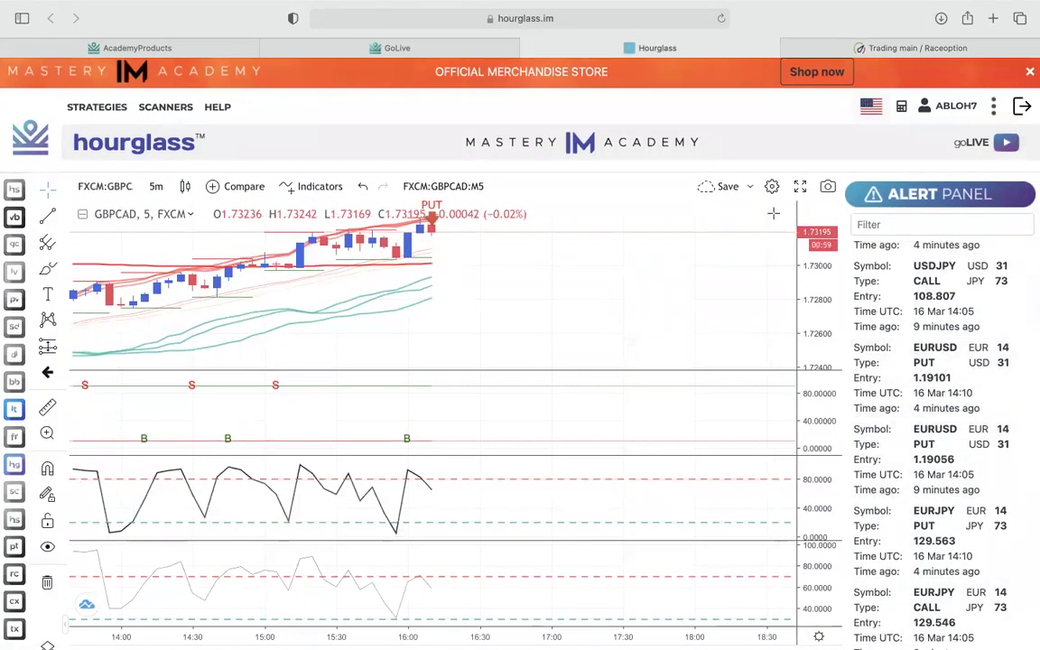
left_click(932, 474)
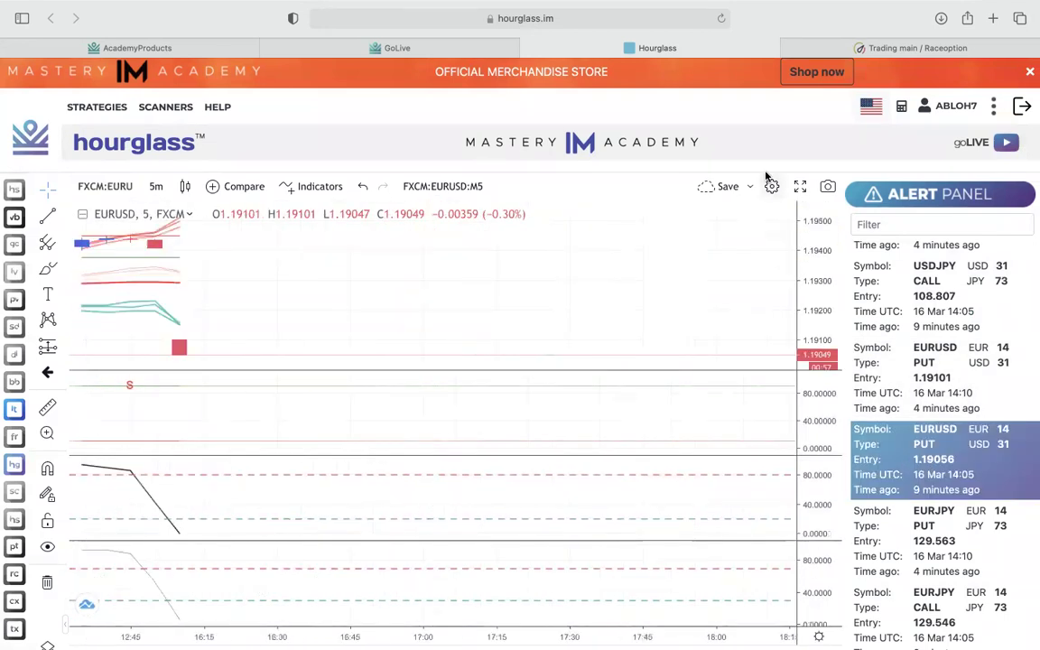
Step: Switch to the Raceoption trading page and look through the currency pairs and their payout percentages
left_click(812, 46)
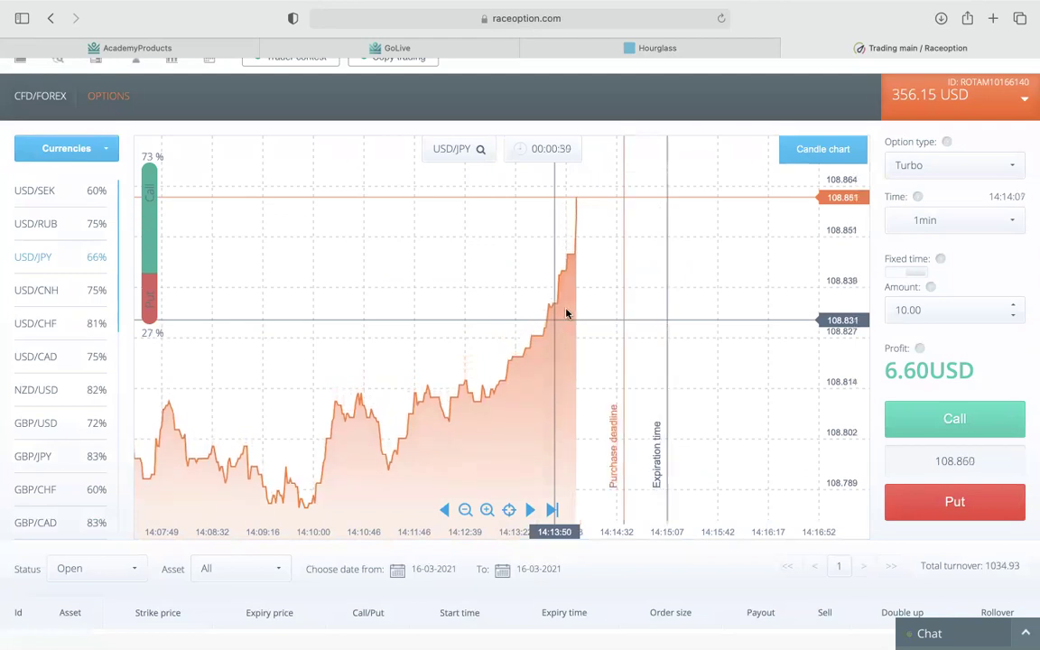
mouse_move(788, 2)
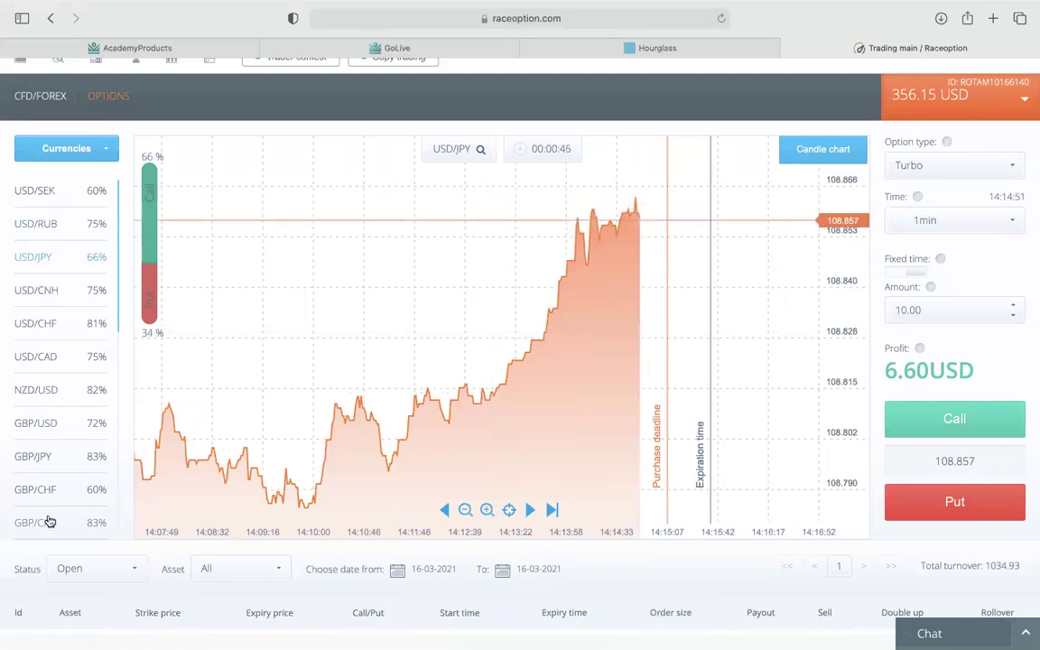
left_click(51, 397)
scroll(51, 400, "down", 1)
scroll(52, 400, "down", 5)
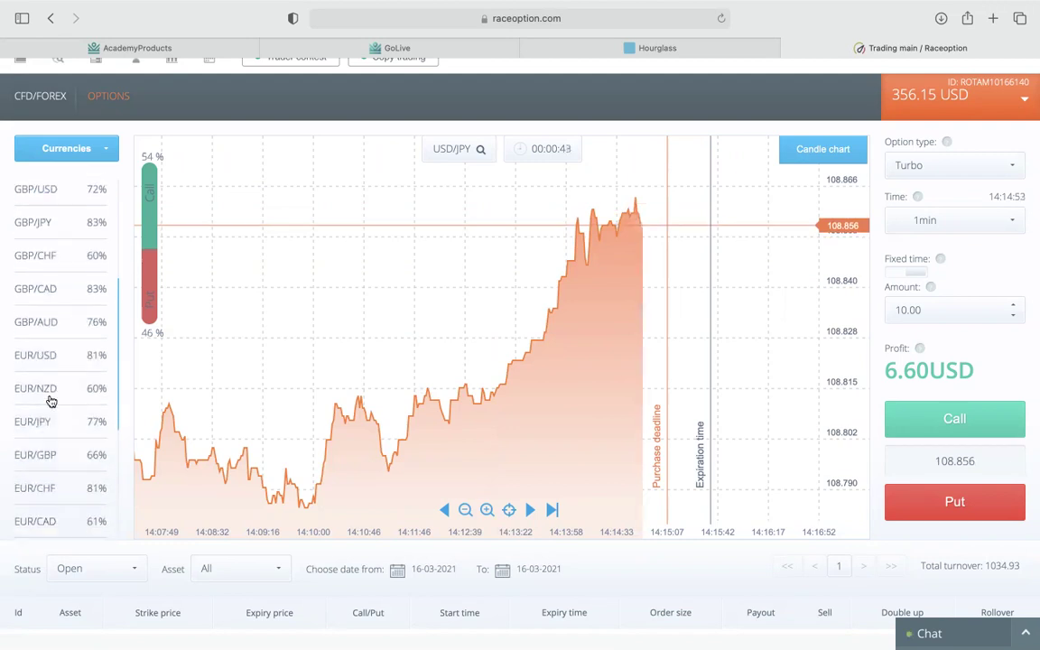
scroll(51, 401, "up", 5)
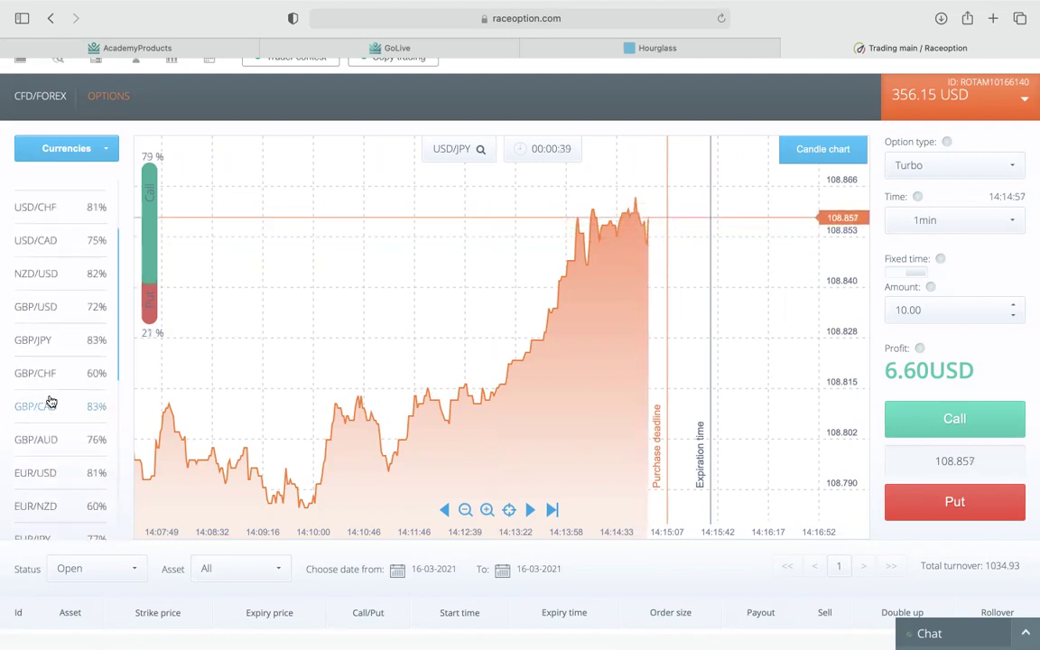
scroll(51, 401, "up", 5)
scroll(51, 401, "down", 2)
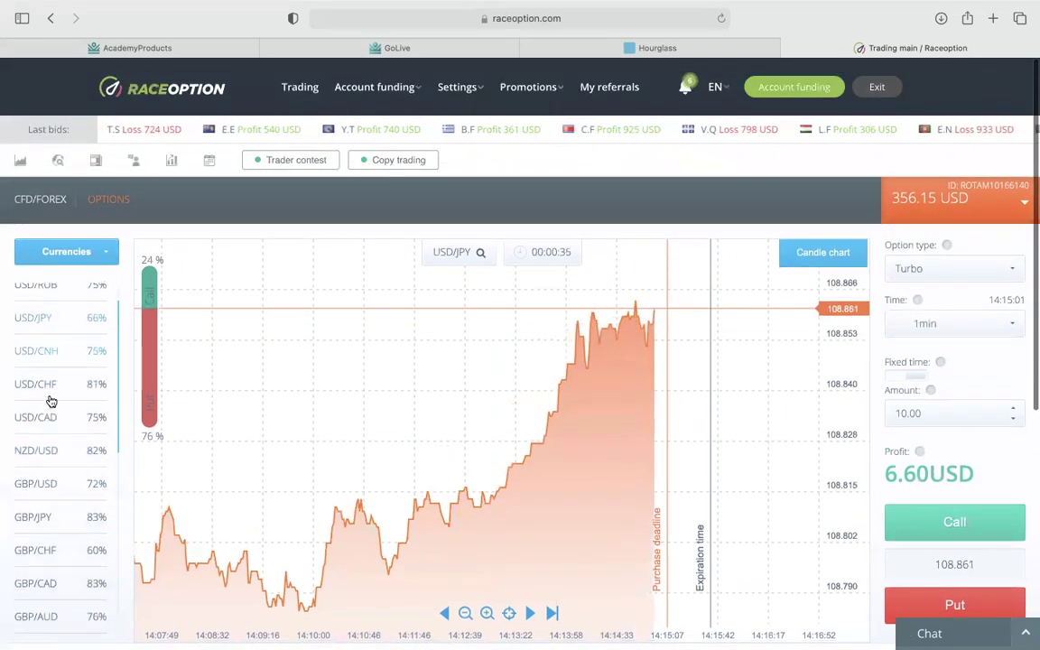
Step: View the Commodities, Crypto and Stocks asset lists and return to Currencies
left_click(91, 253)
left_click(62, 307)
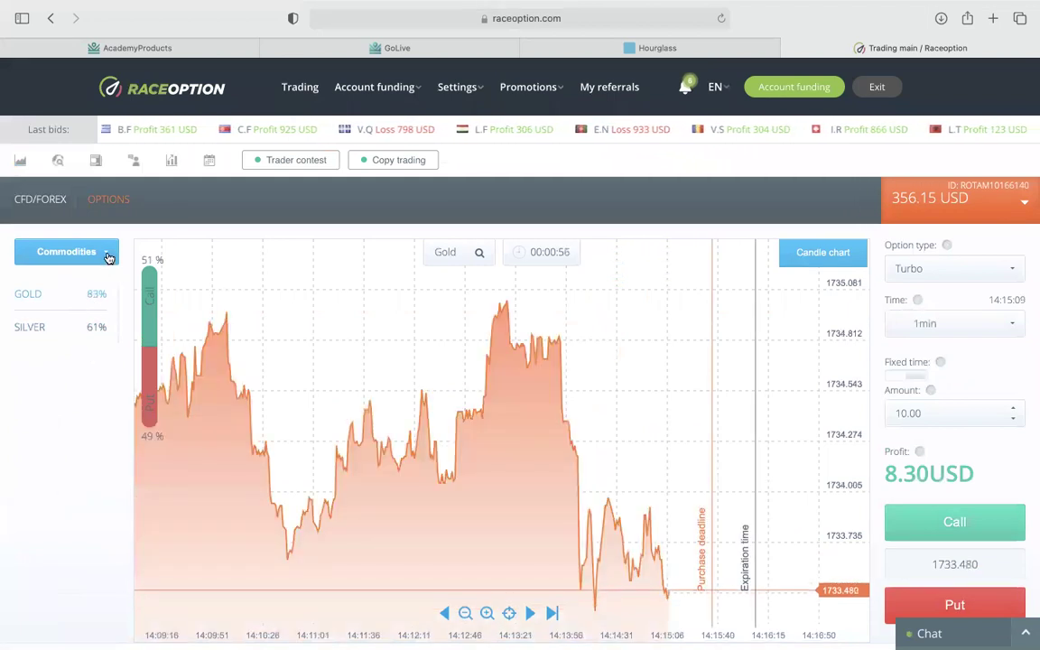
left_click(105, 262)
left_click(86, 325)
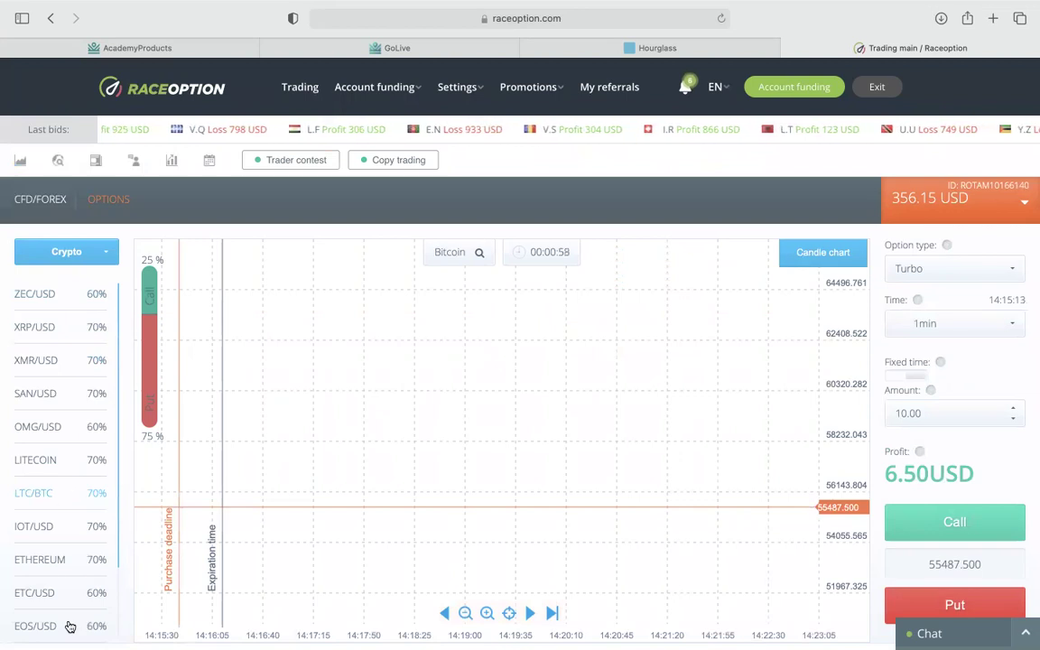
left_click(90, 253)
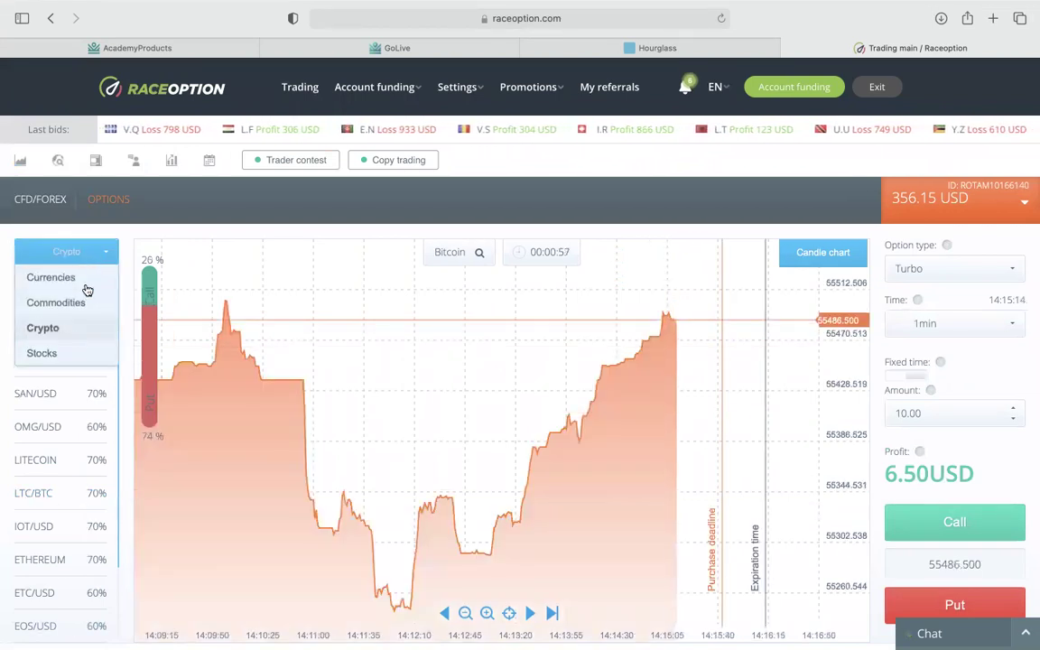
left_click(63, 353)
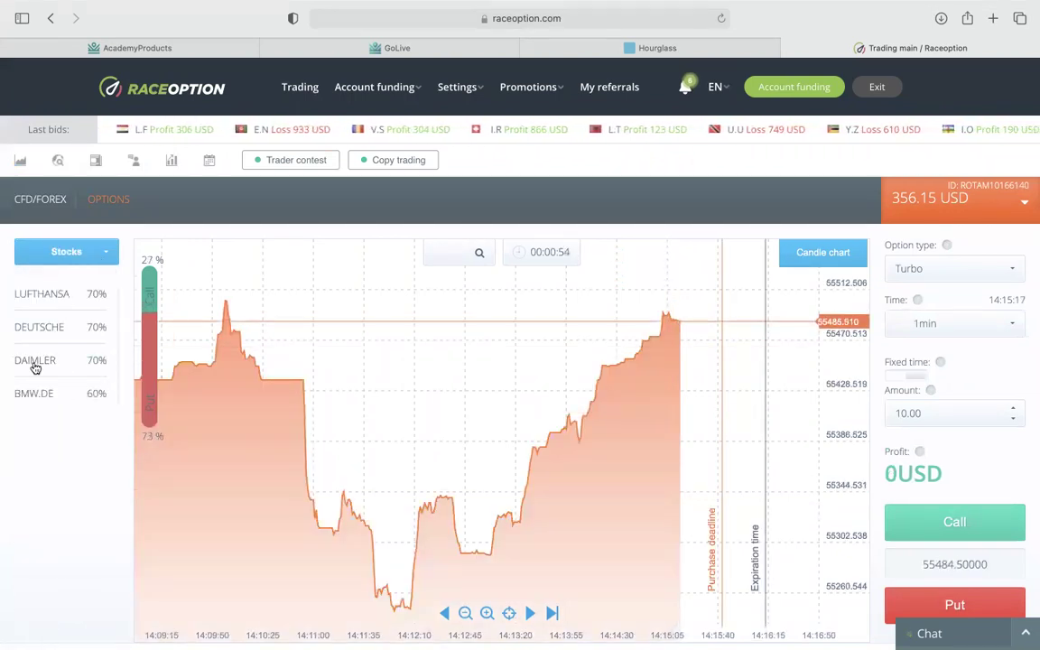
left_click(72, 252)
left_click(49, 277)
scroll(181, 233, "down", 3)
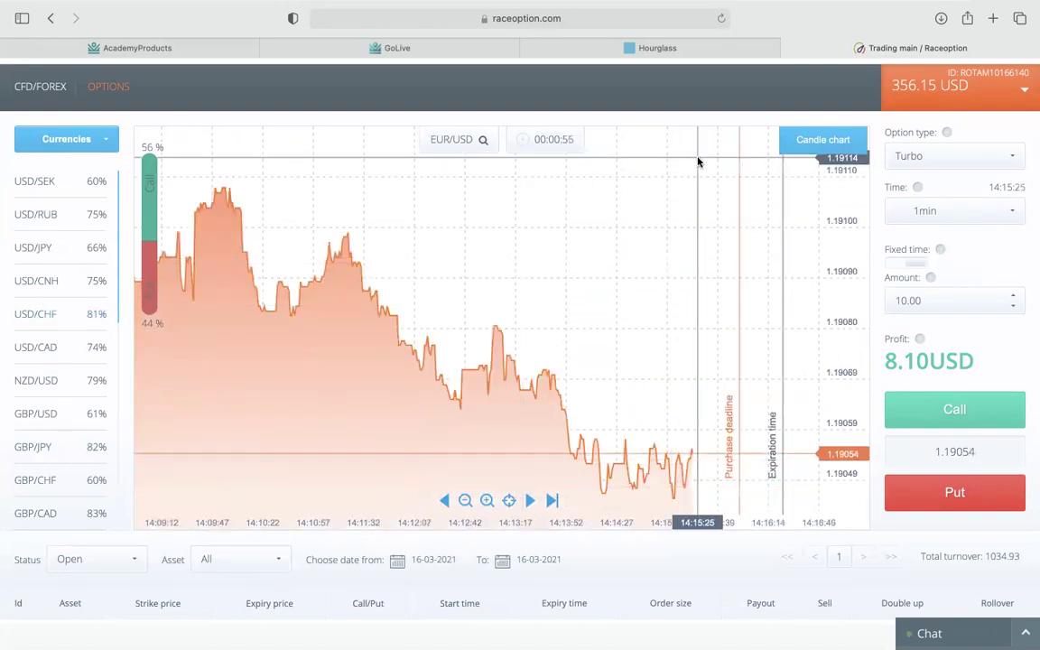
Step: View the expiry times offered for the Turbo and Intraday option types on EUR/USD
mouse_move(500, 3)
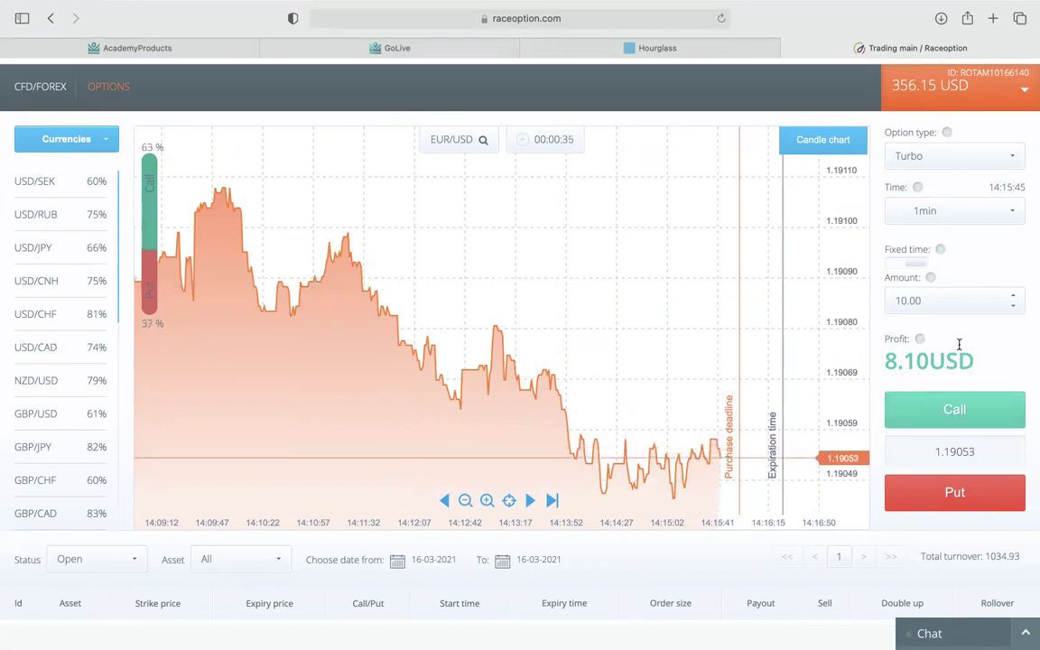
left_click(961, 216)
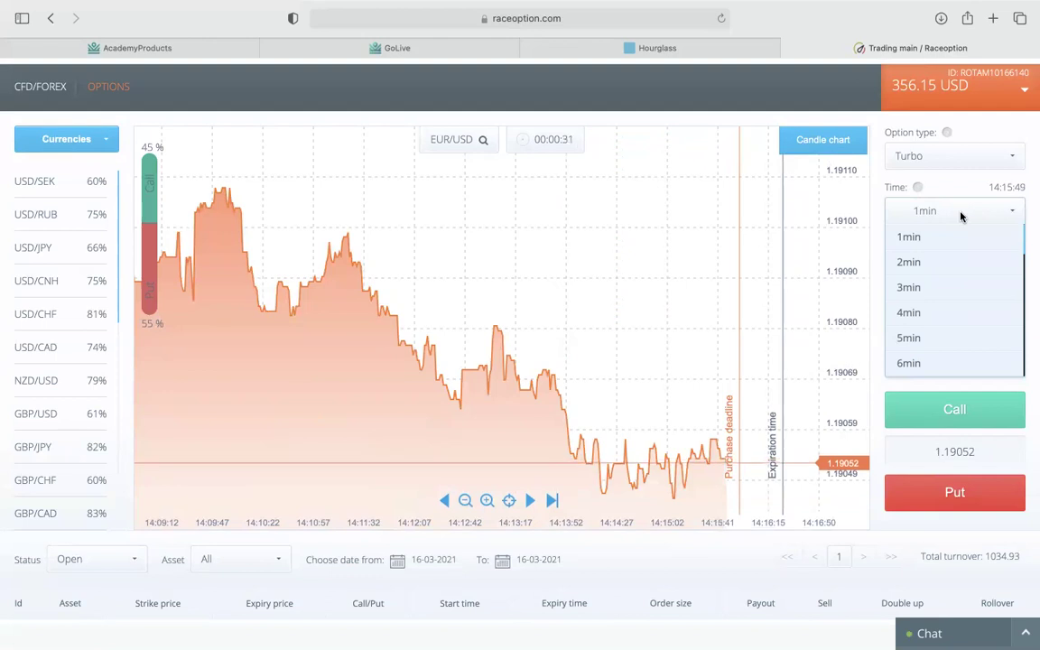
left_click(964, 216)
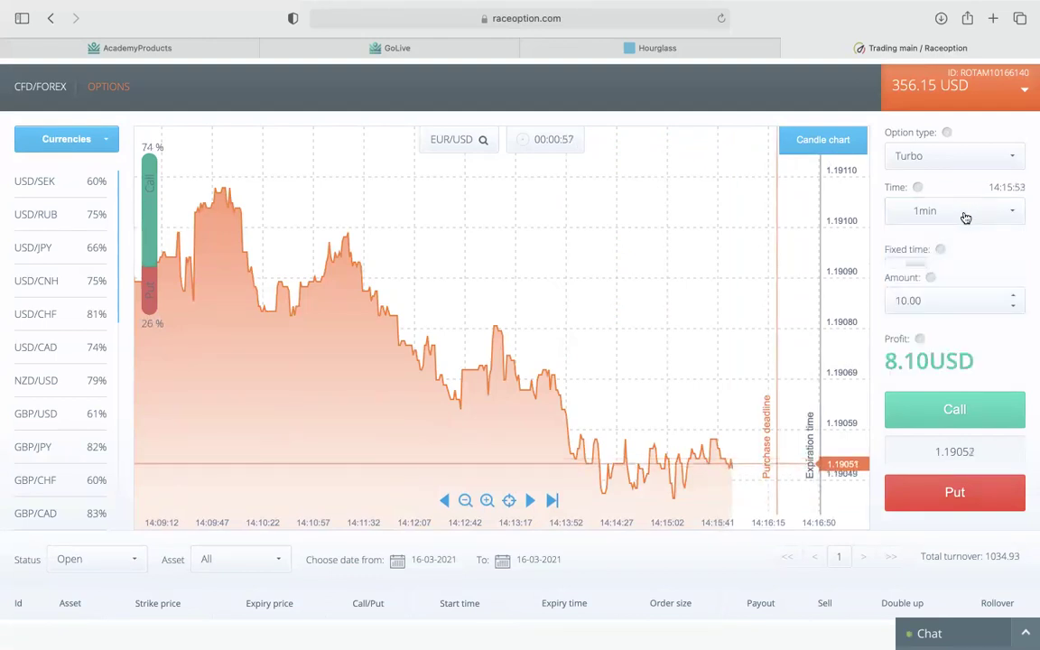
left_click(902, 160)
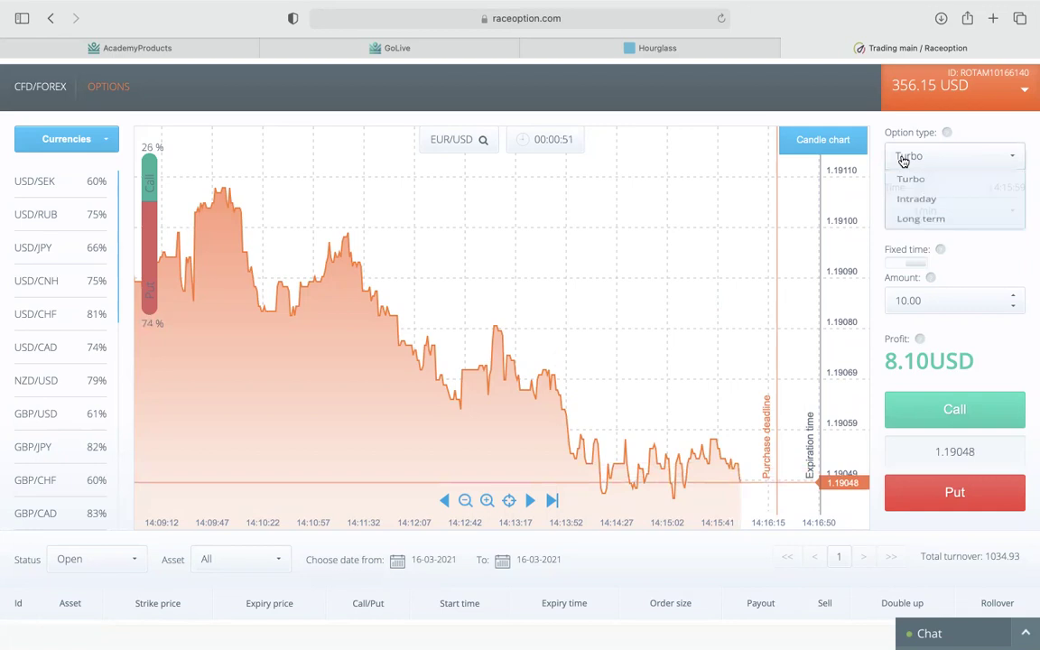
left_click(923, 206)
left_click(957, 210)
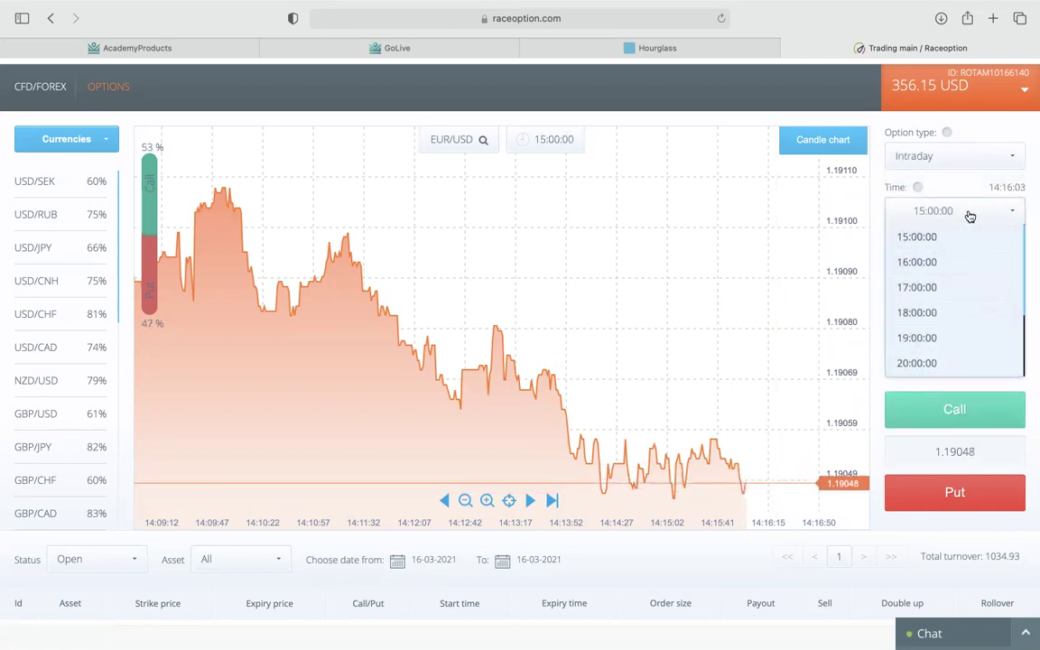
left_click(968, 219)
Step: View the expiry dates for the Long term option type and set the option type back to Turbo
left_click(934, 159)
left_click(921, 232)
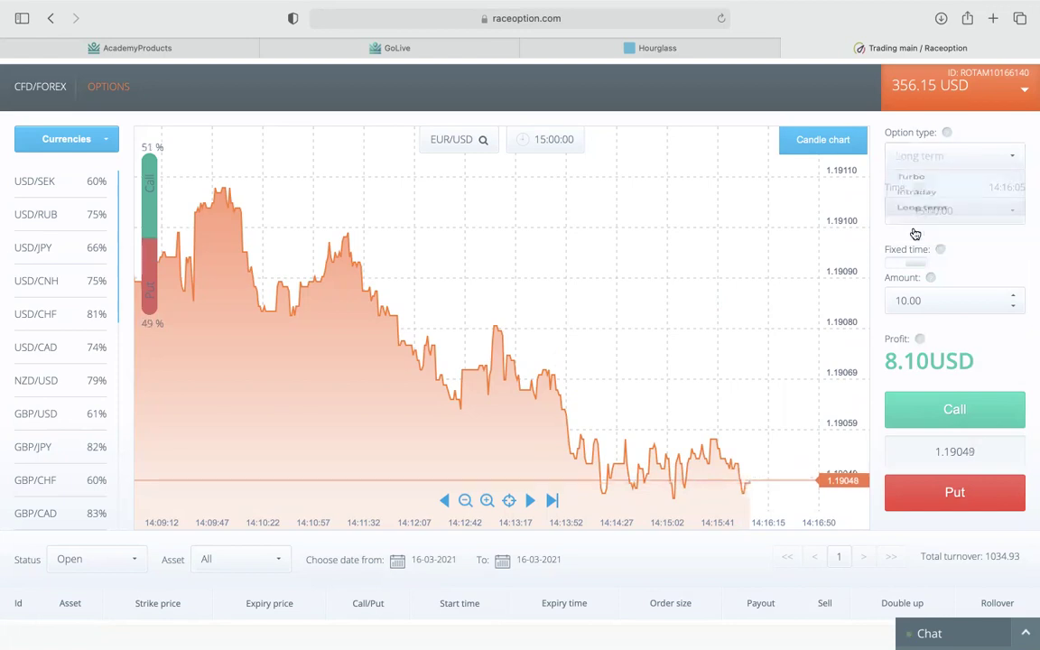
left_click(961, 217)
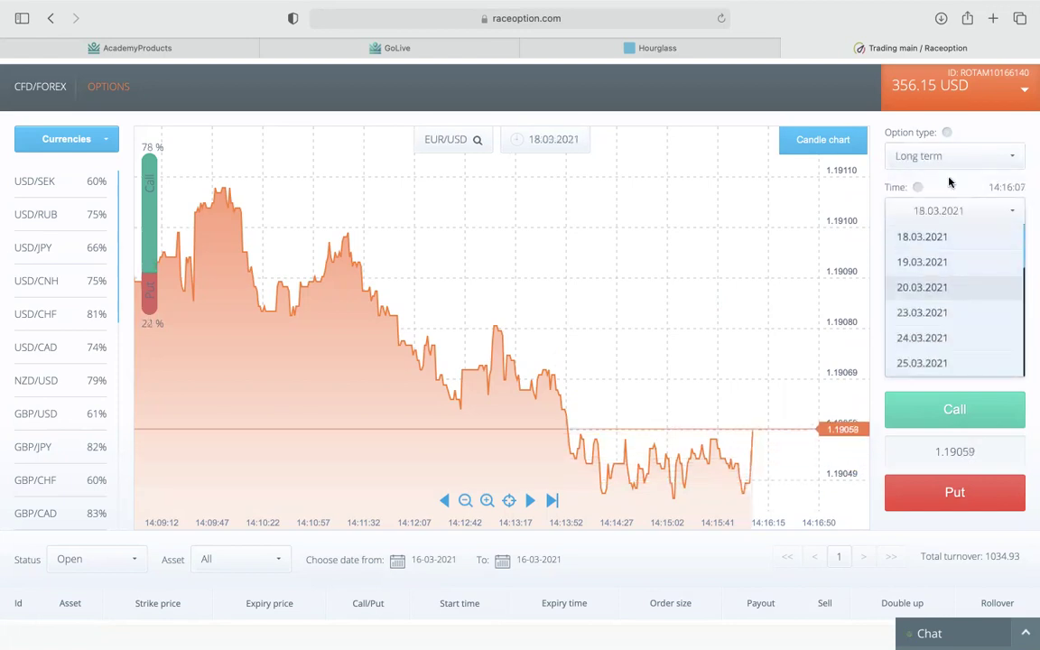
left_click(947, 209)
left_click(945, 164)
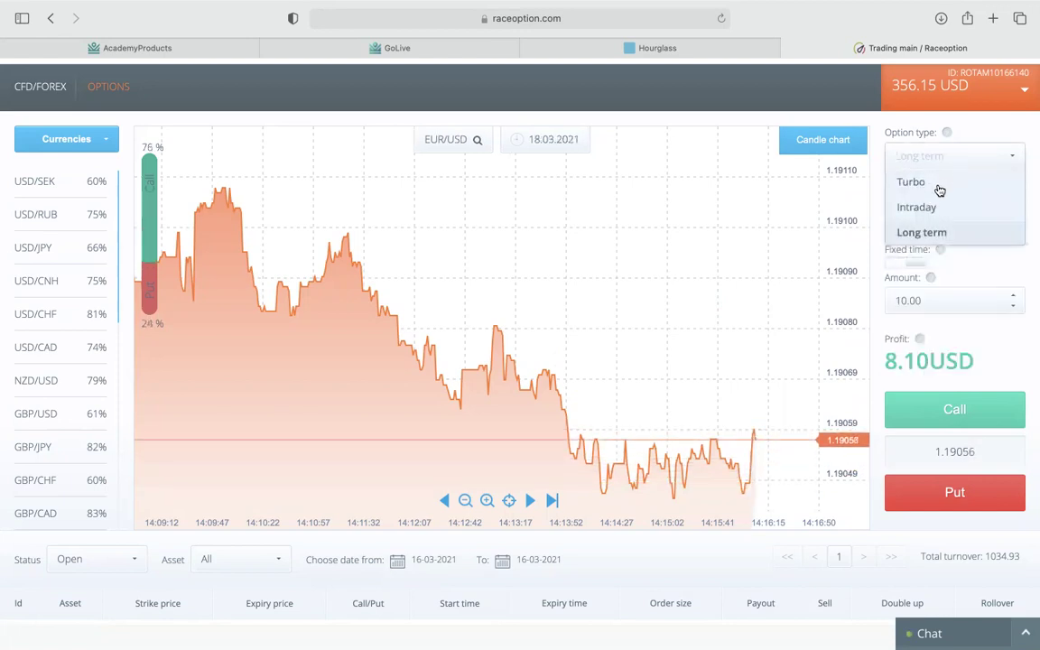
left_click(938, 184)
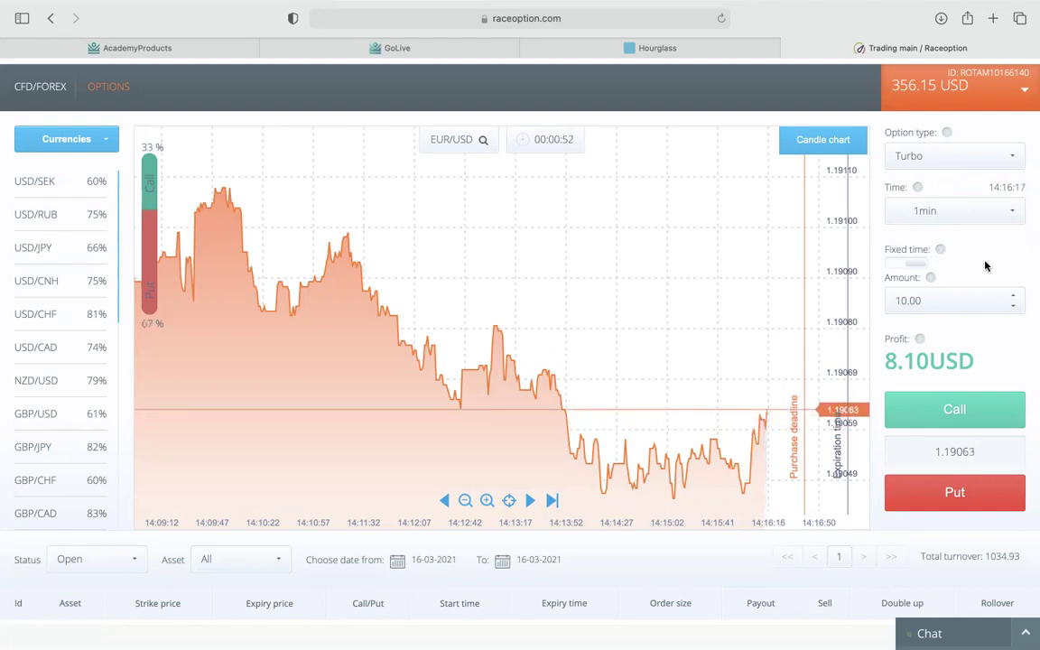
Step: Review the Turbo expiry times, keep 1min, and set the trade amount to 3.56
left_click(978, 214)
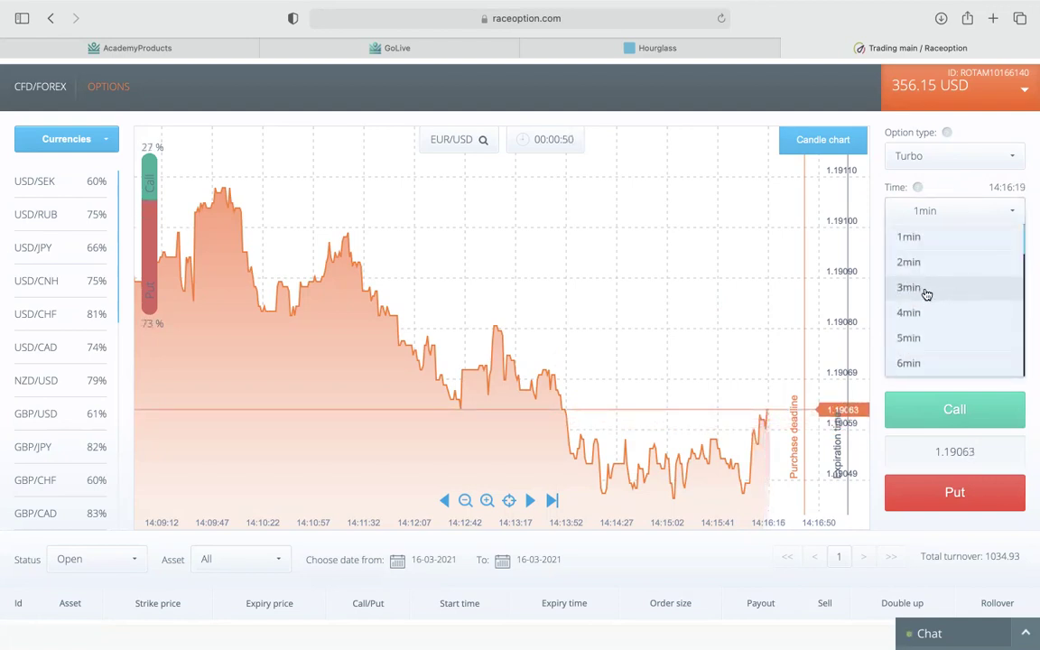
left_click(953, 208)
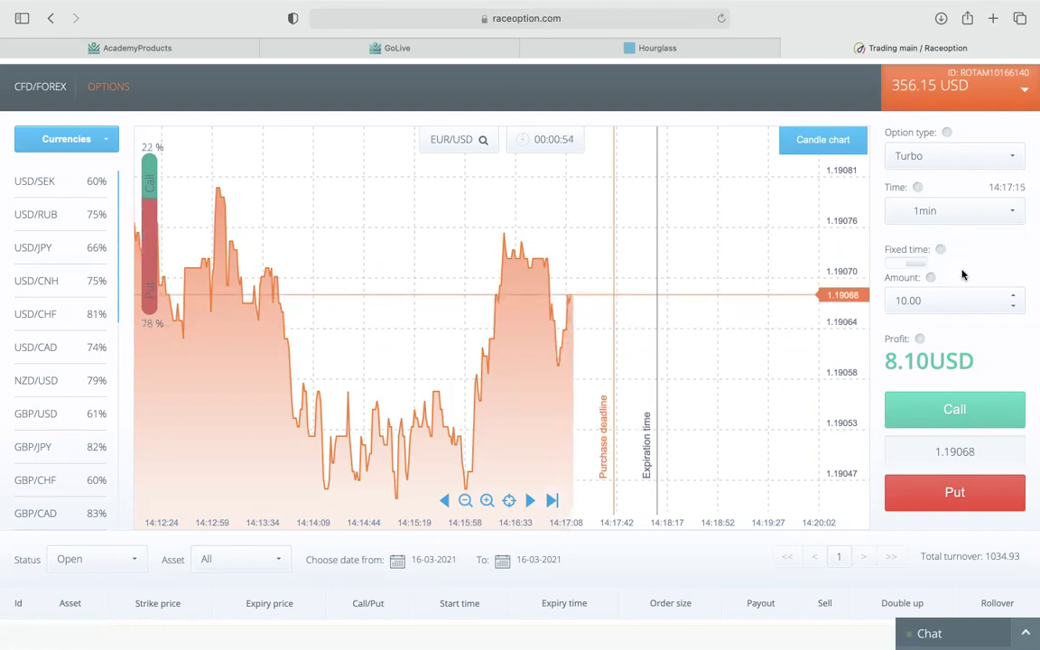
double_click(948, 301)
type("3.56")
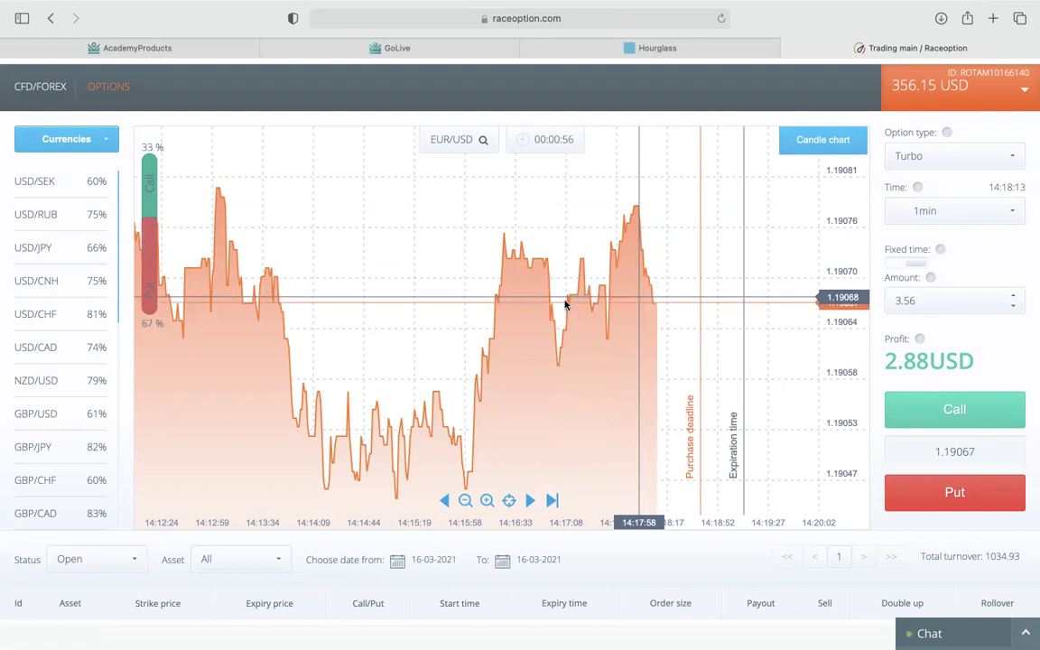
Step: Select the EUR/GBP pair from the Currencies asset list
scroll(60, 371, "down", 5)
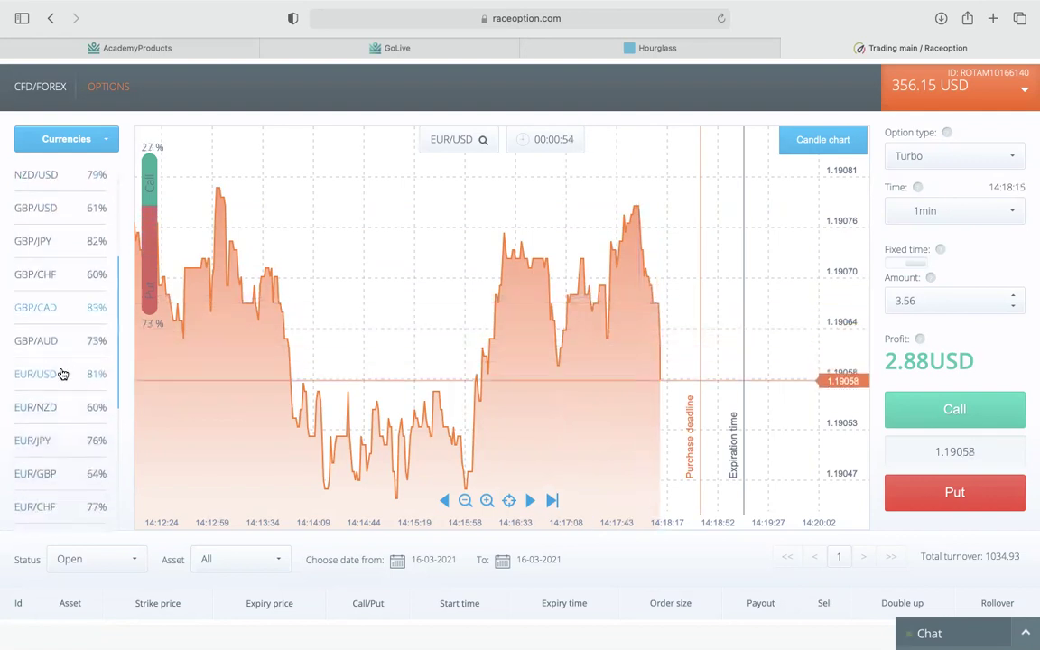
scroll(62, 374, "down", 2)
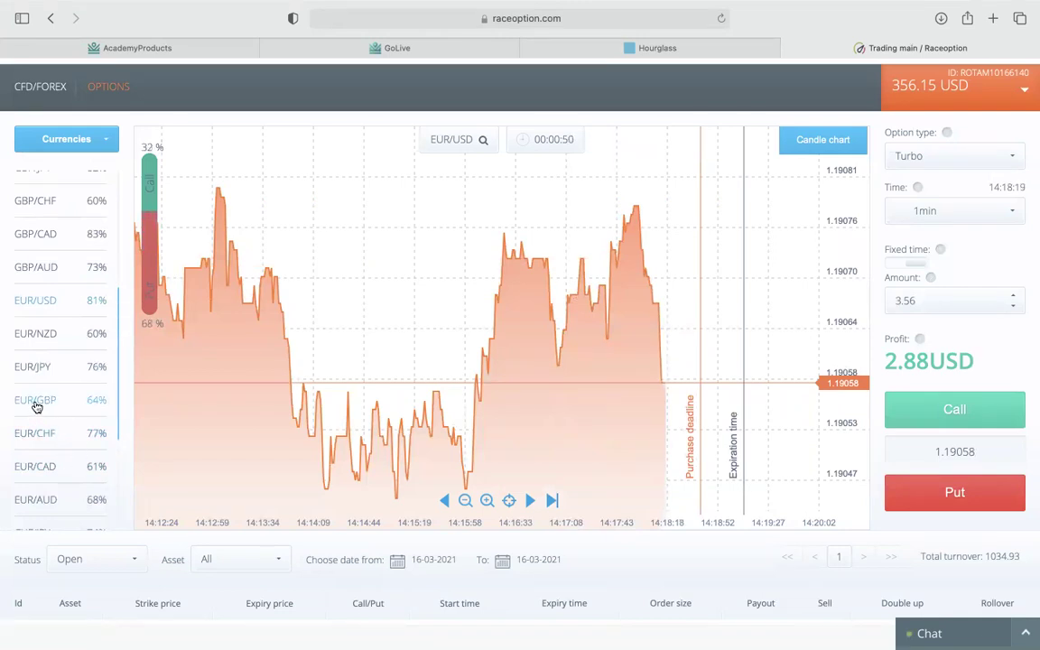
left_click(42, 405)
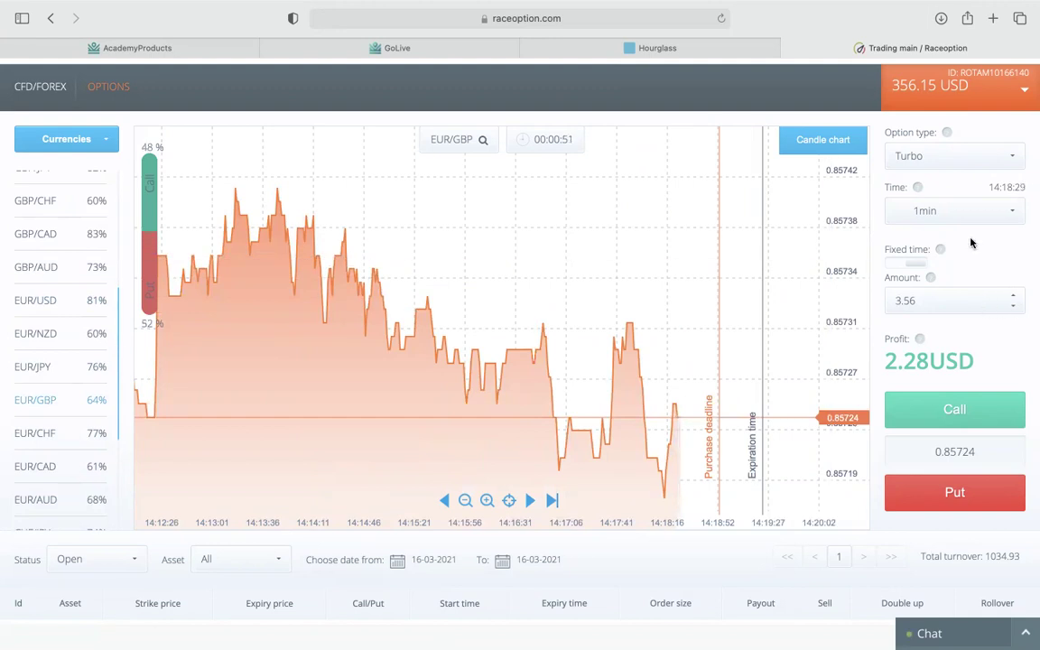
Step: Try the 2min expiry time on EUR/GBP and set it back to 1min
left_click(954, 212)
left_click(955, 261)
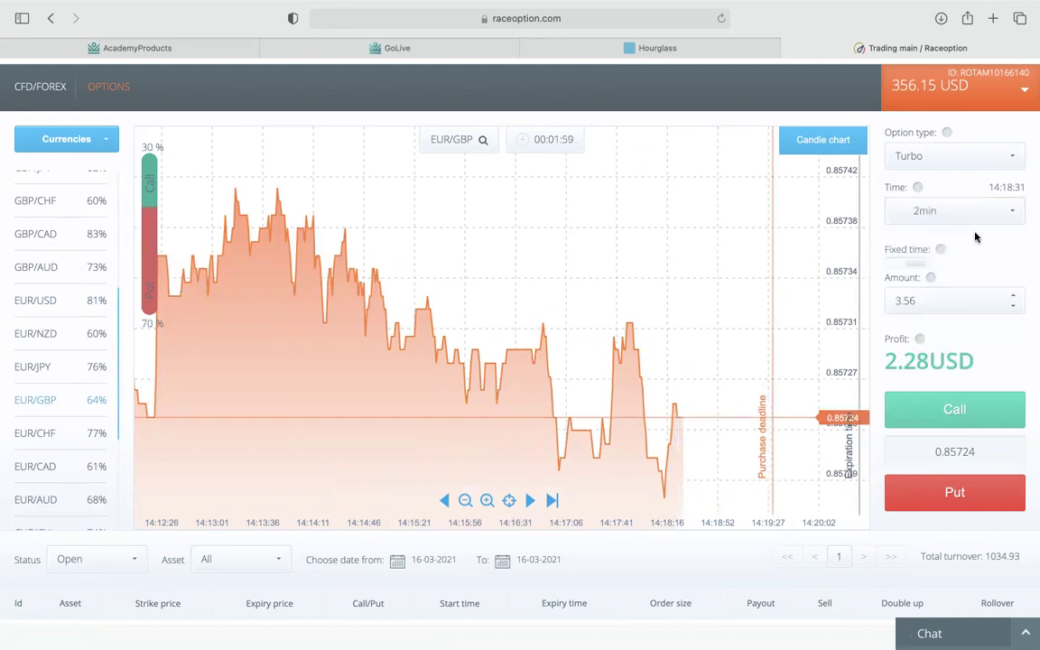
left_click(976, 217)
scroll(959, 267, "up", 2)
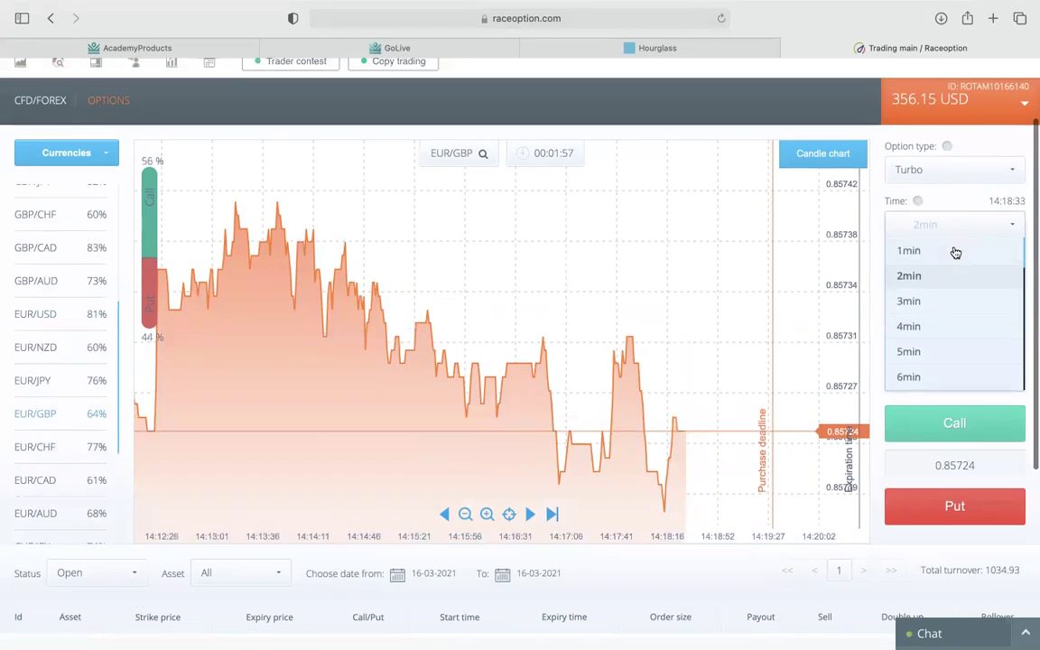
left_click(956, 252)
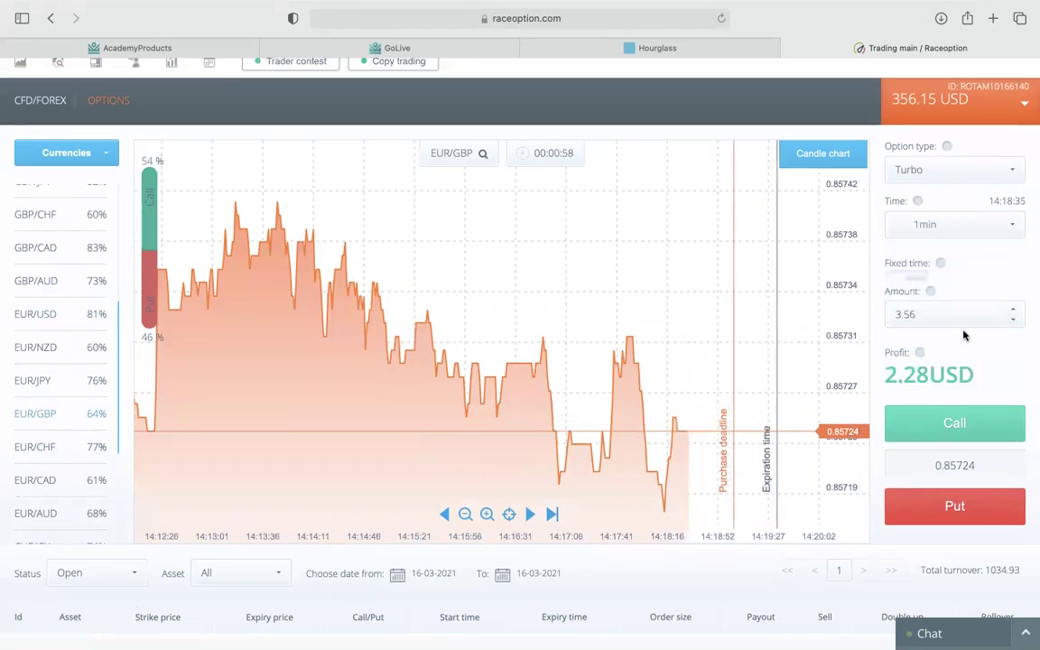
Step: Place a 3.56 Put trade and a 3.56 Call trade on EUR/GBP with the 1min expiry time
left_click(956, 418)
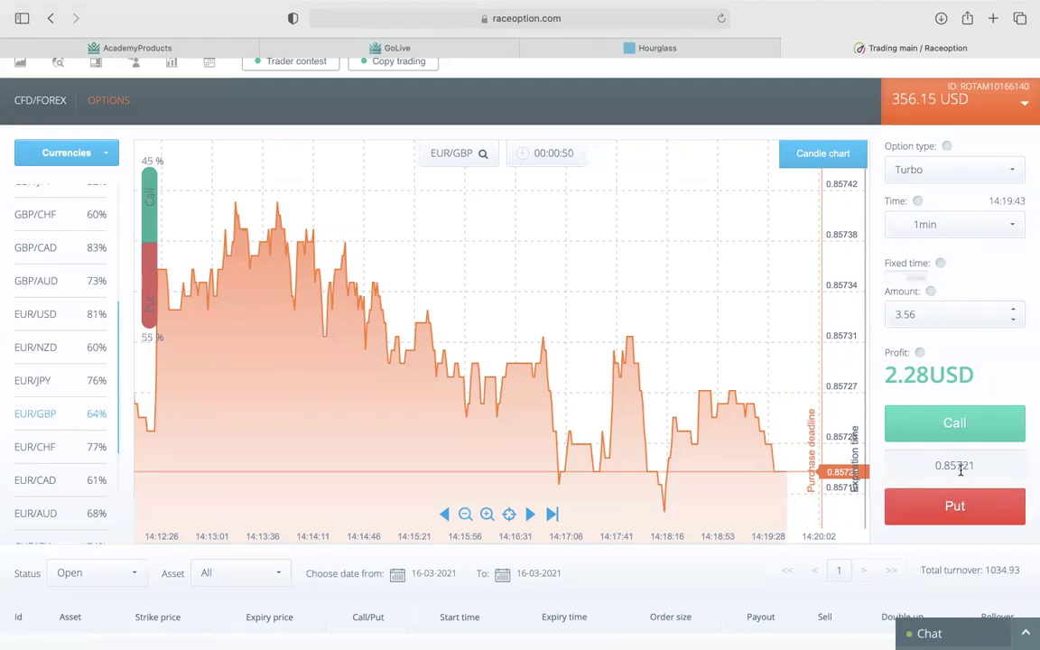
left_click(939, 501)
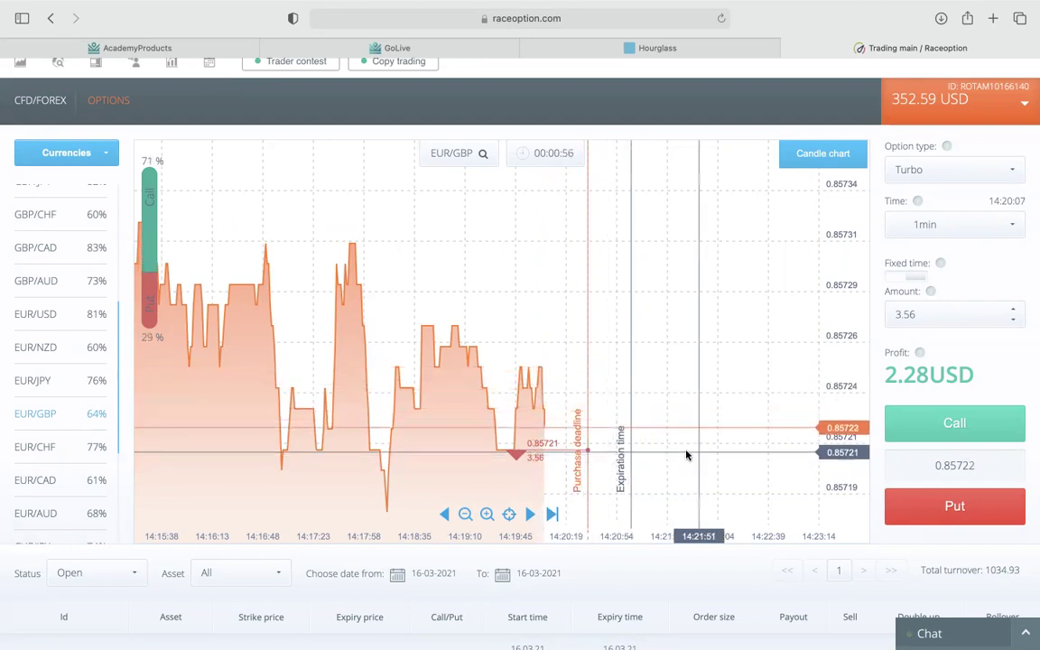
left_click(893, 425)
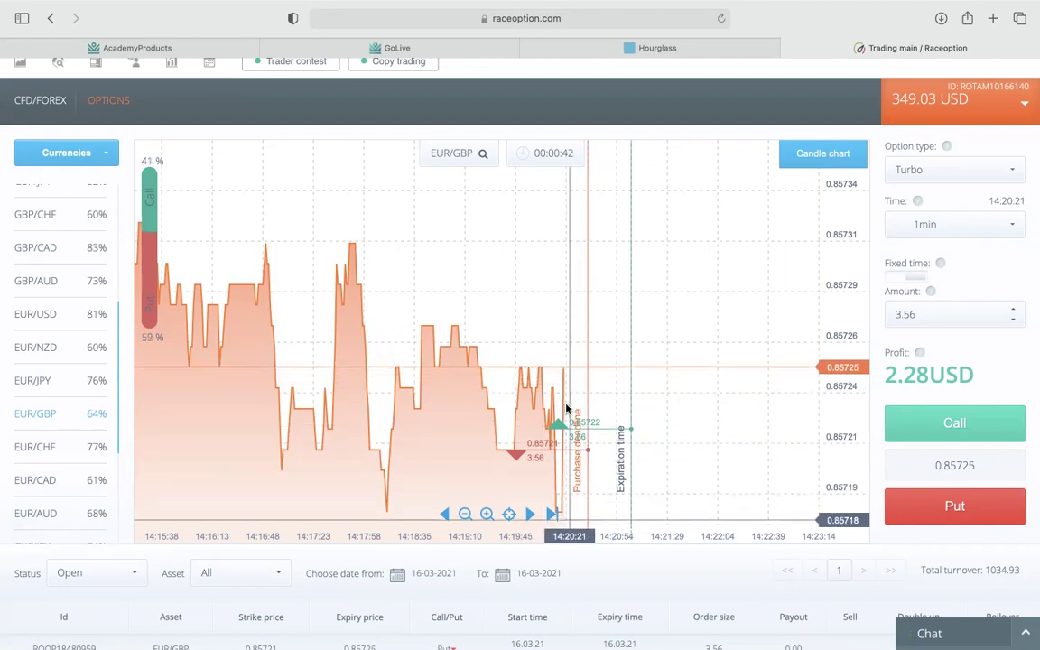
Step: Review the two open EUR/GBP trades in the table and dismiss the result pop-up on the chart
scroll(654, 412, "down", 2)
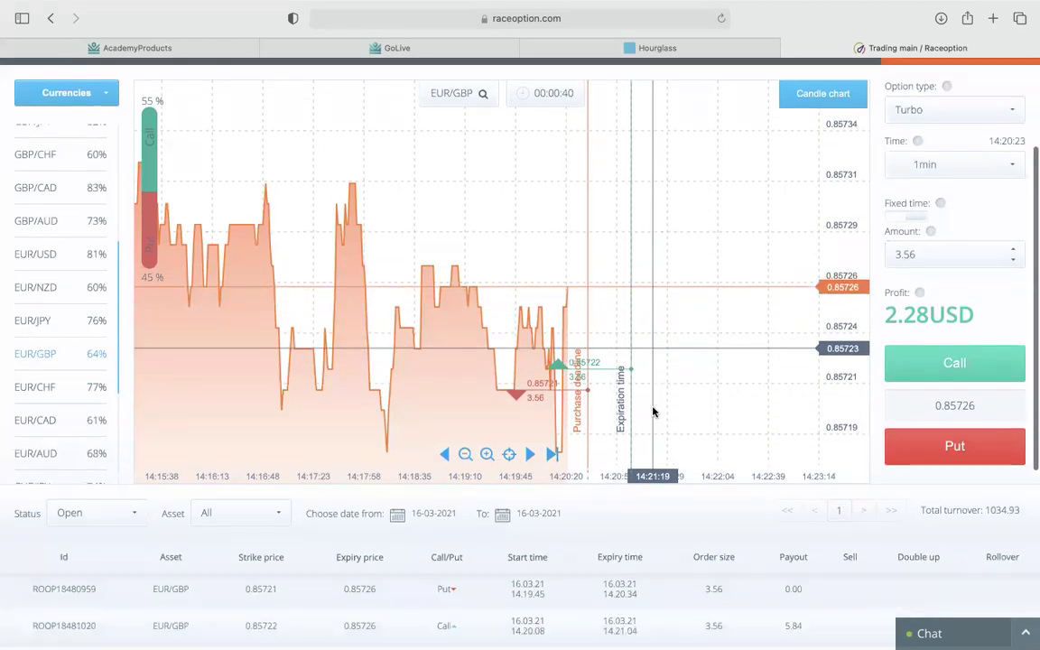
scroll(654, 411, "down", 2)
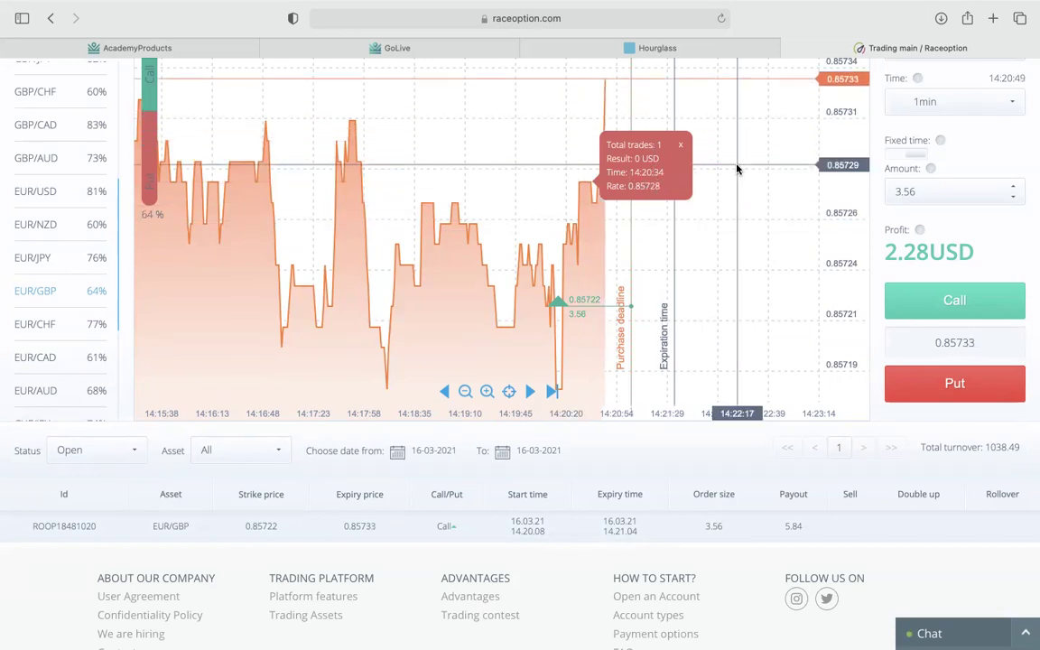
left_click(680, 145)
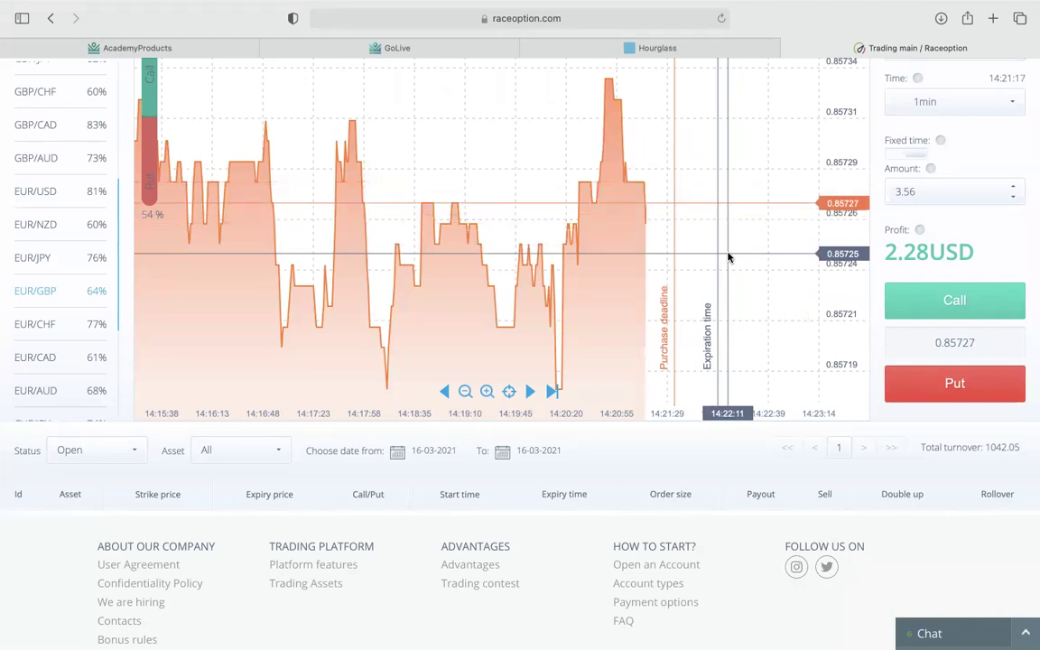
Step: Set the expiry time to 2min and place a 3.56 Call trade on EUR/GBP
scroll(731, 258, "up", 1)
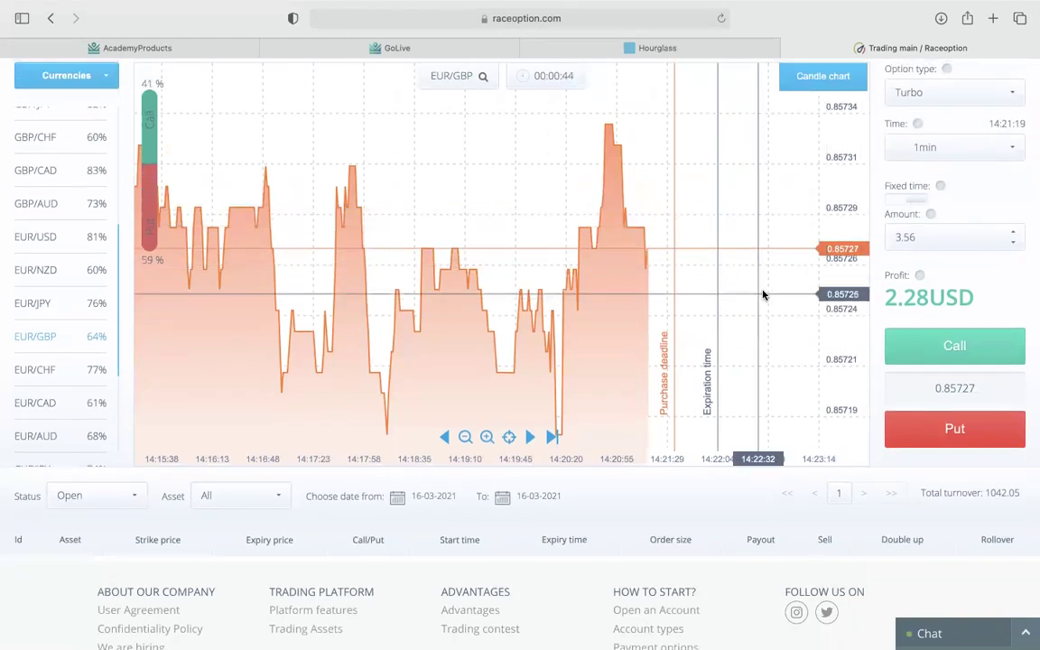
left_click(925, 148)
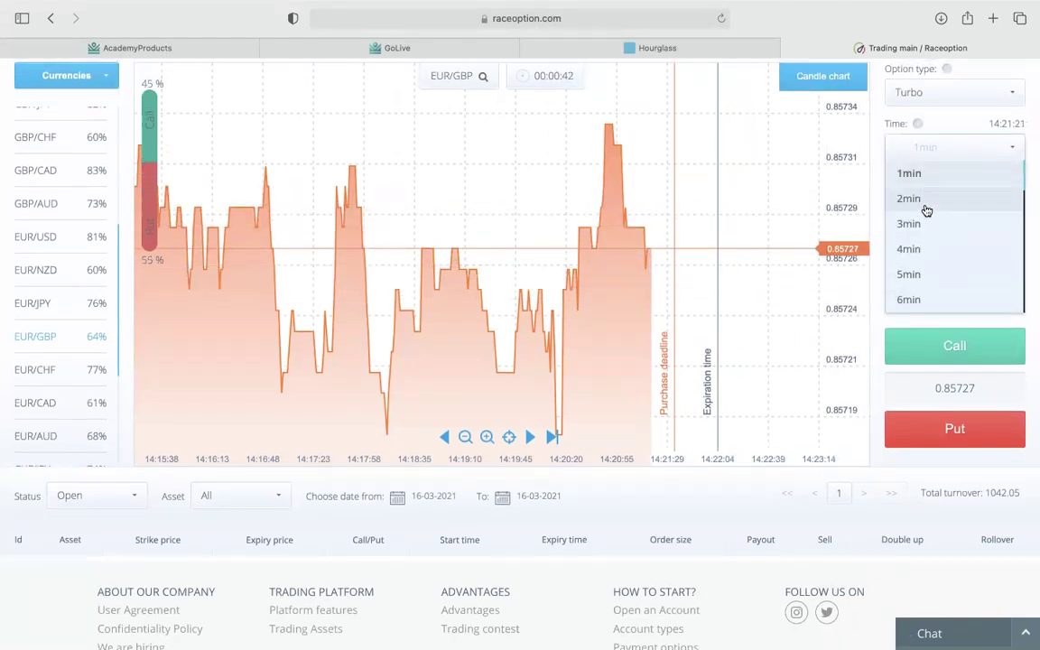
left_click(921, 199)
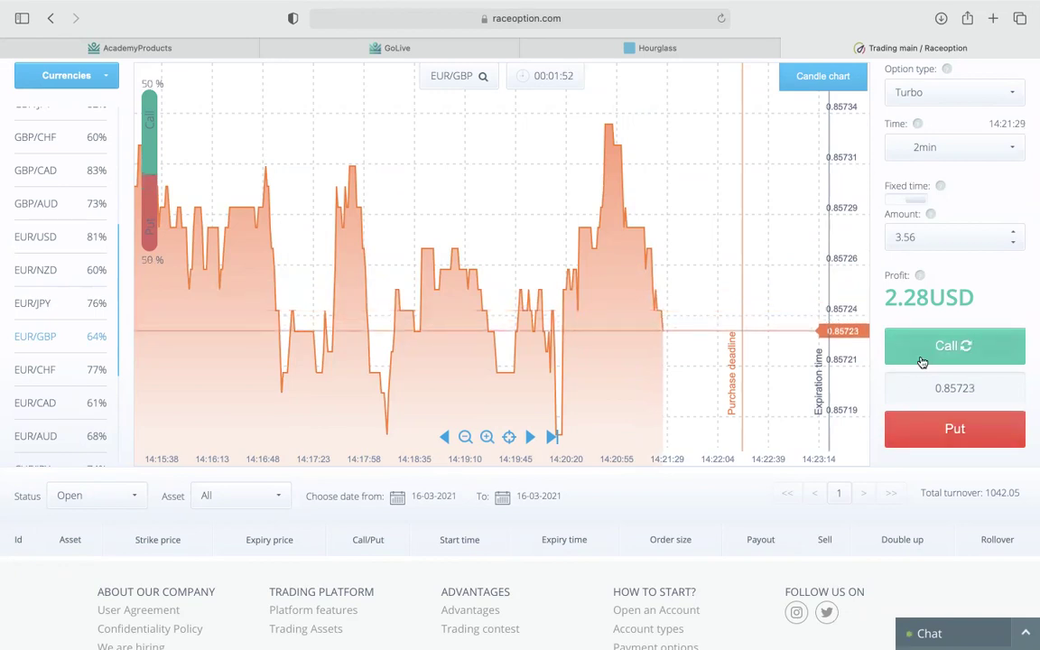
Step: Shift the EUR/GBP chart forward in time and roll over the open Call trade
scroll(803, 452, "down", 2)
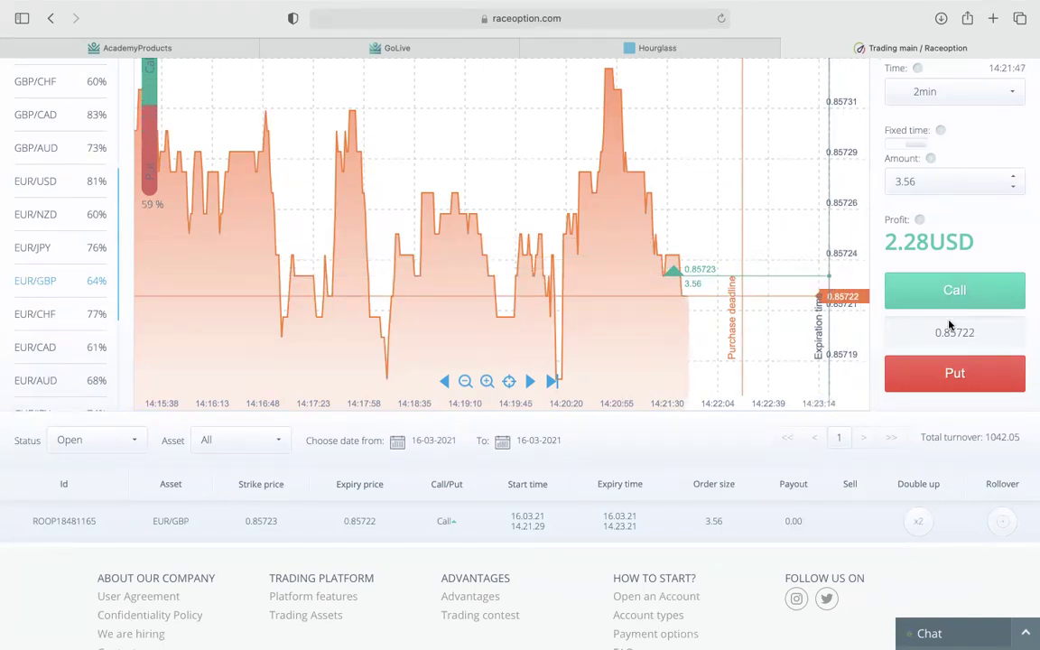
left_click(530, 381)
left_click(530, 381)
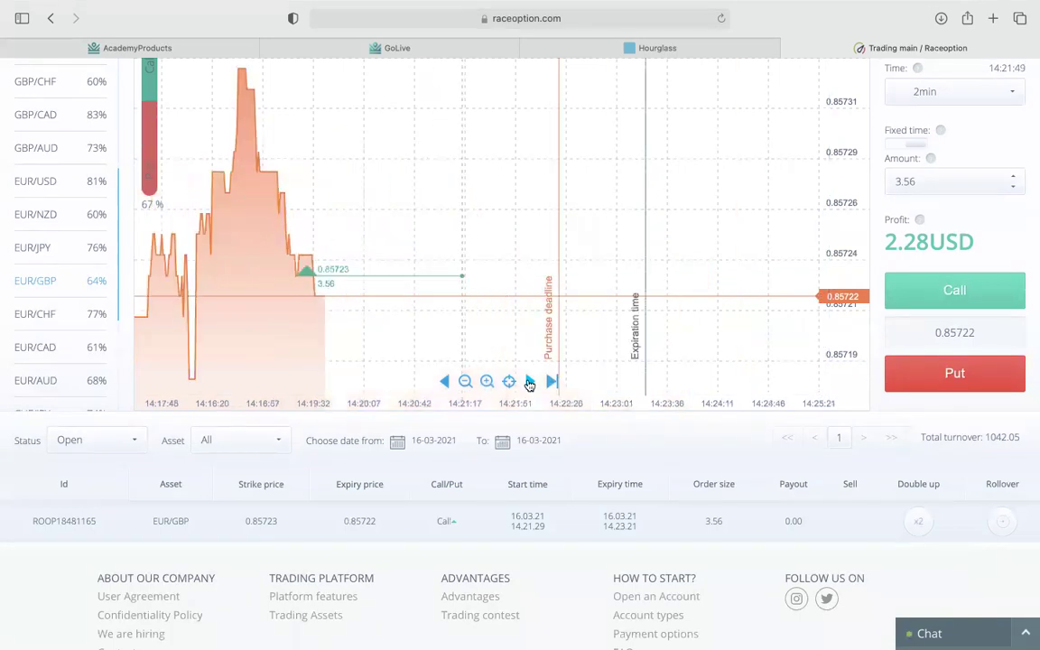
left_click(1006, 525)
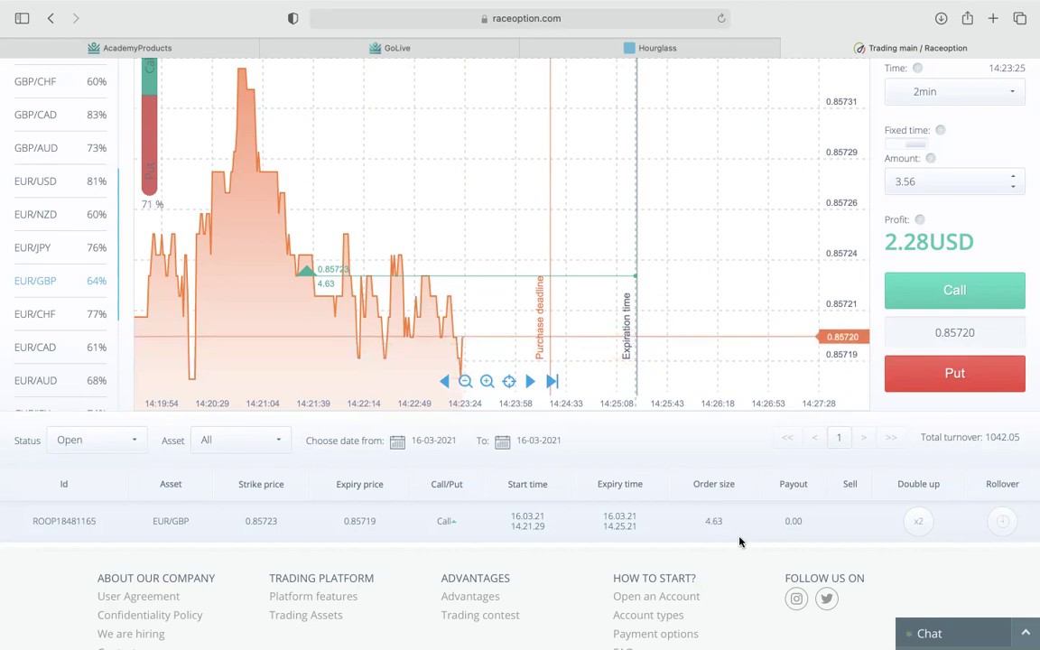
Step: Enable Fixed time and place a 3.56 Put trade on EUR/GBP with the 2min expiry time
scroll(792, 456, "up", 2)
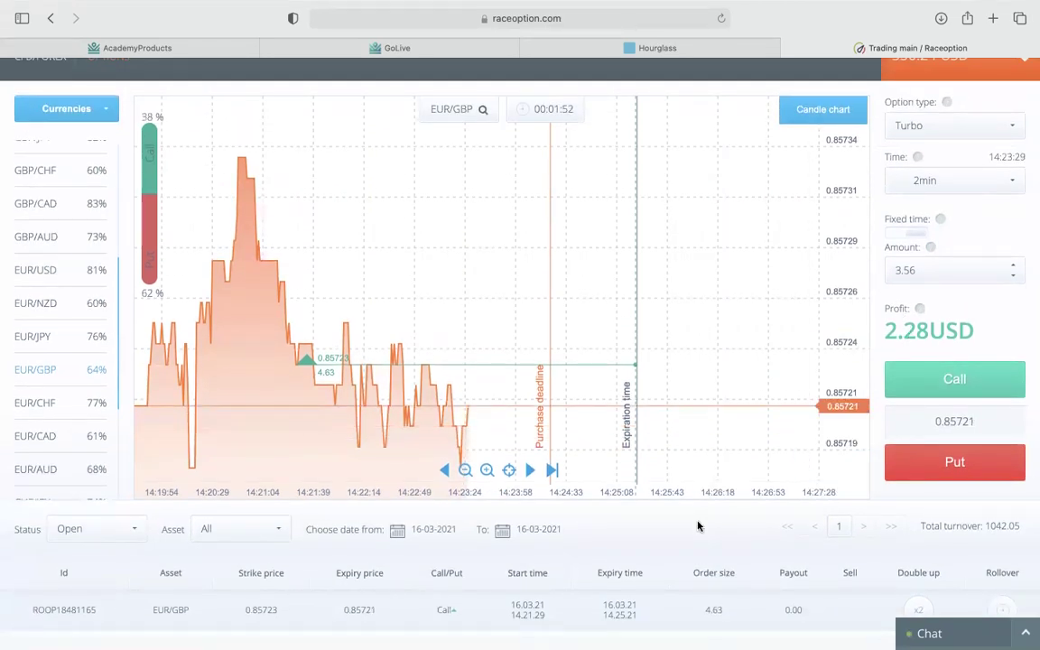
scroll(698, 526, "down", 2)
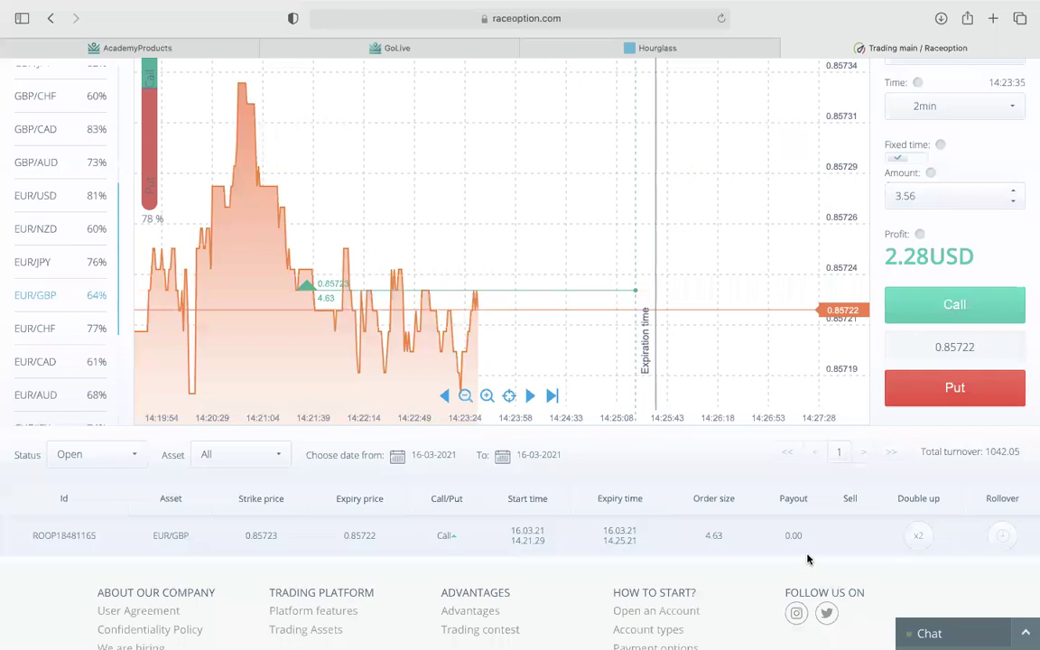
left_click(910, 396)
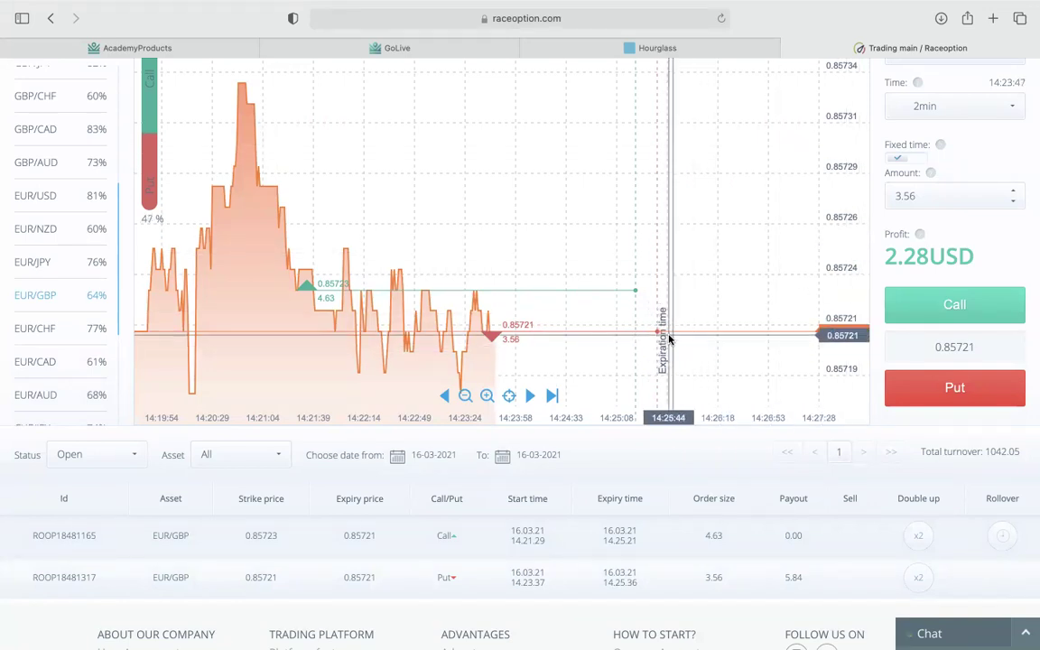
Step: Turn off the Fixed time option for new trades
scroll(670, 340, "up", 4)
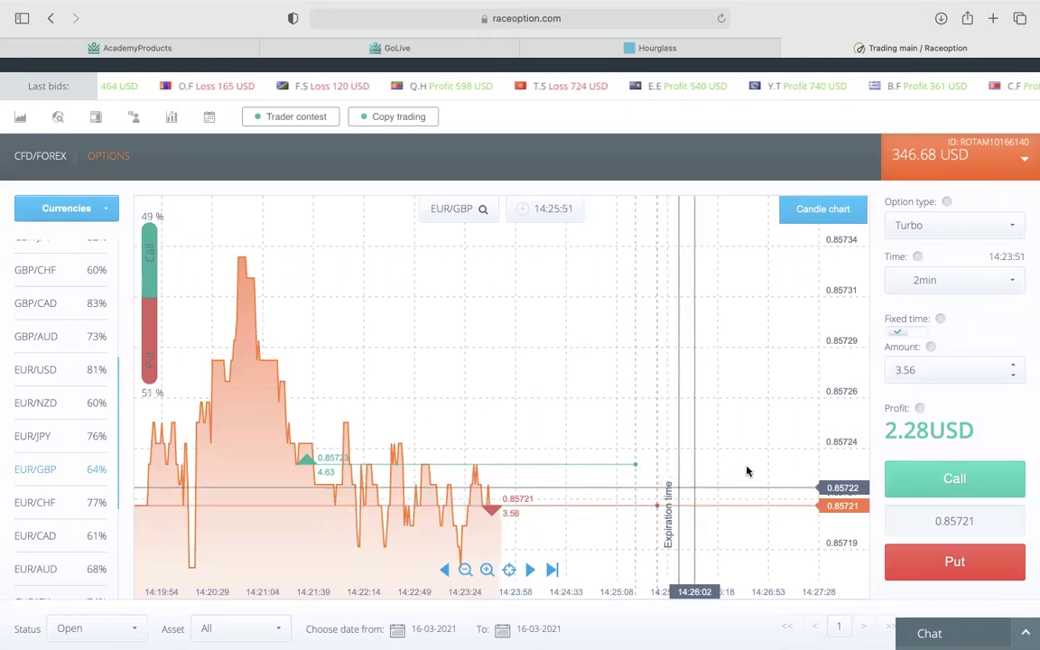
left_click(899, 334)
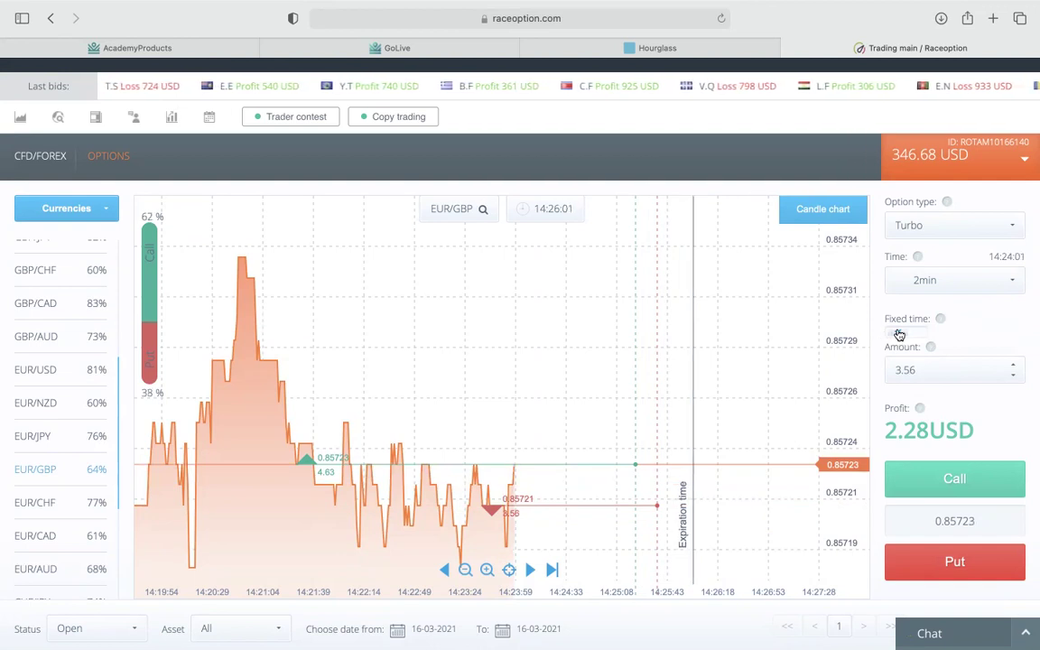
left_click(900, 336)
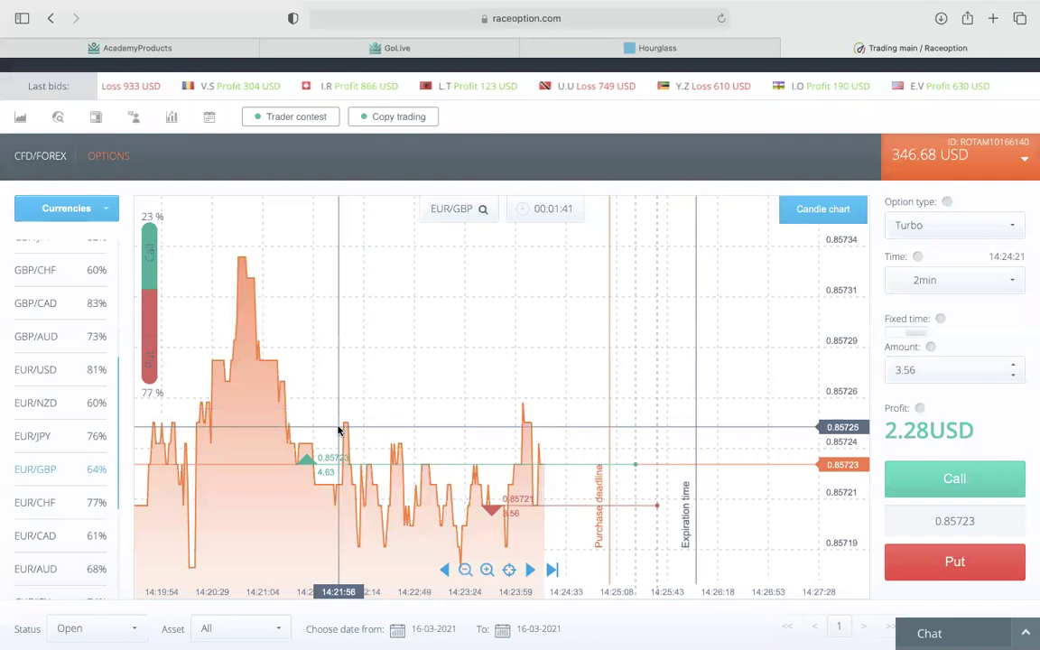
Step: Switch to Hourglass and open the EURUSD CALL alert with entry 1.19046 on the chart
left_click(677, 48)
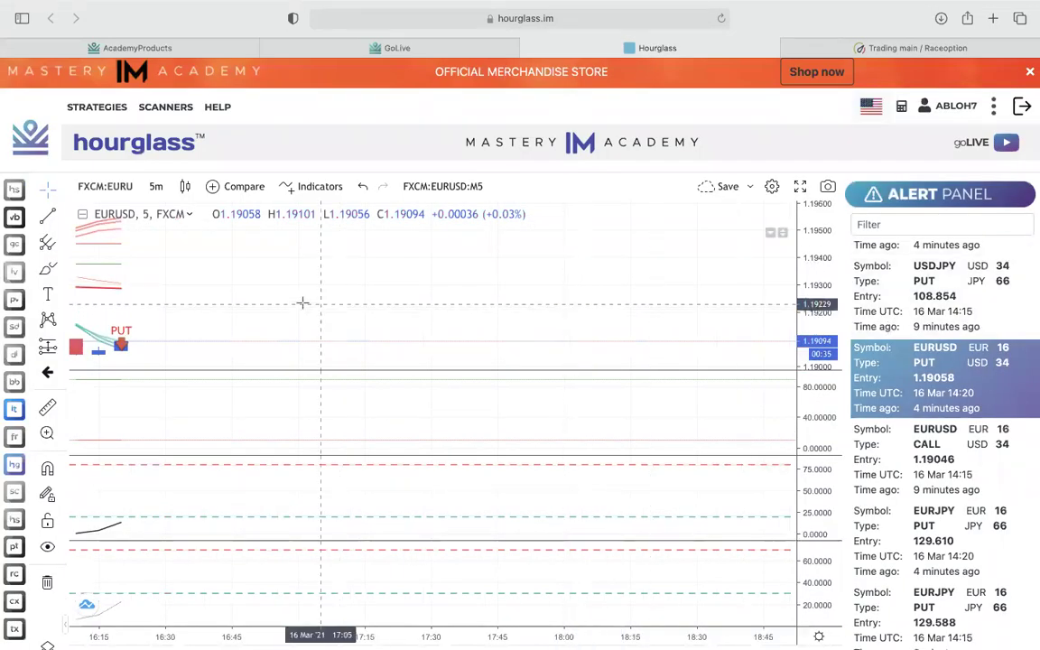
scroll(935, 353, "down", 3)
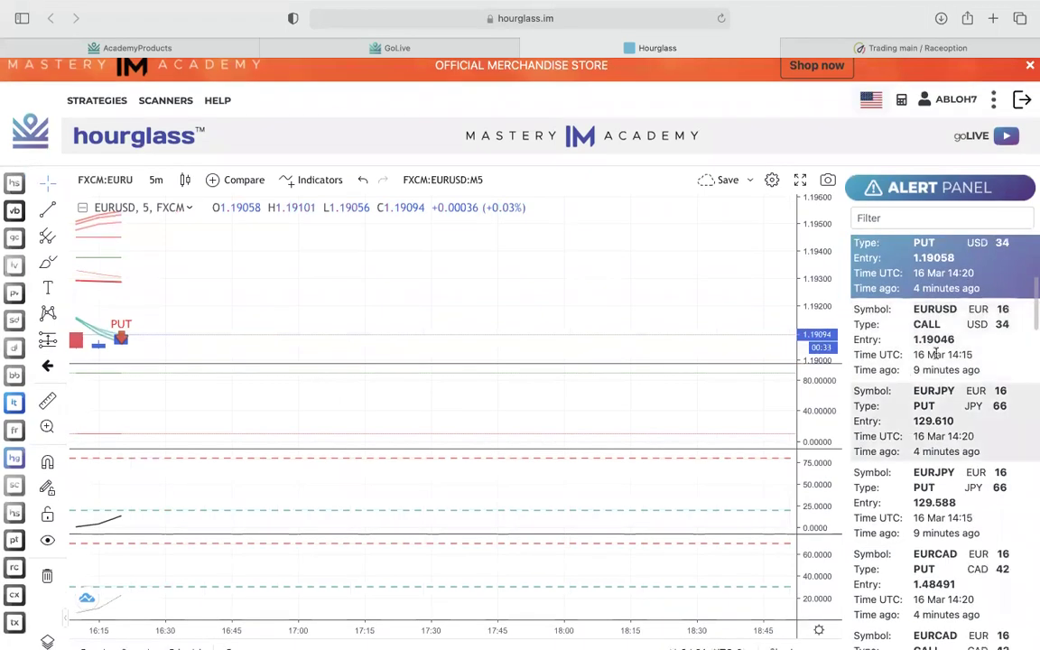
left_click(934, 311)
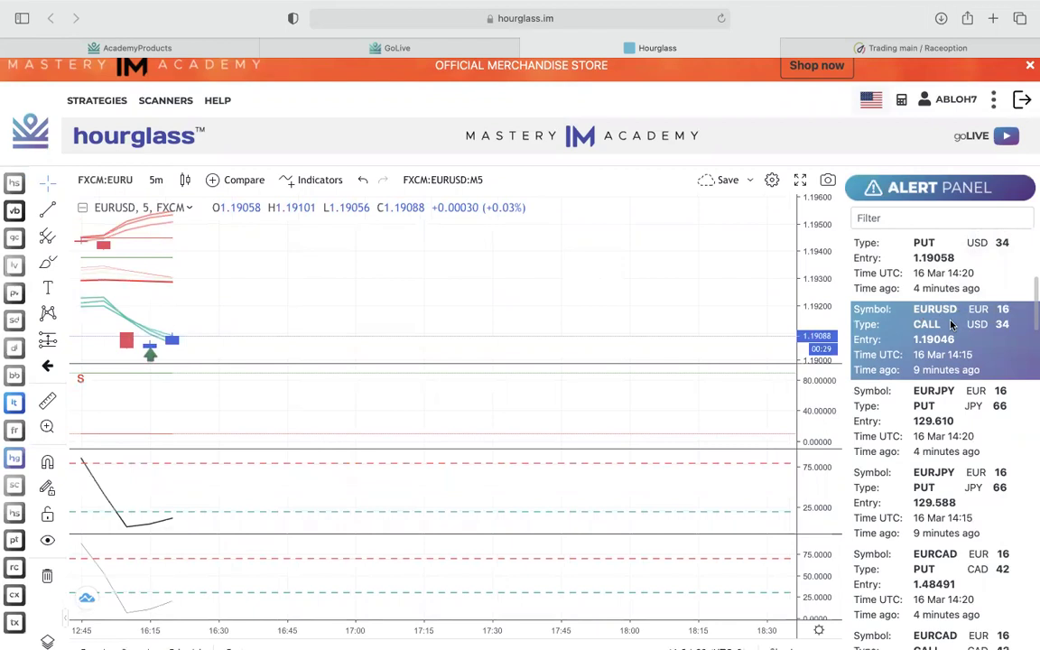
Step: Switch to Raceoption, select the EUR/USD pair, and compare it with the EURUSD alert in Hourglass
left_click(834, 42)
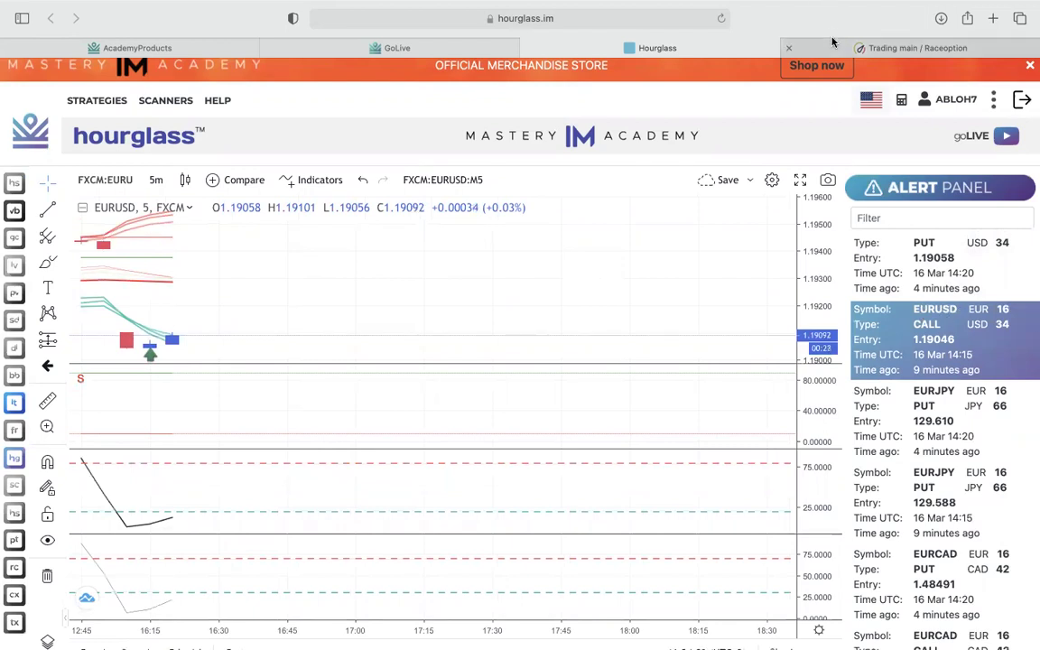
scroll(72, 430, "down", 2)
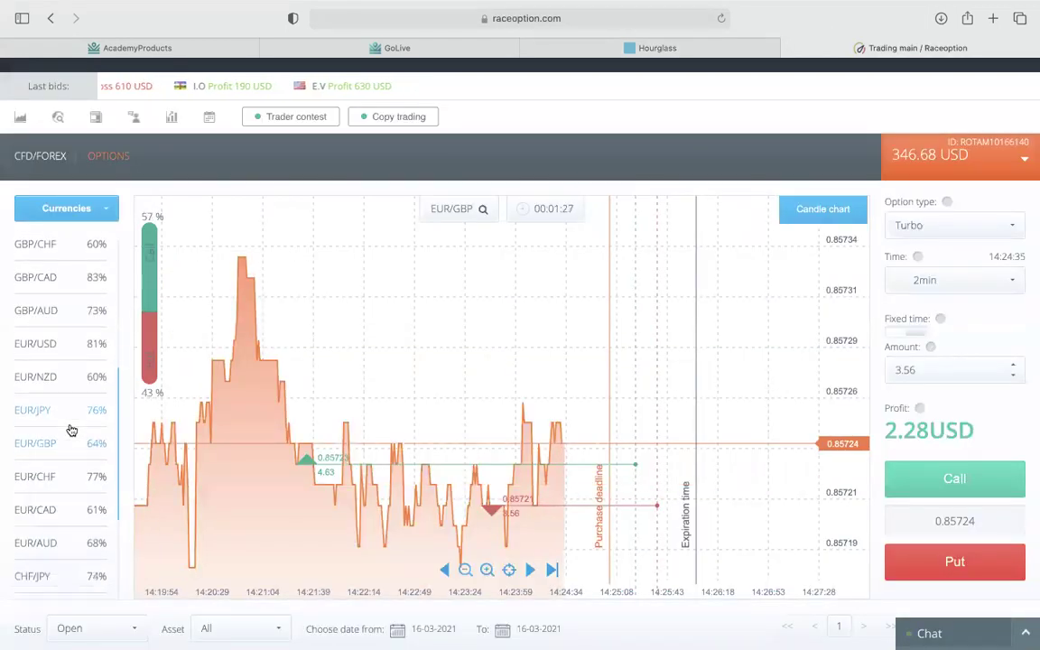
left_click(47, 309)
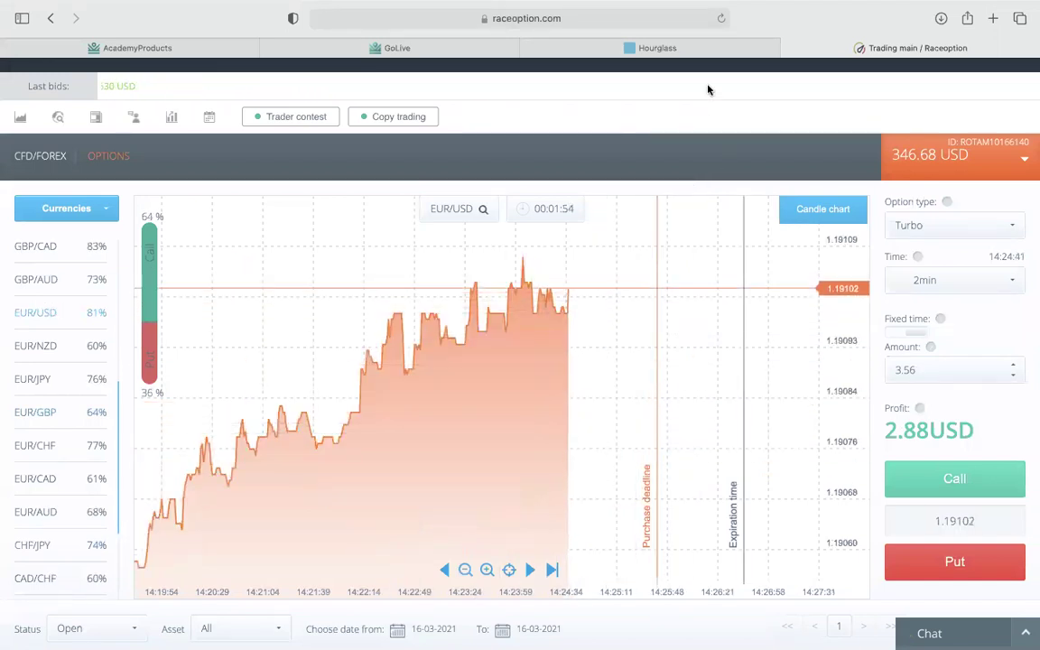
left_click(710, 47)
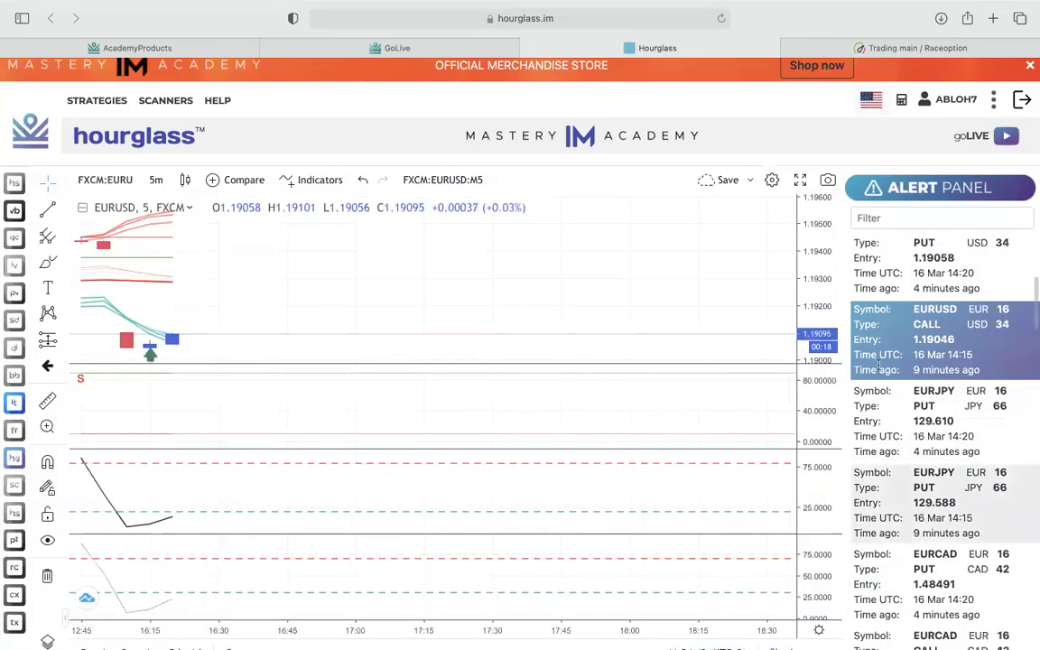
left_click(813, 46)
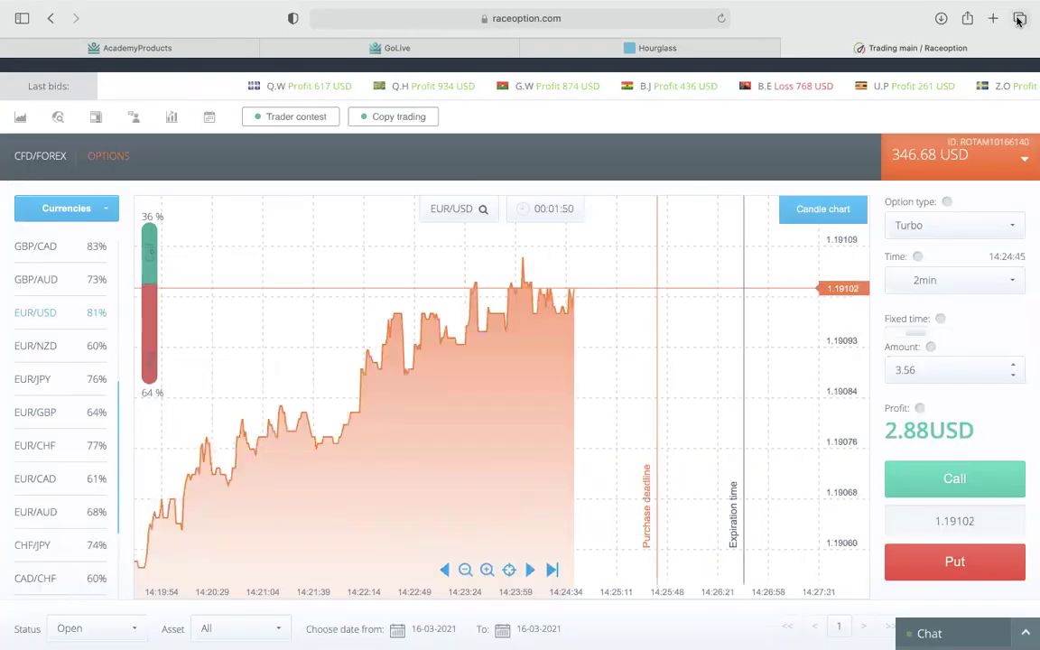
Step: Open compounddaily.org in a new browser tab and go to its Compound Daily Interest Calculator
key("super+t")
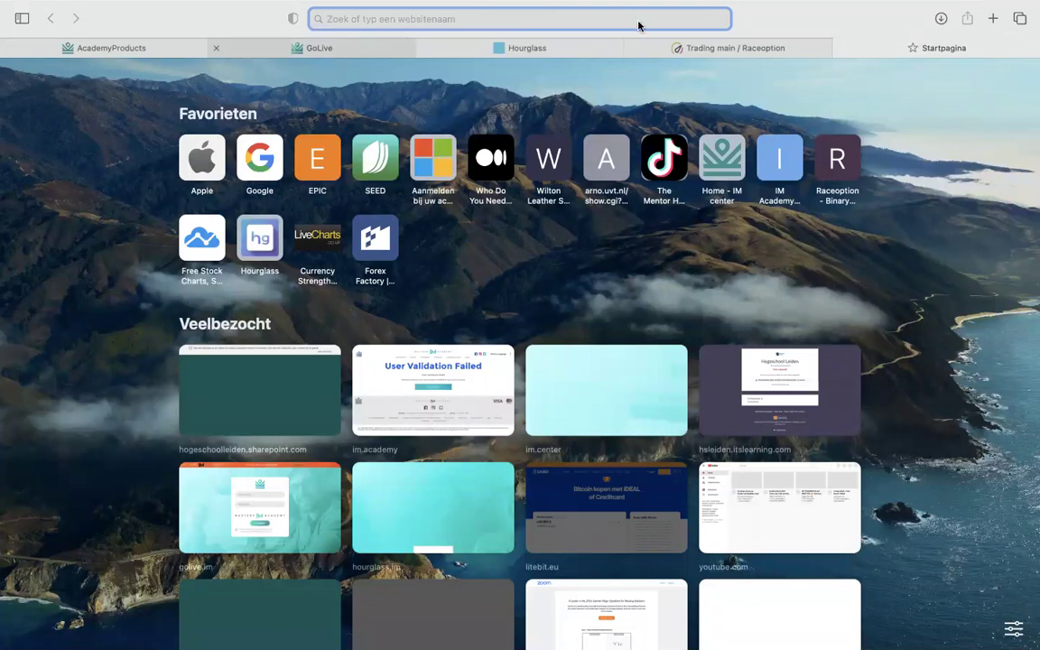
type("c")
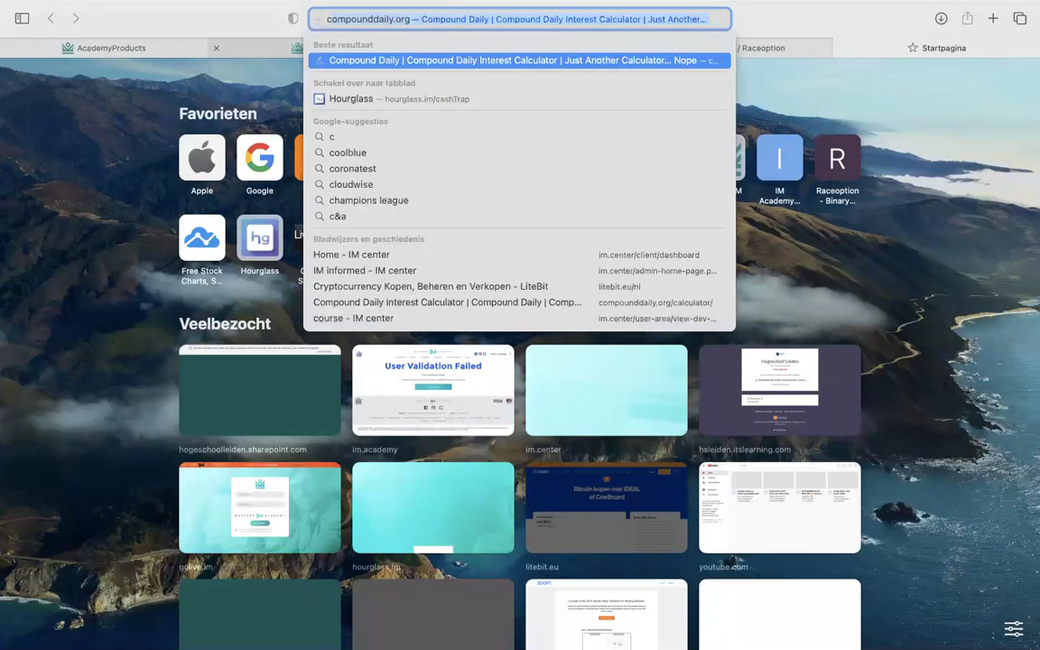
type("ompound")
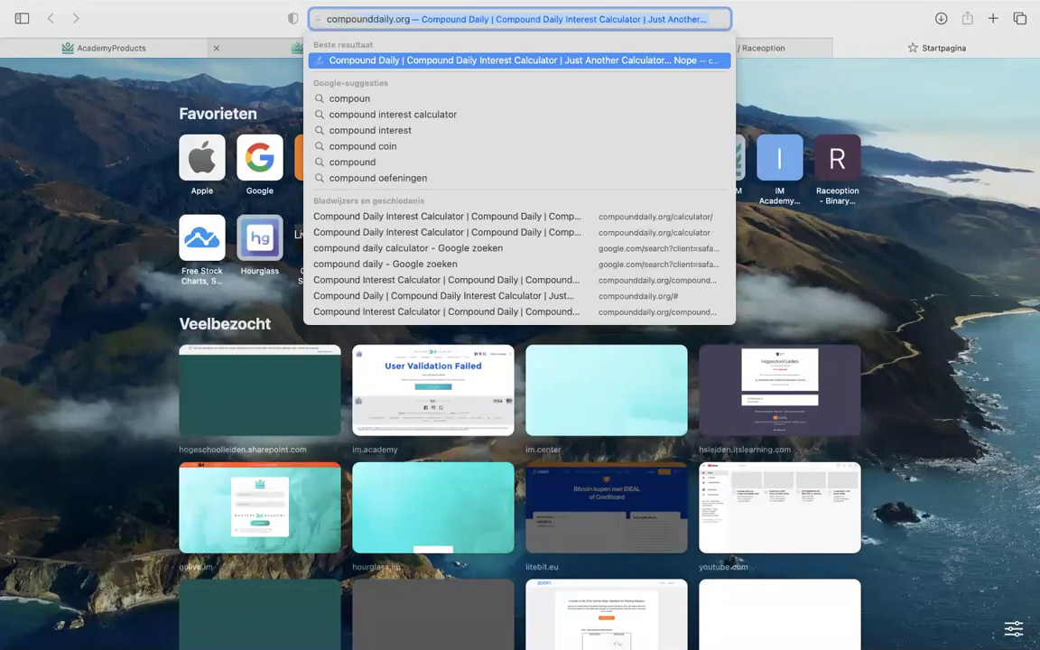
key("Return")
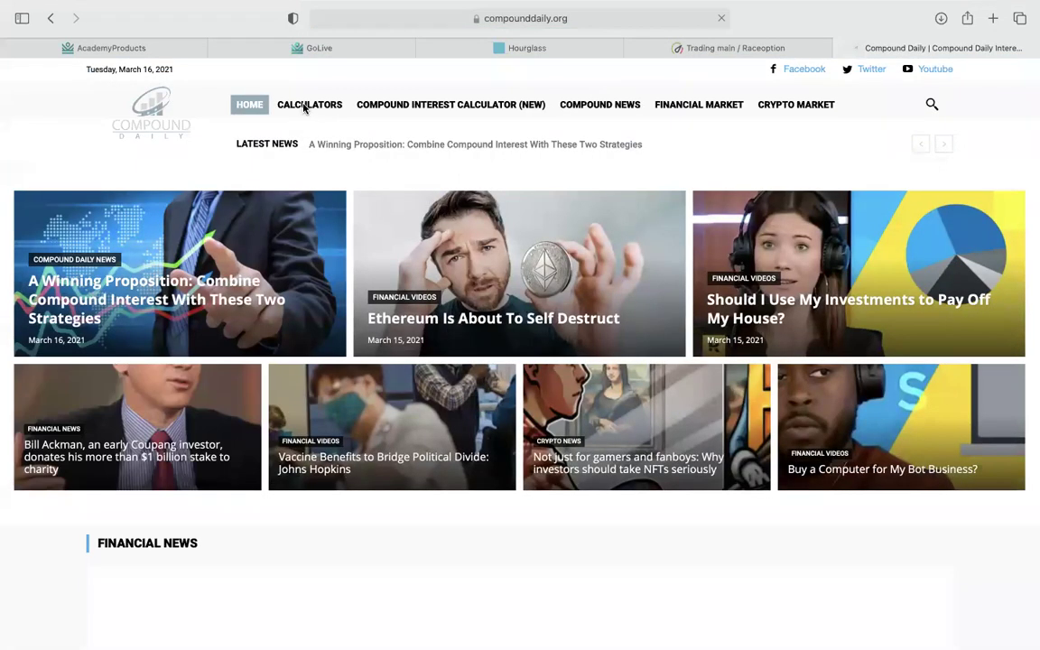
mouse_move(324, 107)
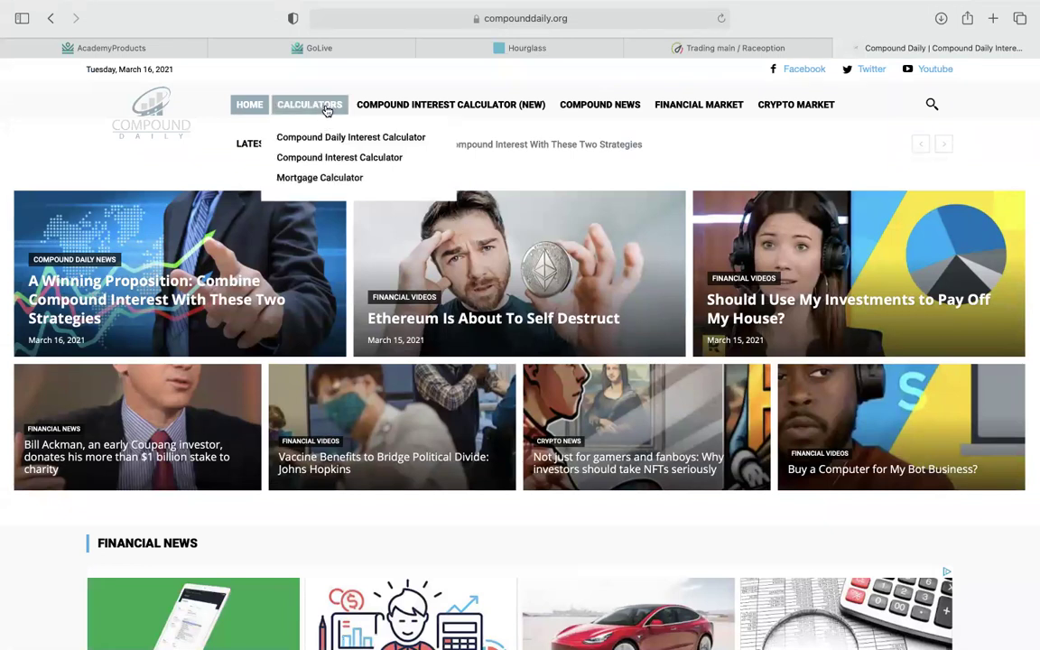
left_click(326, 138)
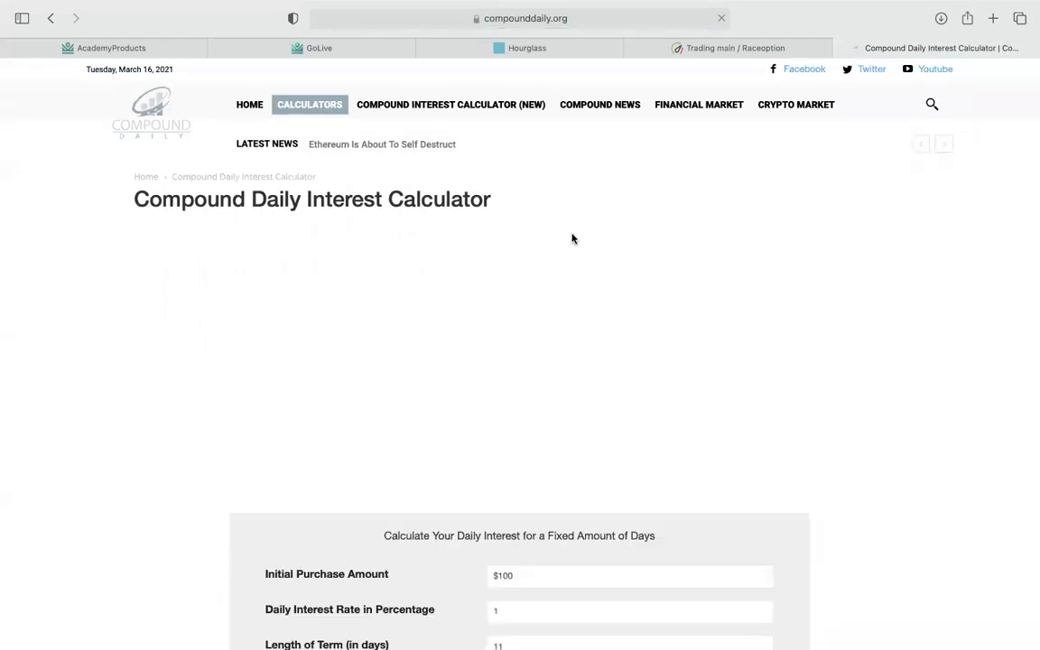
right_click(609, 20)
left_click(636, 29)
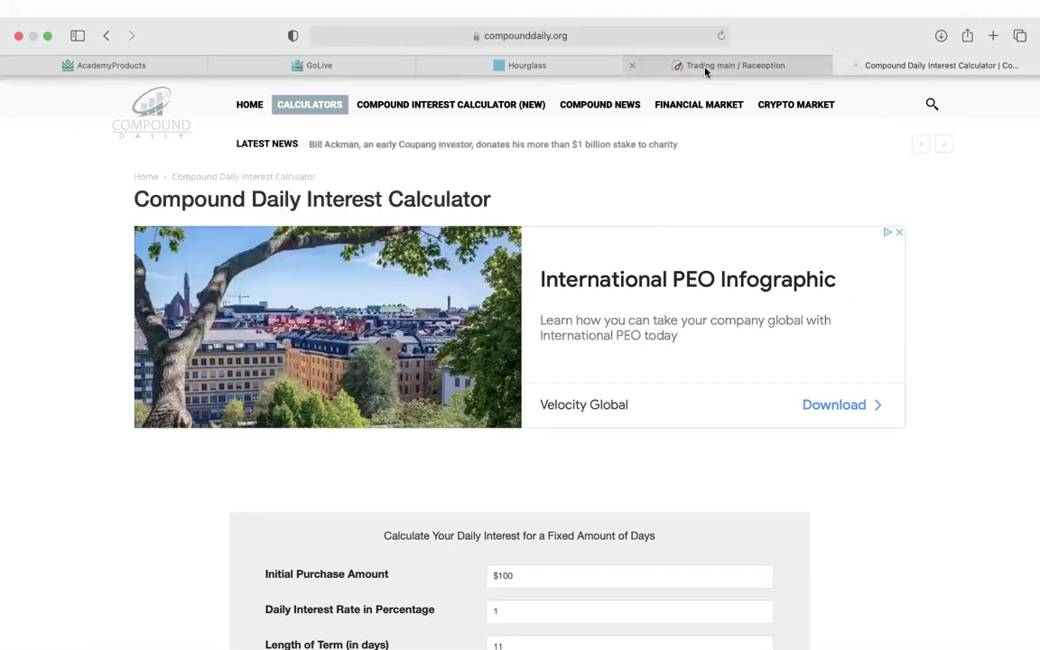
mouse_move(699, 104)
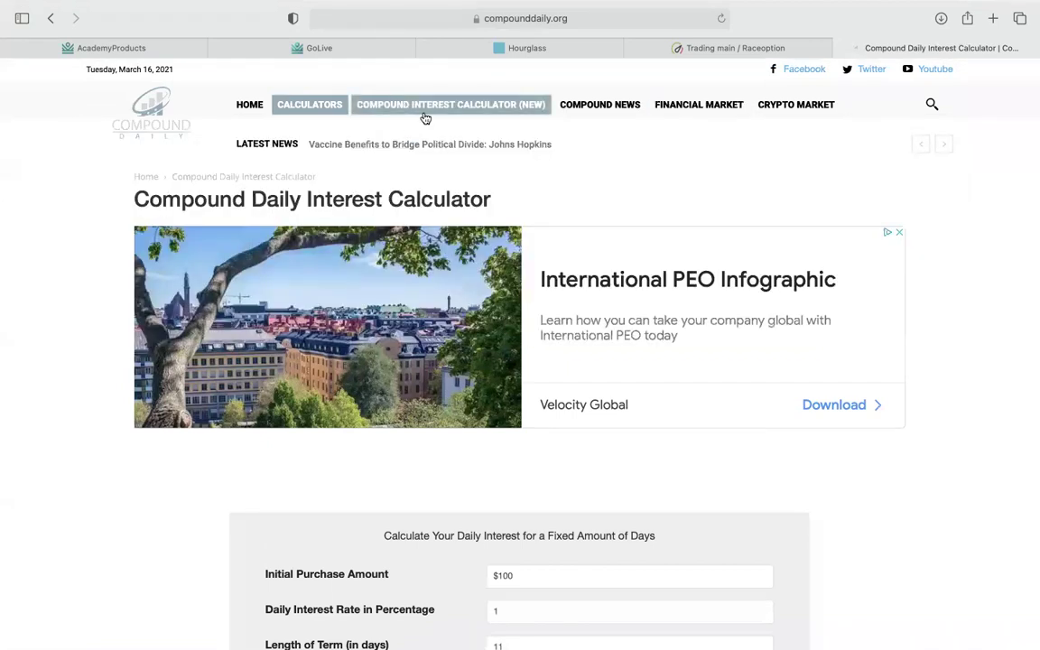
Step: Check the account balance in Raceoption and set the calculator's Initial Purchase Amount to $354
scroll(570, 397, "down", 5)
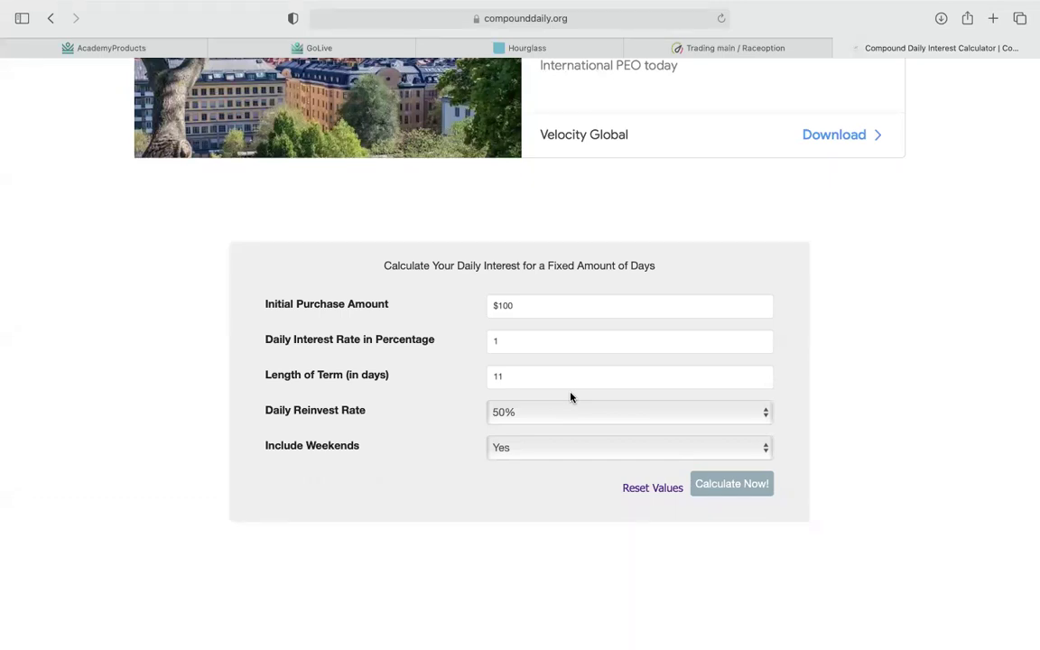
left_click(520, 307)
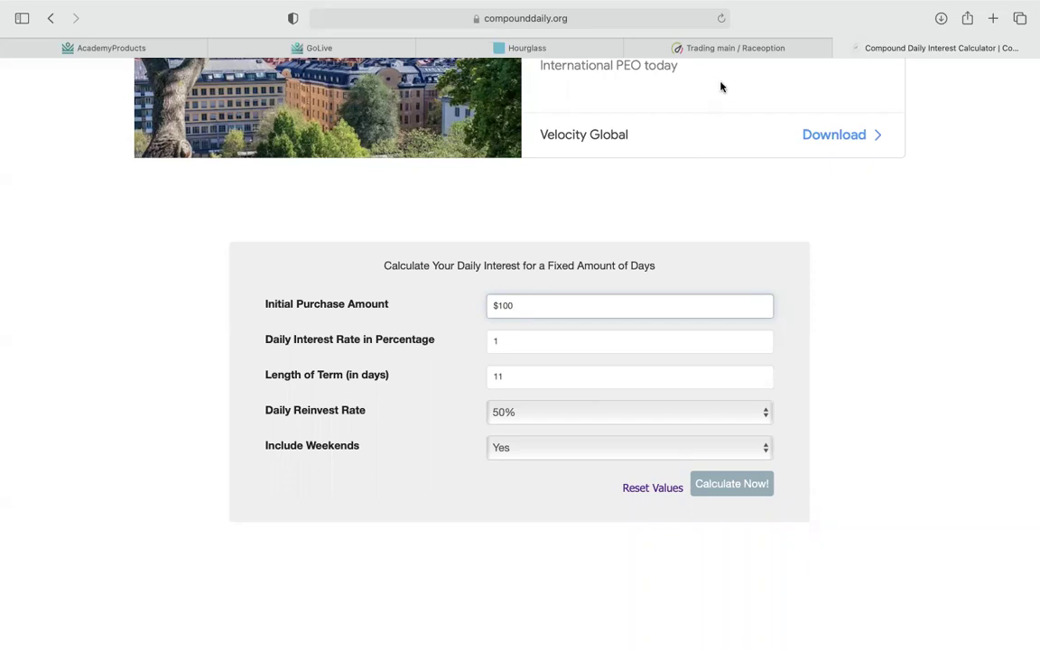
left_click(731, 49)
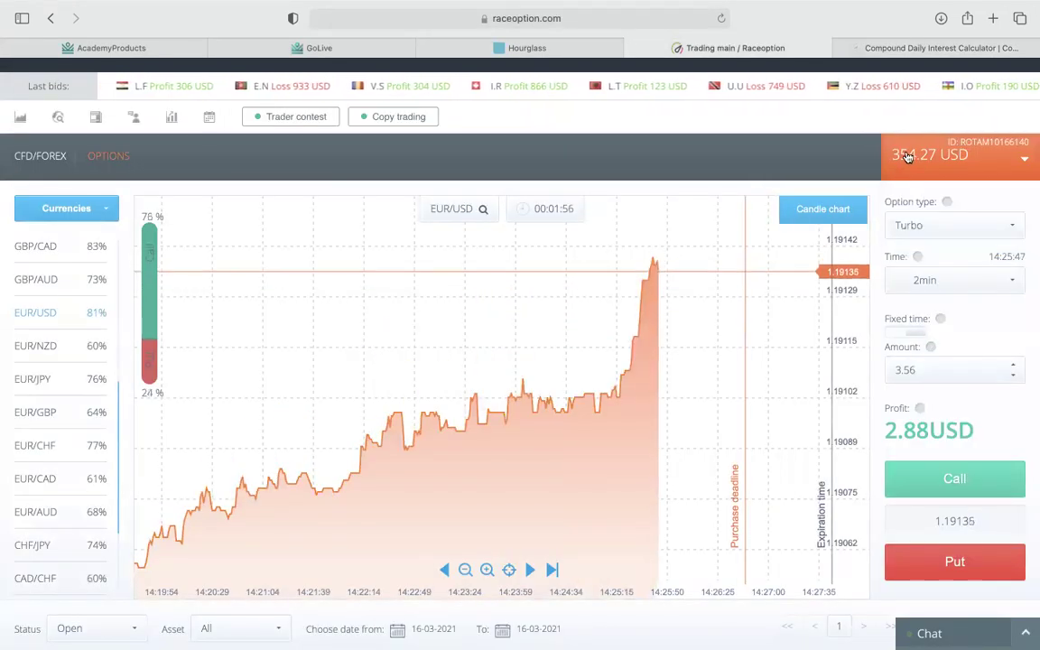
left_click(939, 48)
key("BackSpace")
type("54")
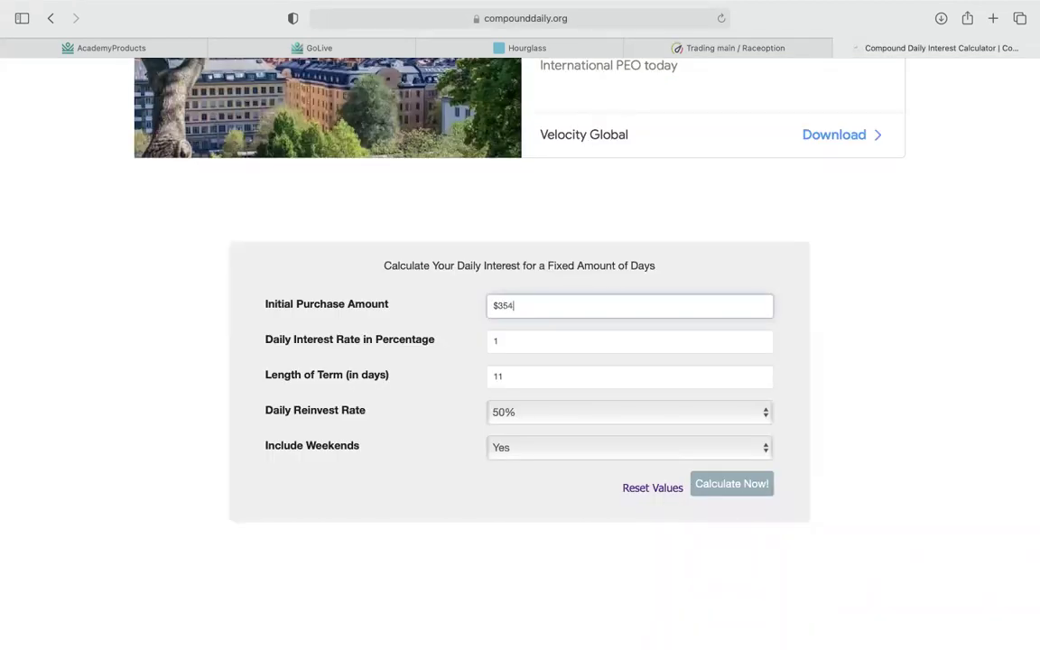
Step: Set the Daily Interest Rate in Percentage to 8 and the Length of Term to 90 days
left_click(545, 341)
double_click(544, 341)
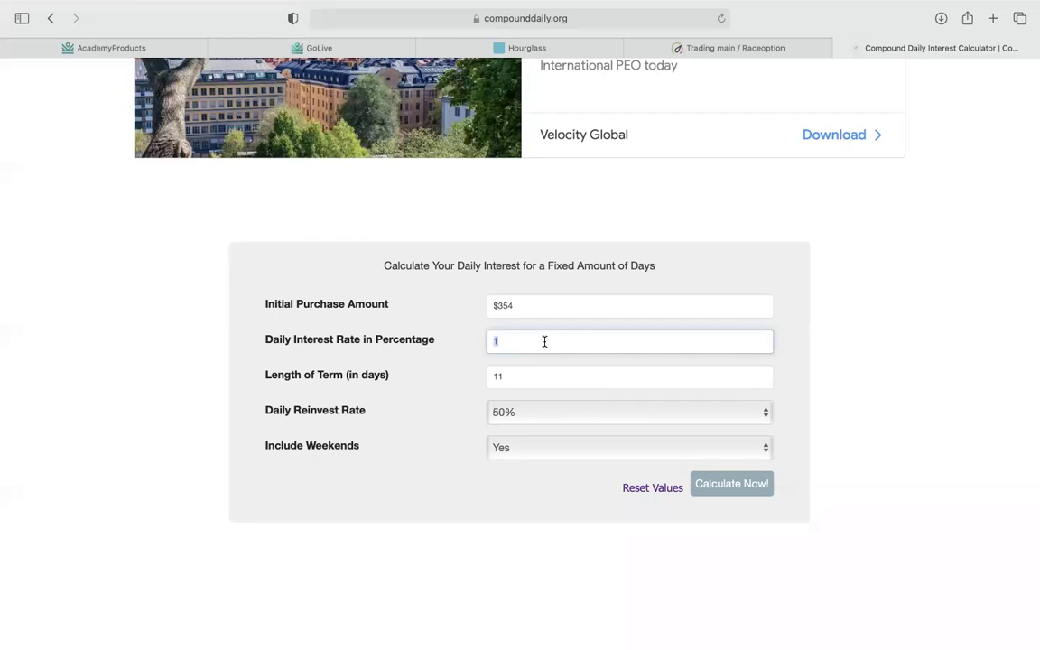
type("8")
left_click(455, 363)
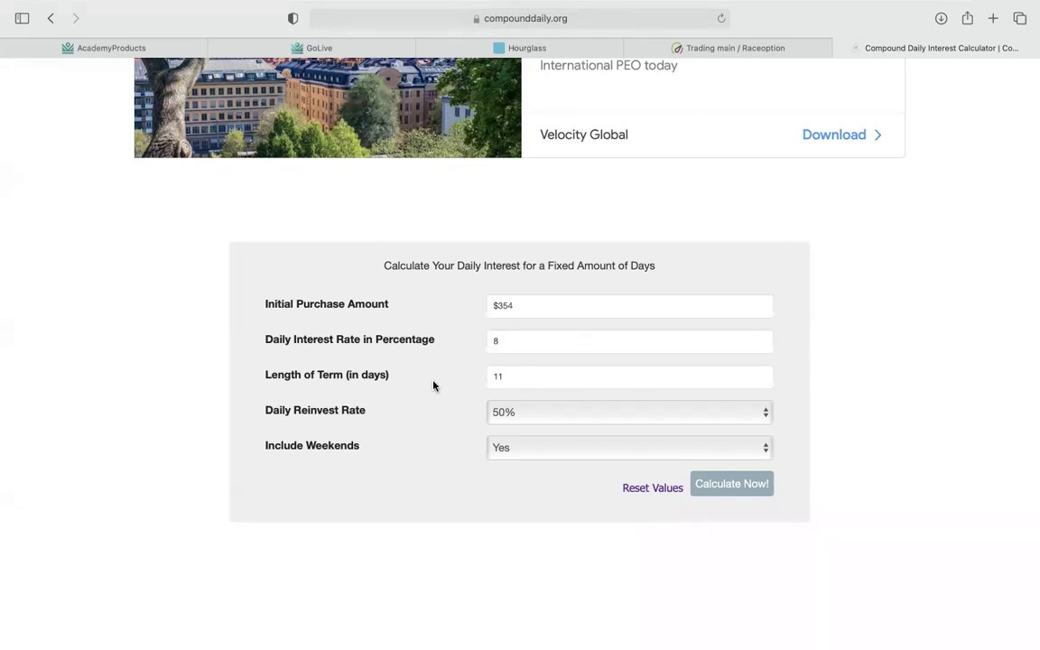
double_click(500, 375)
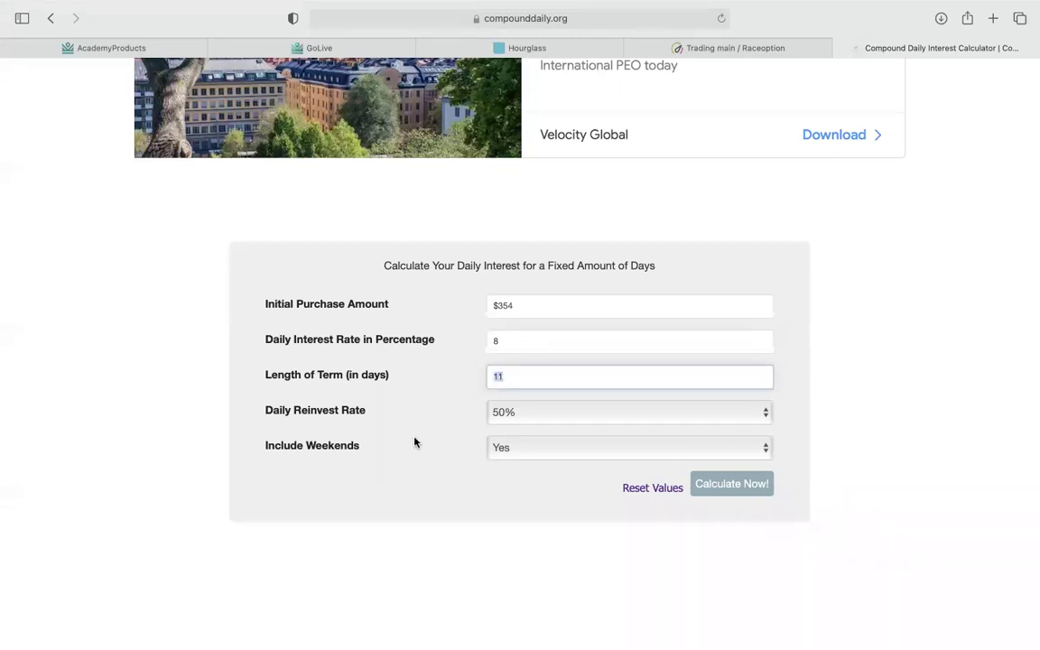
type("90")
left_click(512, 506)
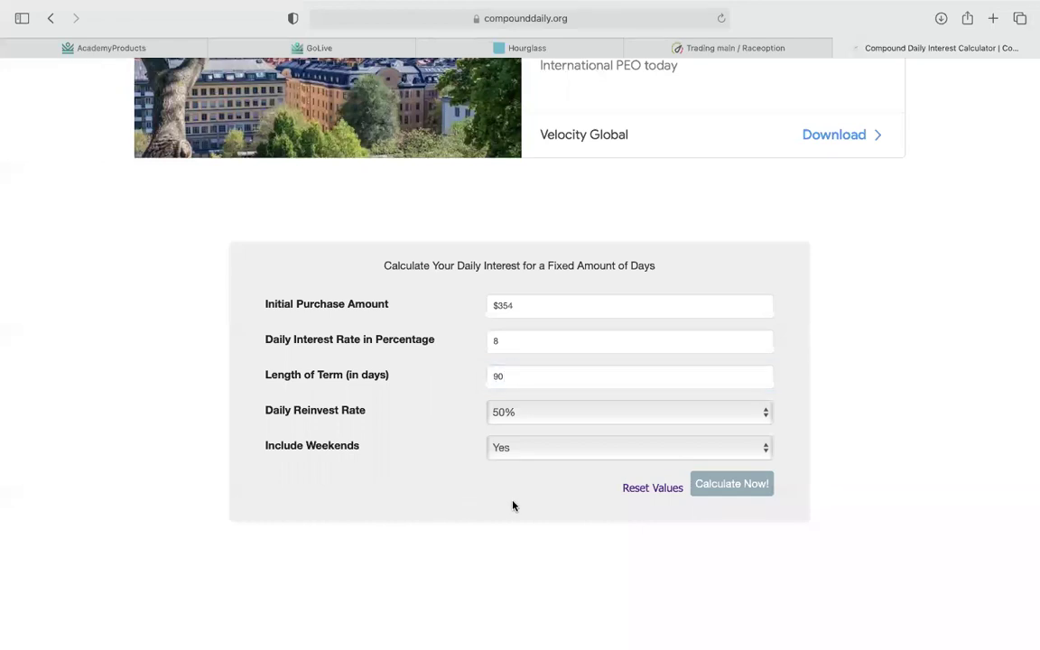
Step: Set the Daily Reinvest Rate to 100% and Include Weekends to No
left_click(553, 415)
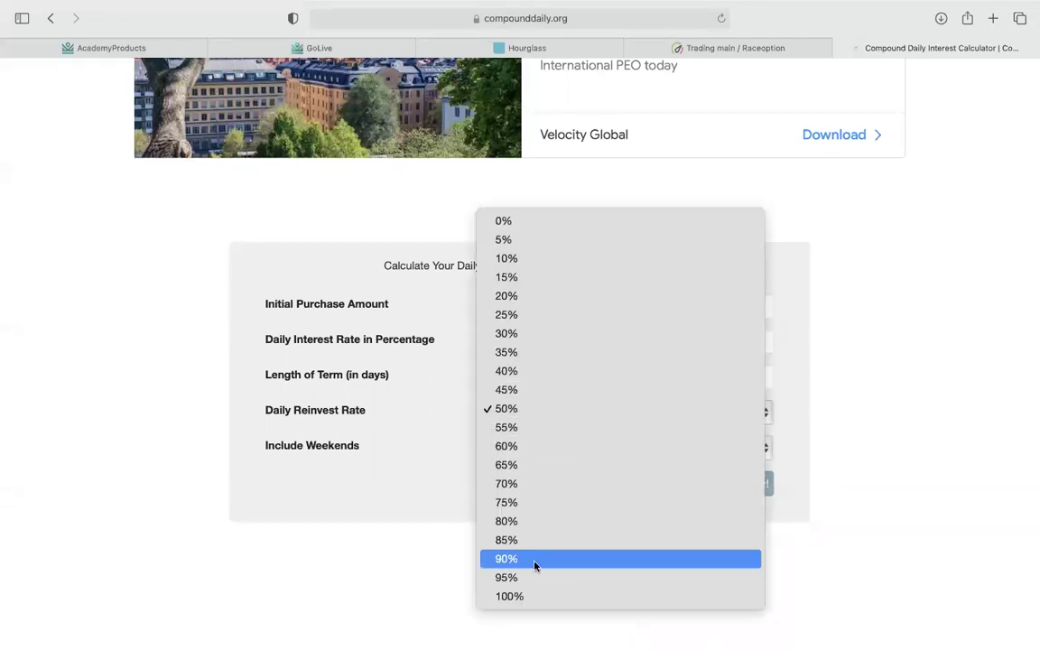
left_click(529, 600)
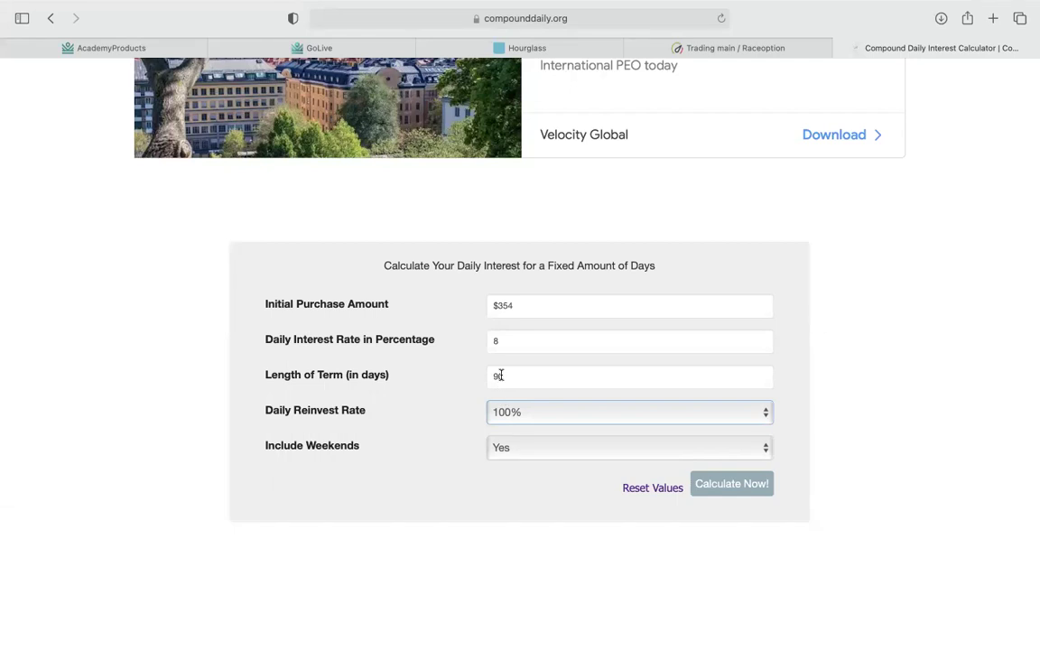
left_click(534, 455)
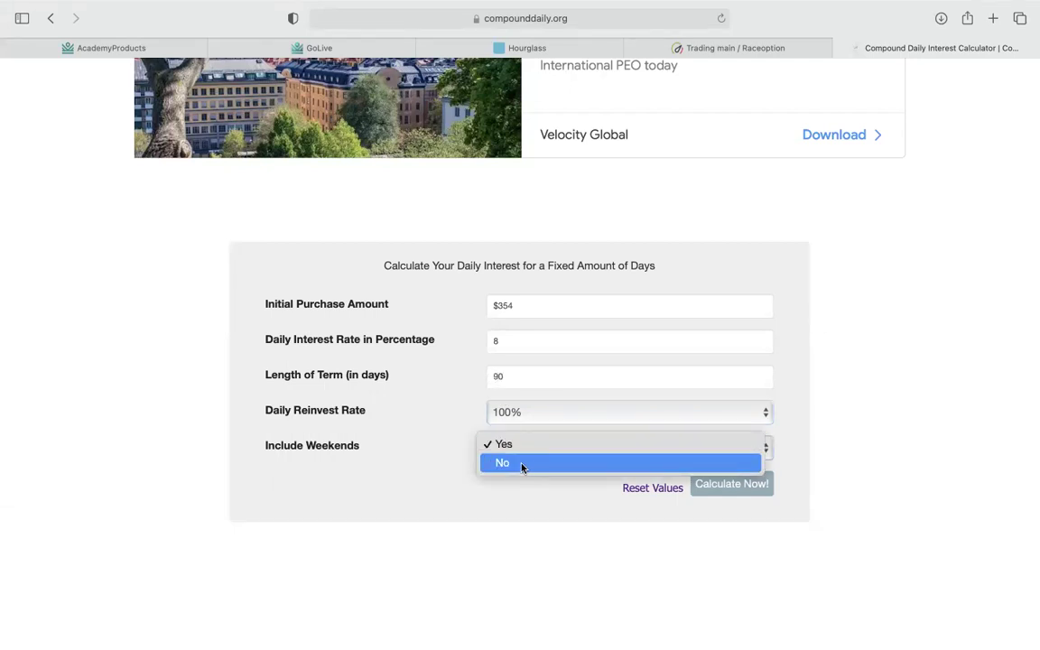
left_click(505, 465)
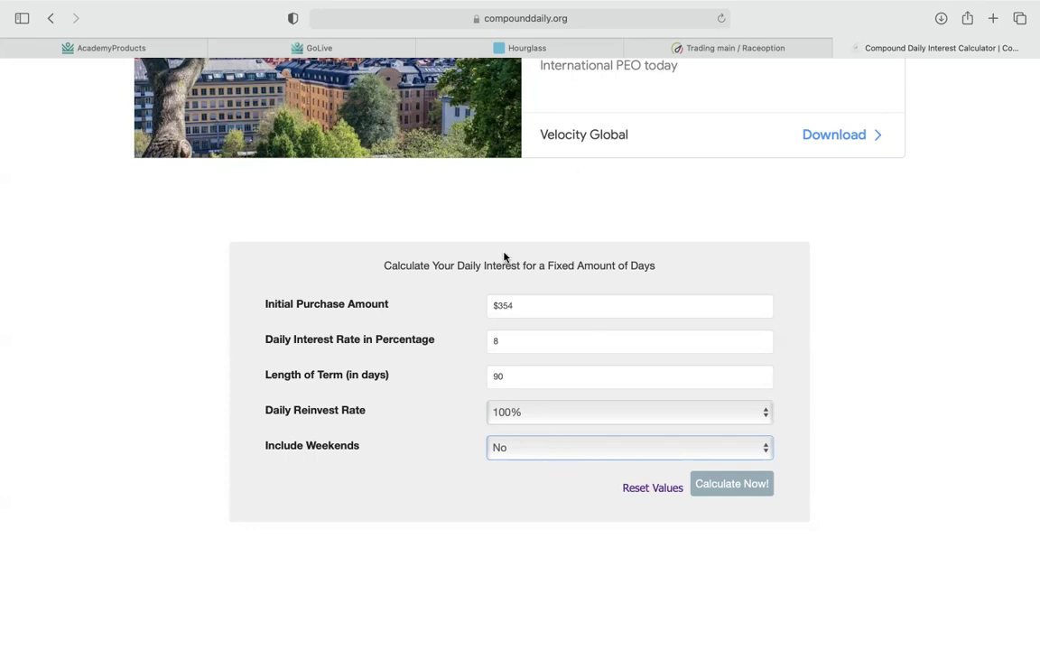
Step: Calculate the daily compound interest and review the summary down to the day-by-day table
left_click(720, 484)
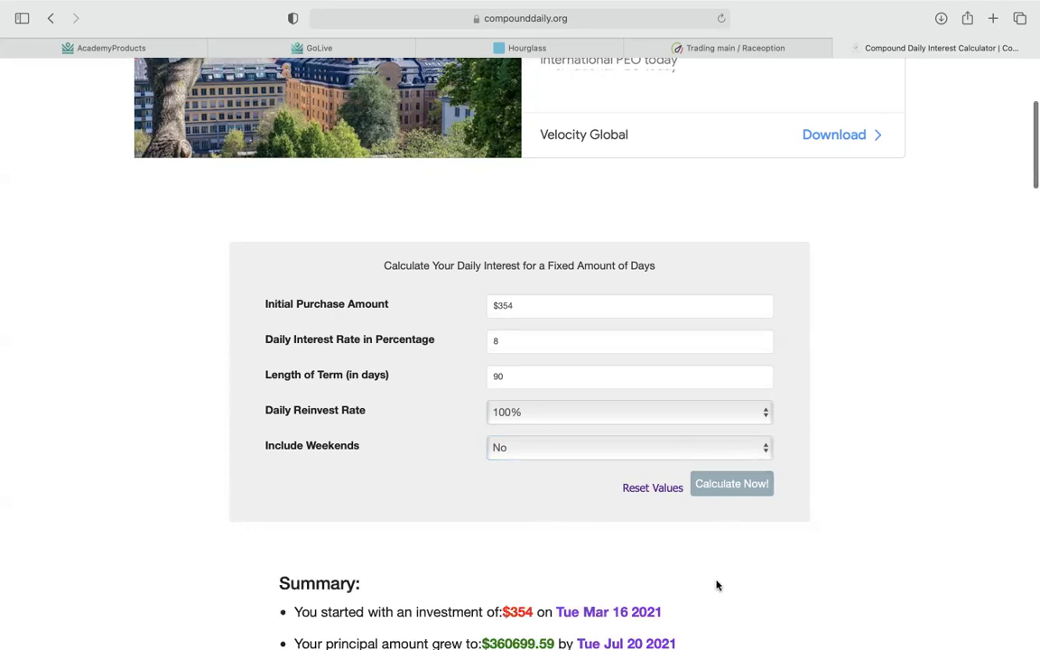
scroll(718, 569, "down", 5)
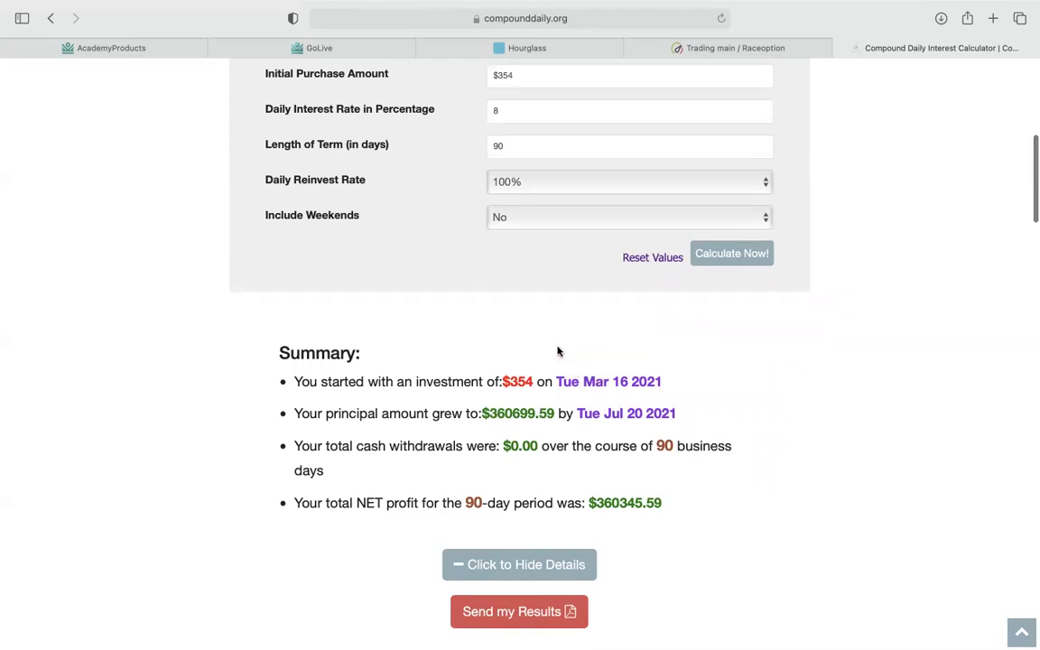
scroll(557, 351, "up", 2)
scroll(557, 351, "down", 10)
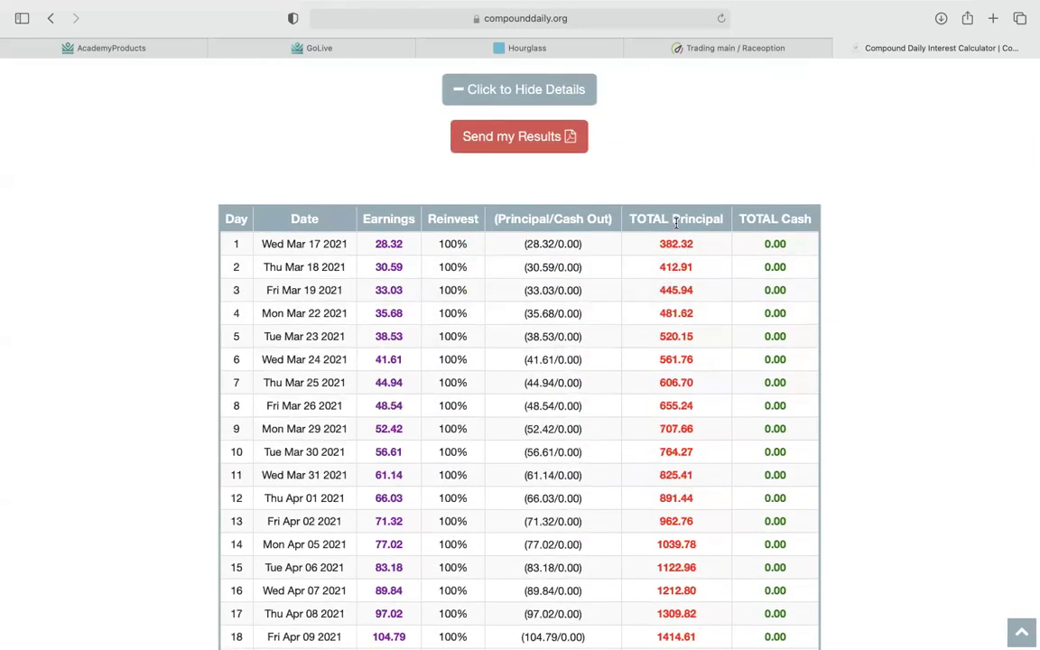
Step: Check the Raceoption account balance against the calculator and examine the daily earnings table through day 90
left_click(761, 51)
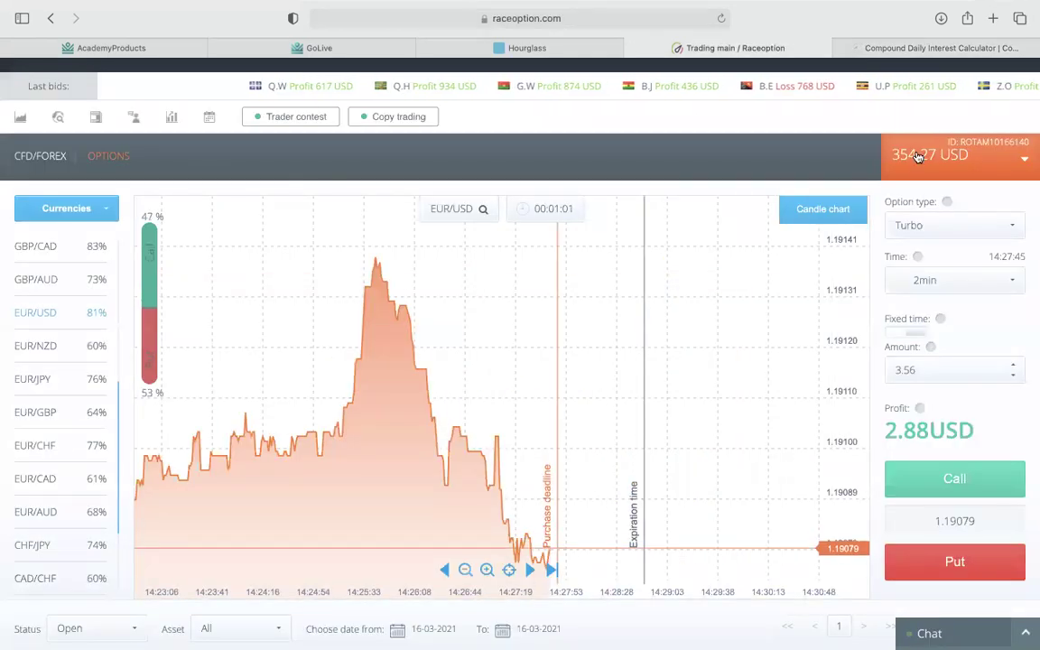
left_click(942, 48)
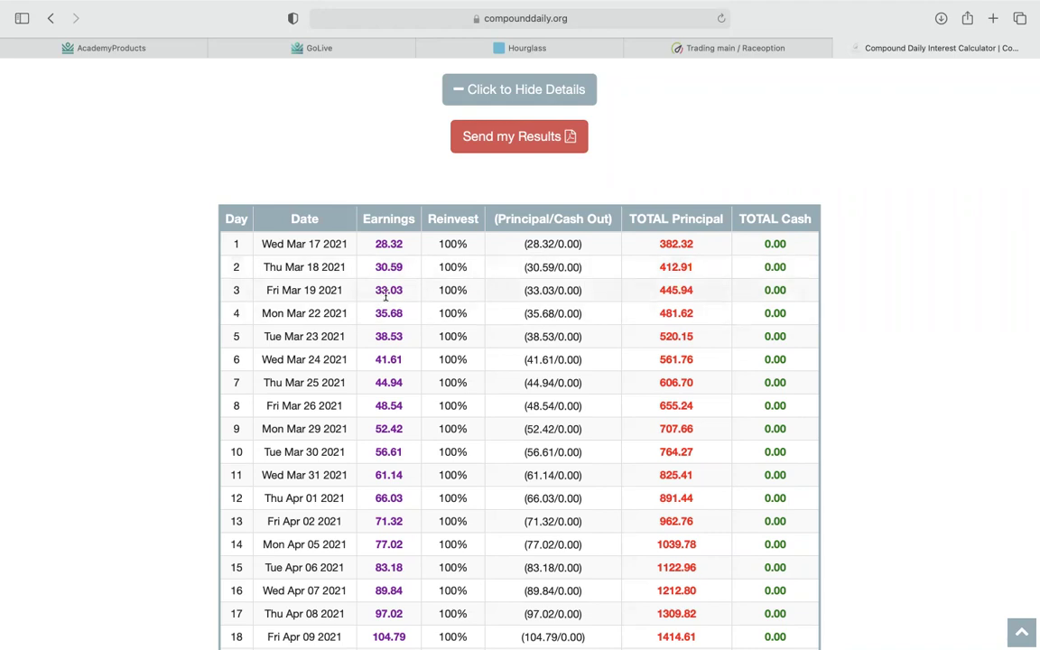
scroll(690, 365, "down", 4)
scroll(690, 369, "down", 12)
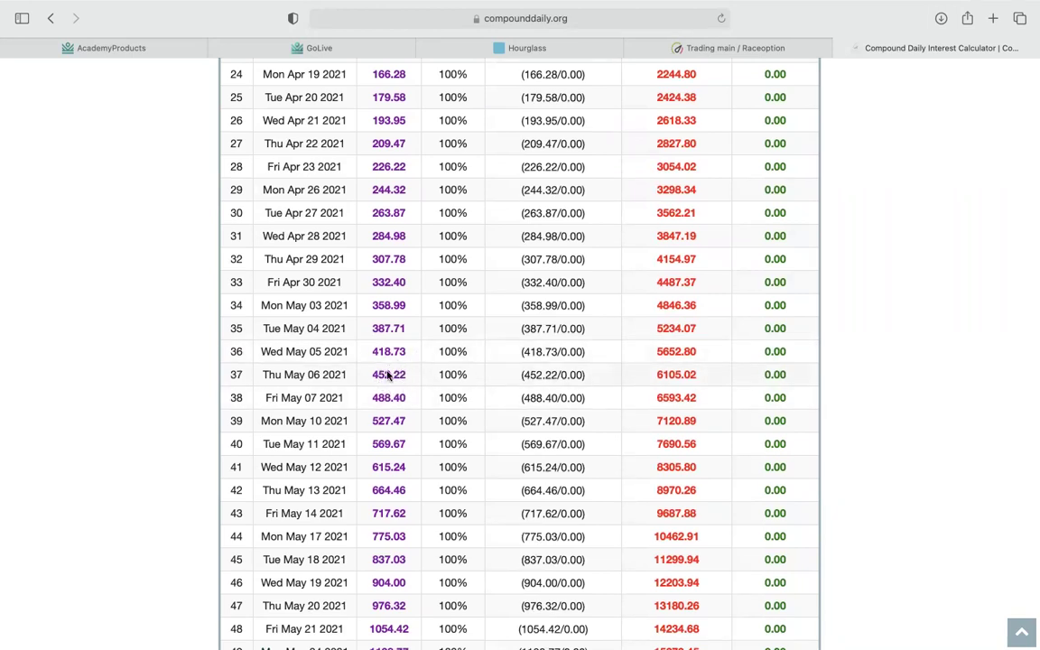
scroll(581, 442, "down", 5)
scroll(581, 443, "down", 15)
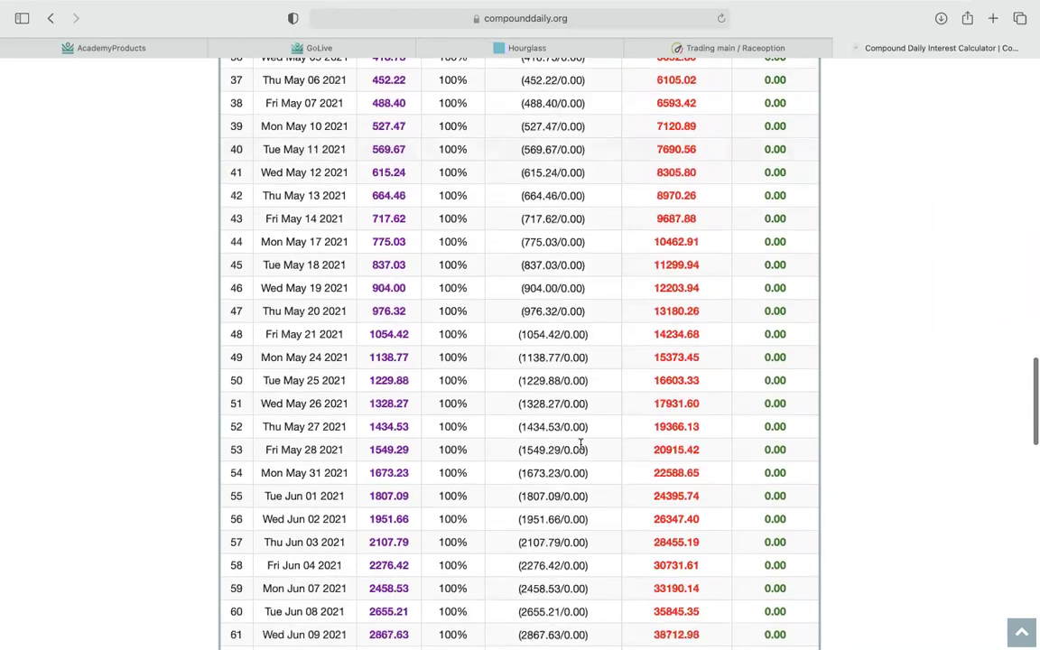
scroll(583, 446, "up", 15)
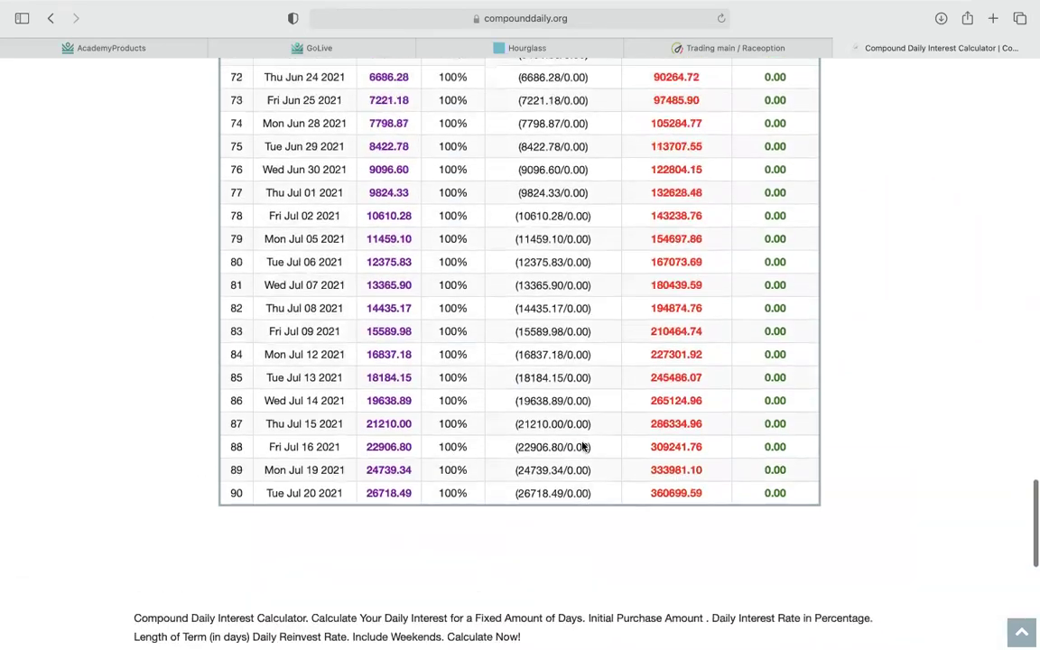
scroll(582, 446, "up", 15)
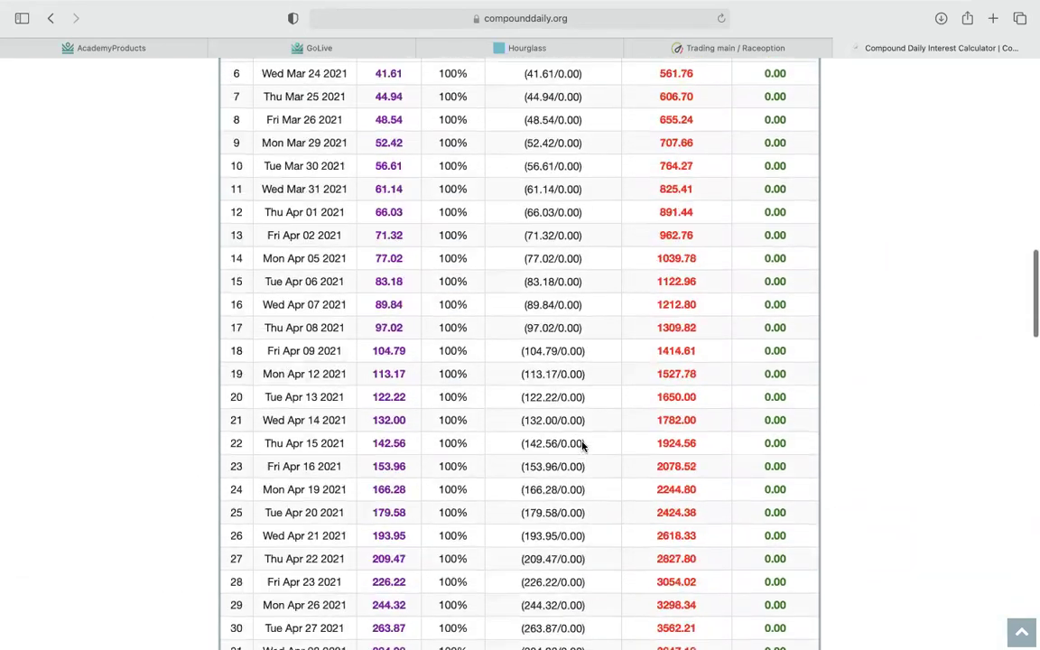
scroll(583, 440, "down", 2)
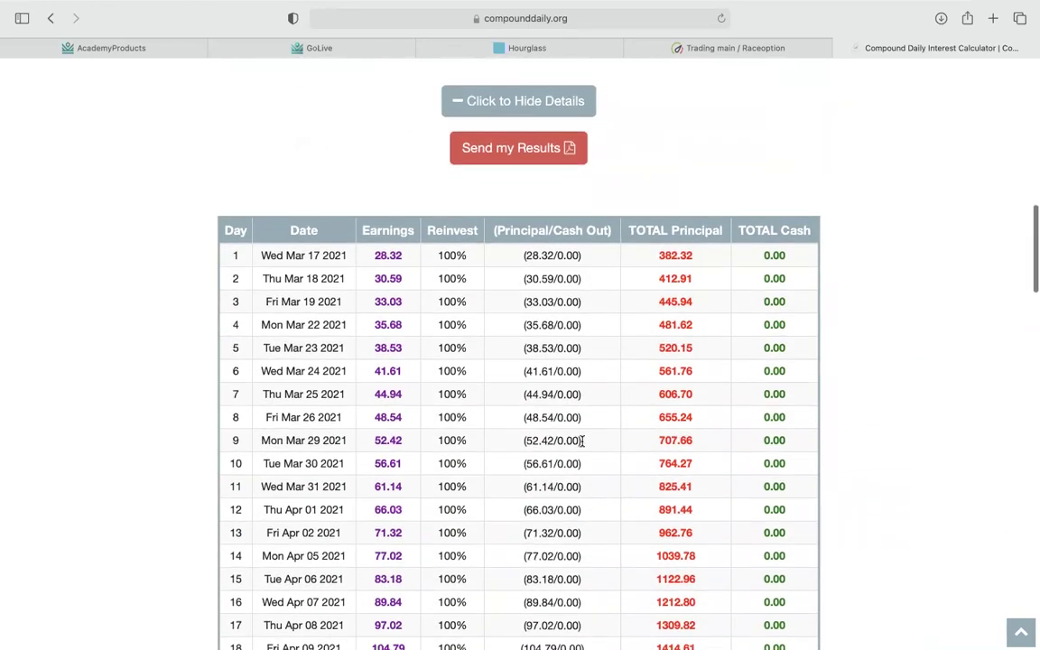
scroll(582, 443, "up", 3)
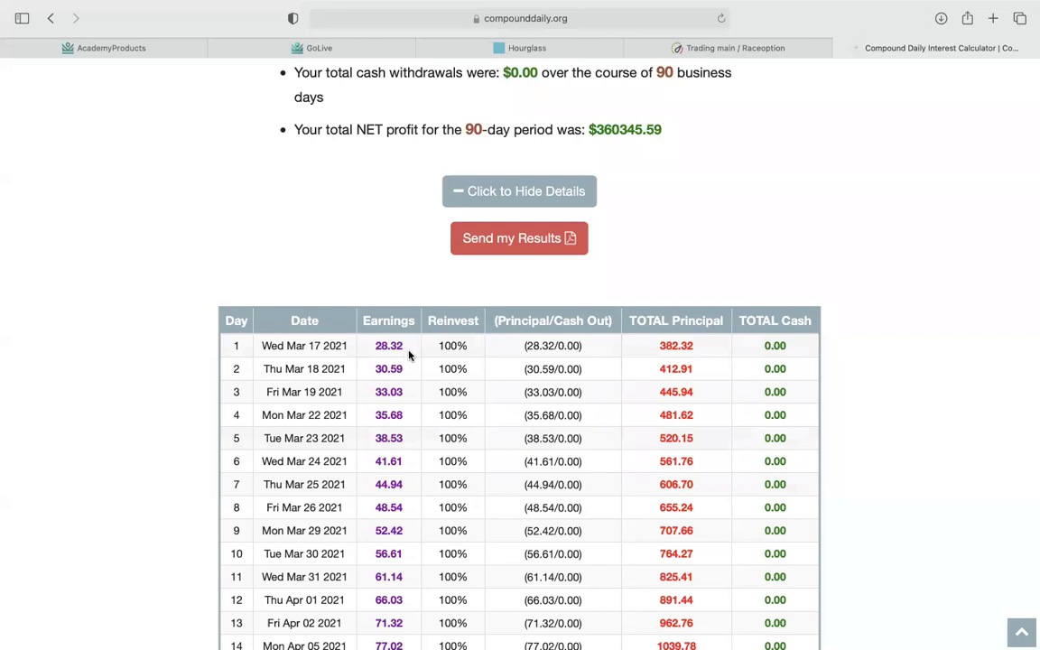
Step: Compare the trade amount in Raceoption with the first daily earnings in the interest calculator
left_click(715, 52)
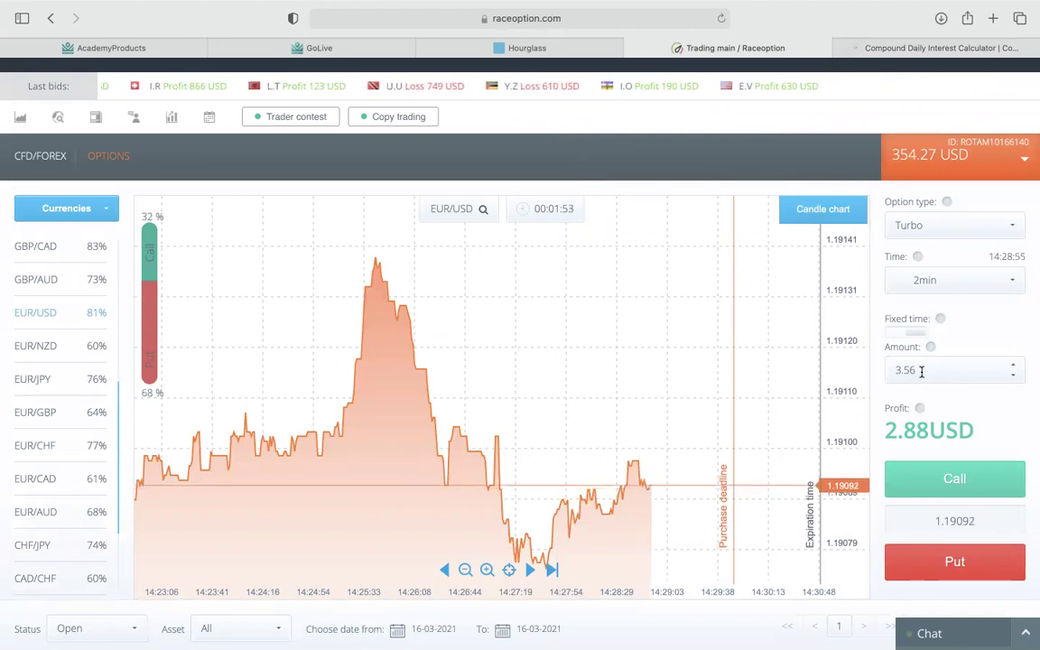
double_click(923, 367)
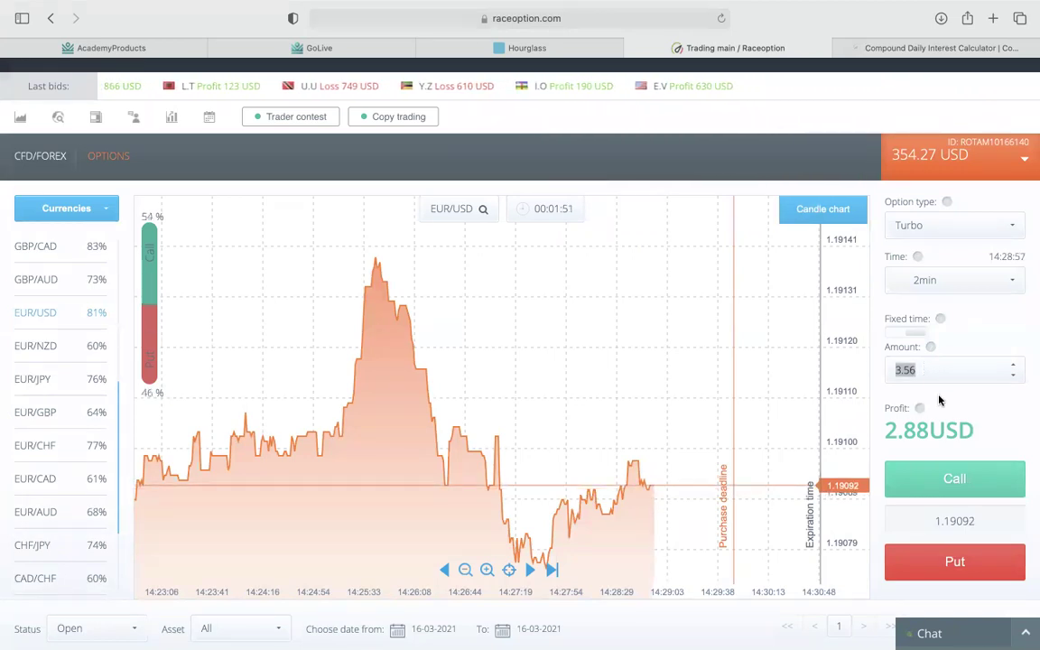
left_click(940, 48)
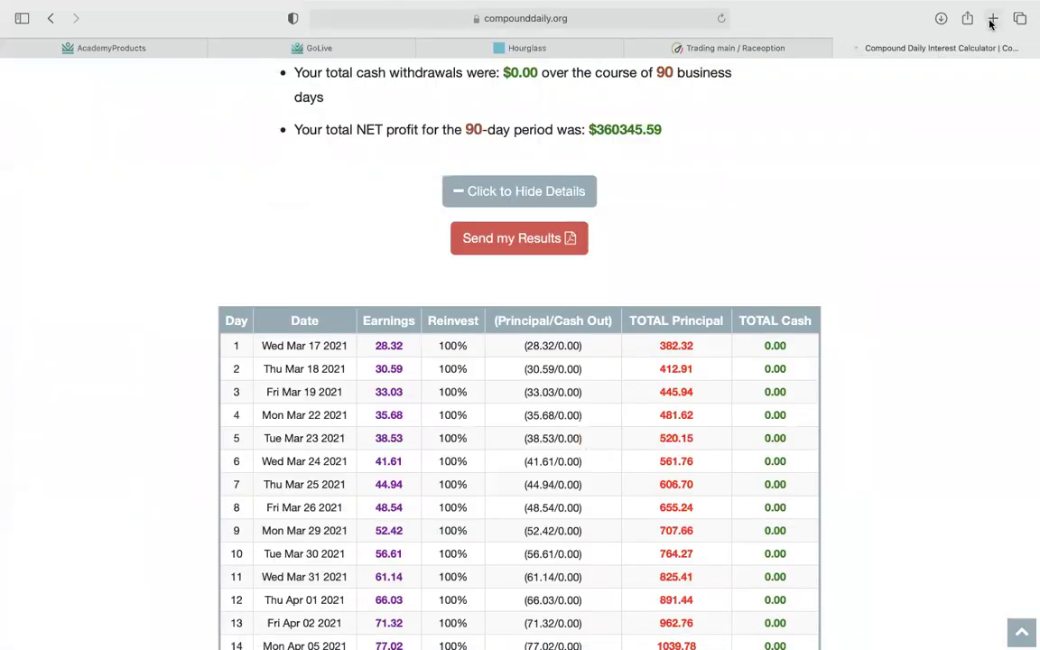
Step: Calculate 3% of 354 with a Google search for "3% van 354" in a new tab
key("super+t")
type("3")
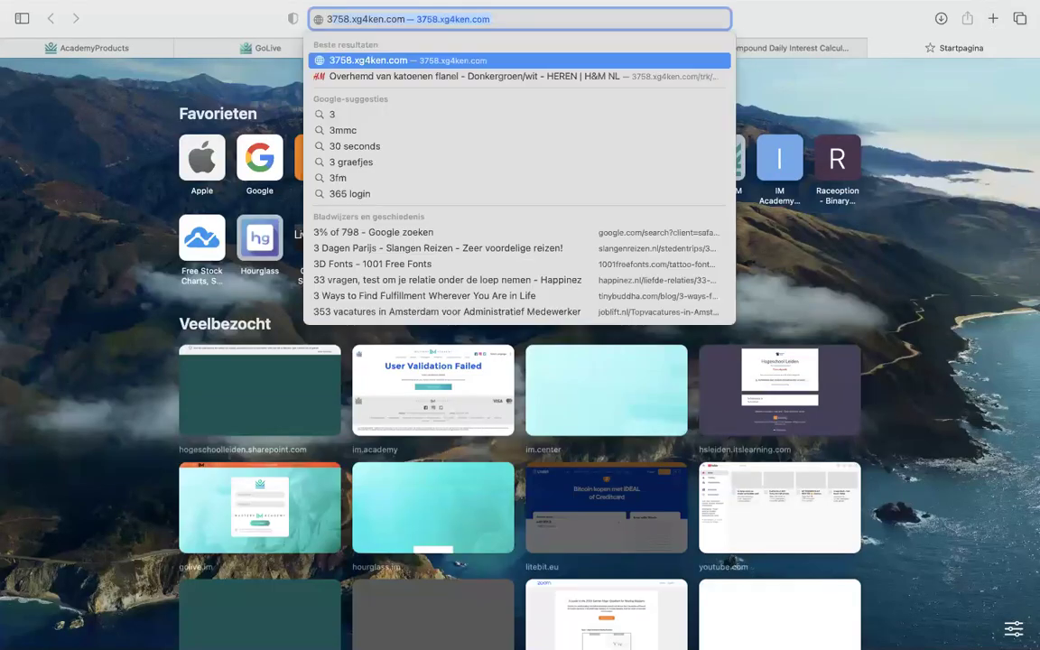
type("% van")
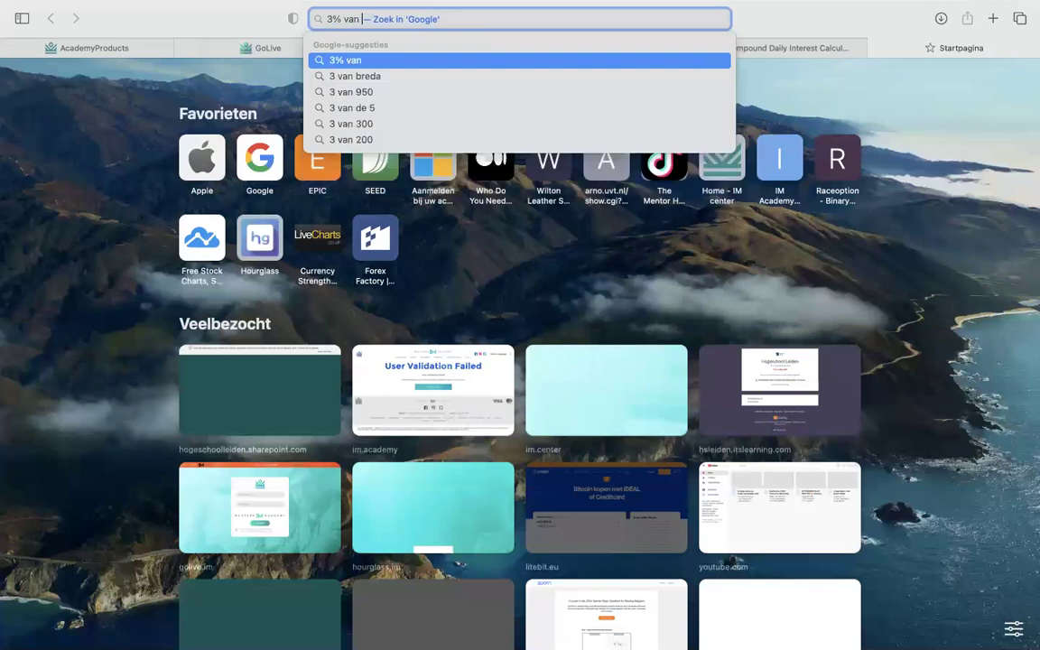
type("54")
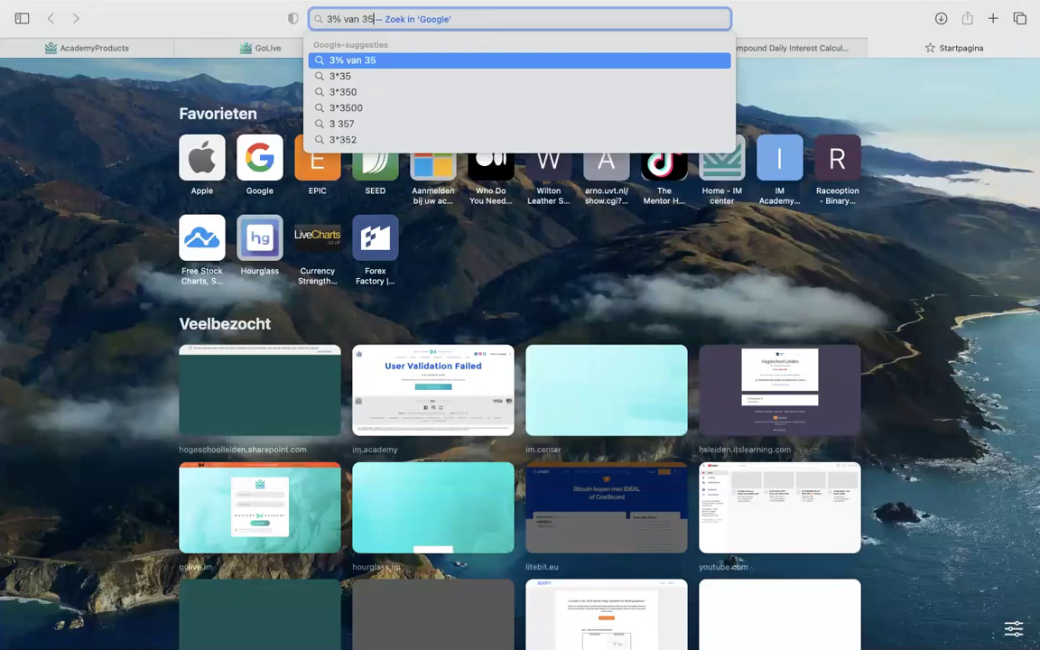
key("Return")
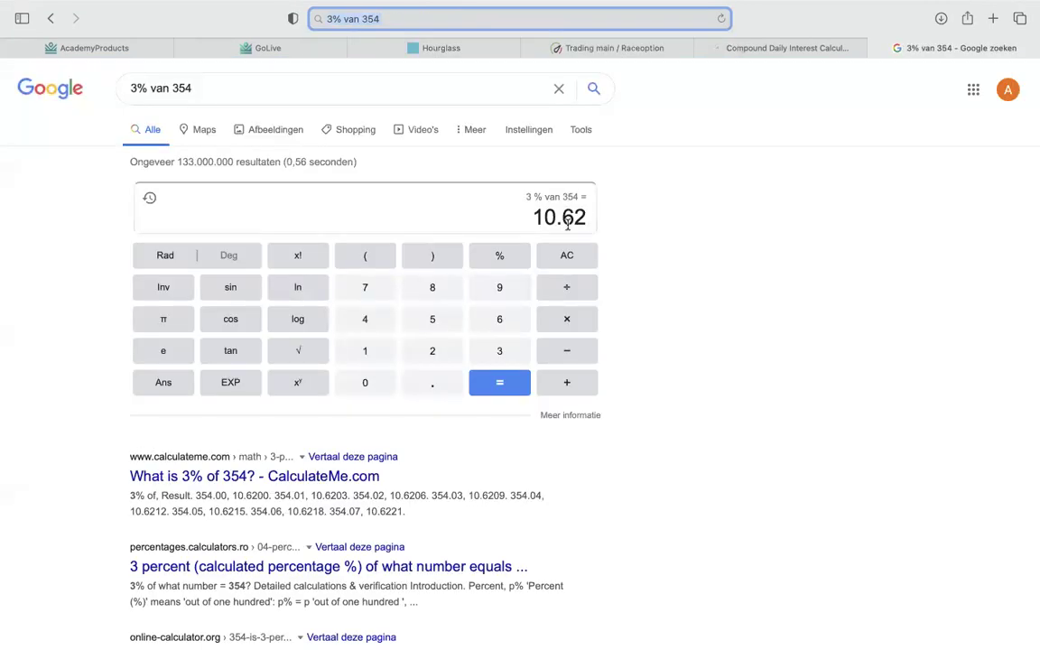
Step: Set the trade amount in Raceoption to 10.62
left_click(606, 47)
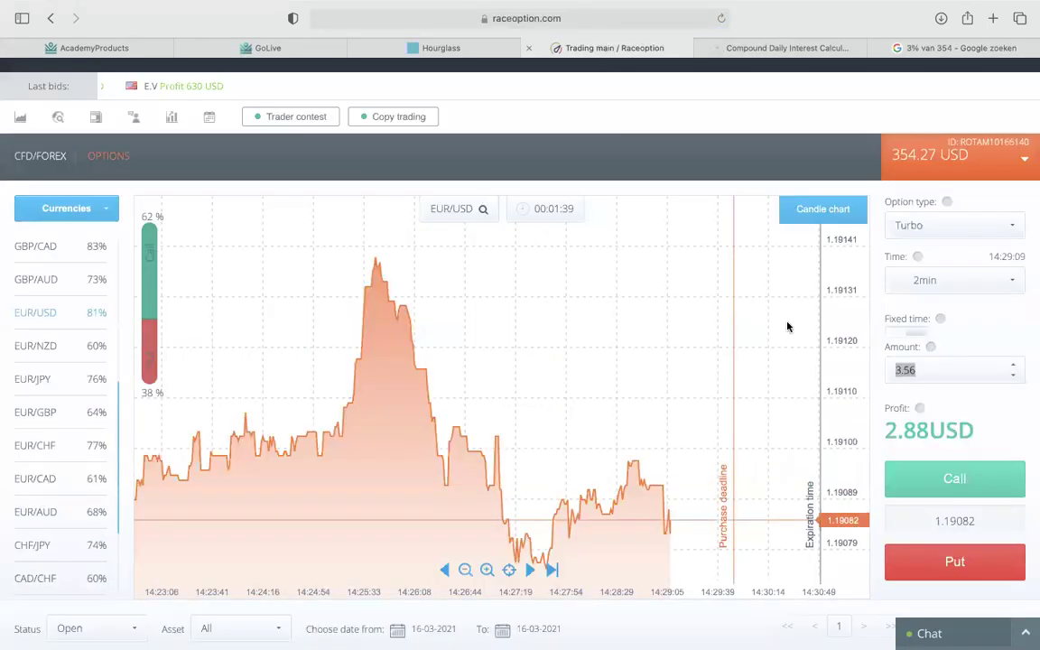
double_click(959, 369)
type("1")
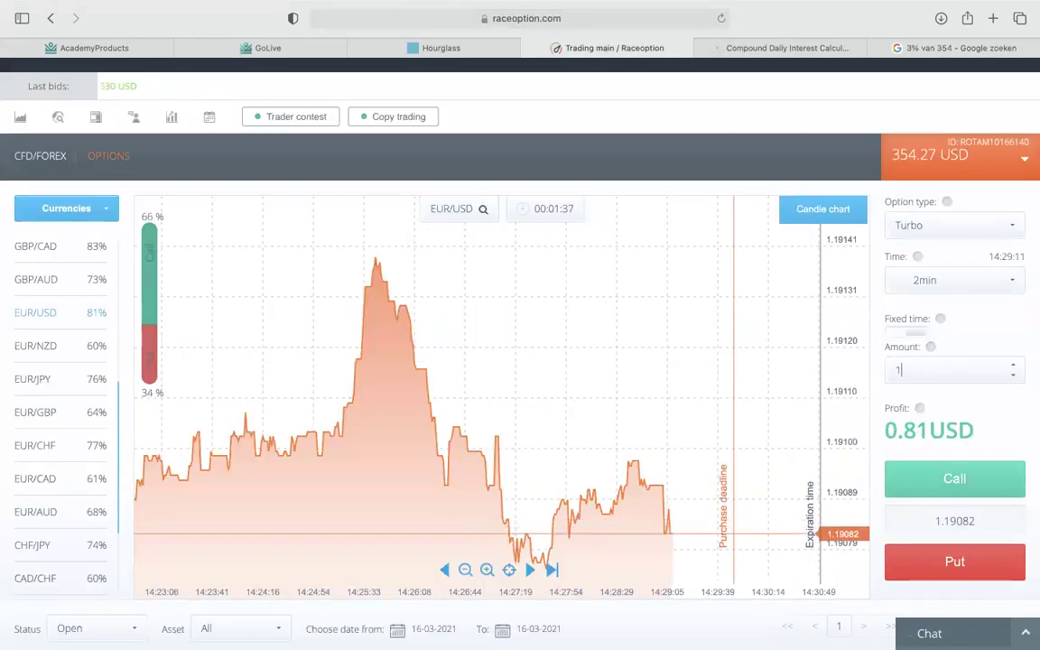
type("0.62")
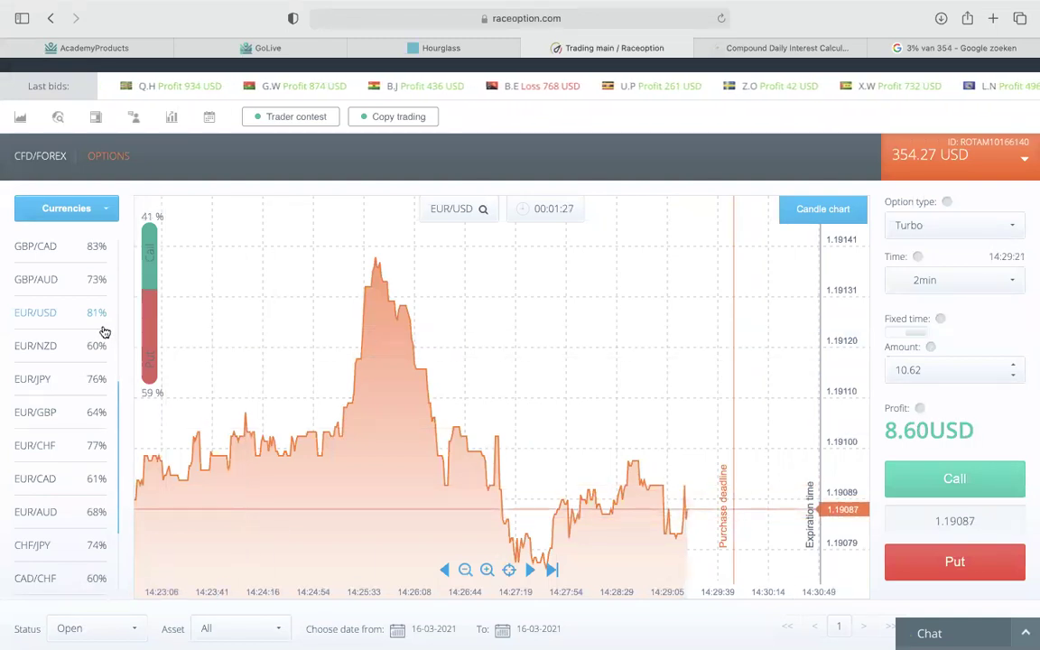
Step: Compare the EUR/USD trade profit in Raceoption with the day 1 earnings in the compound interest table
left_click(802, 51)
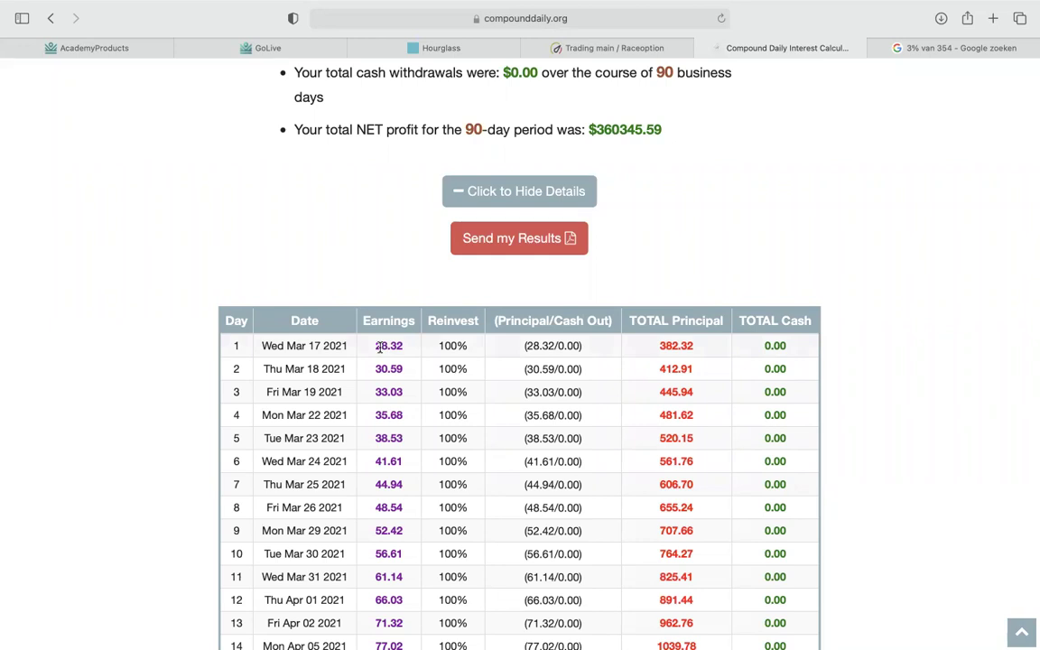
left_click(636, 48)
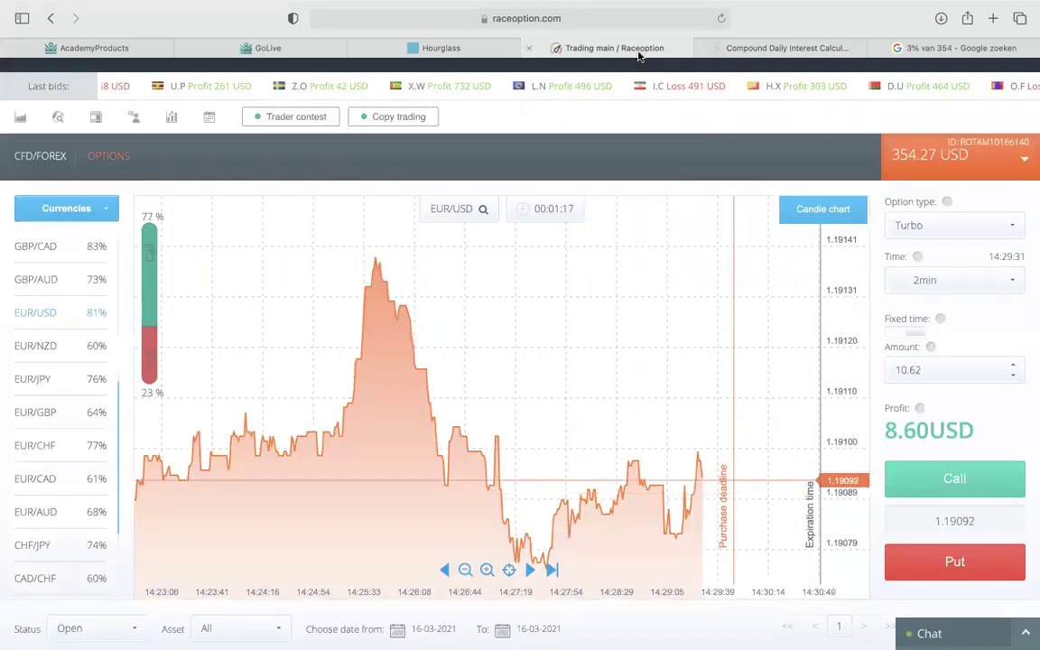
left_click(830, 52)
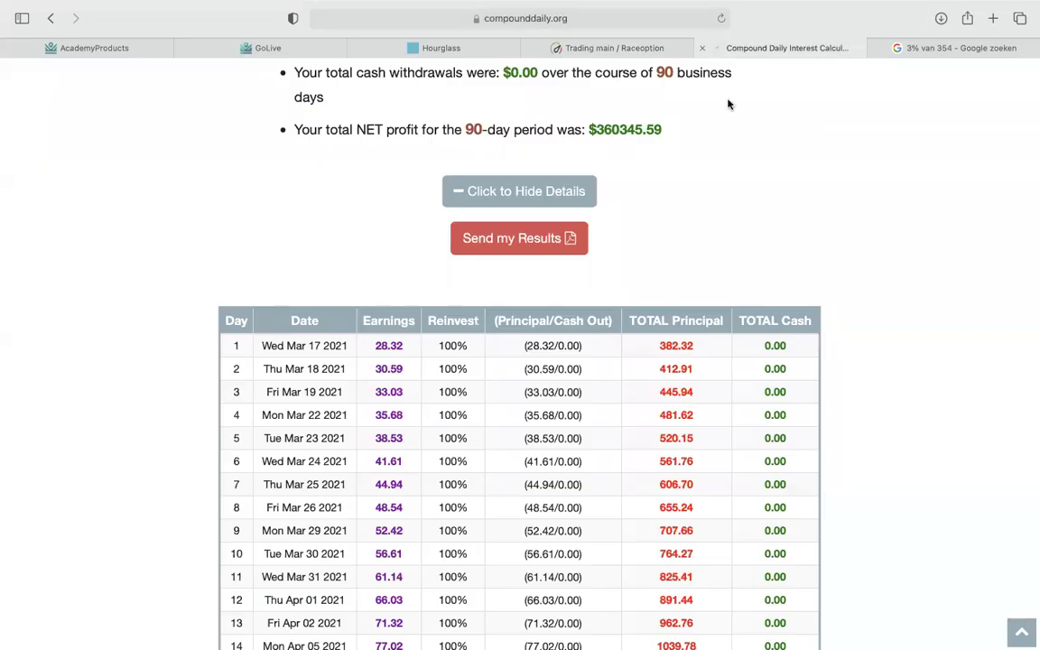
left_click(636, 49)
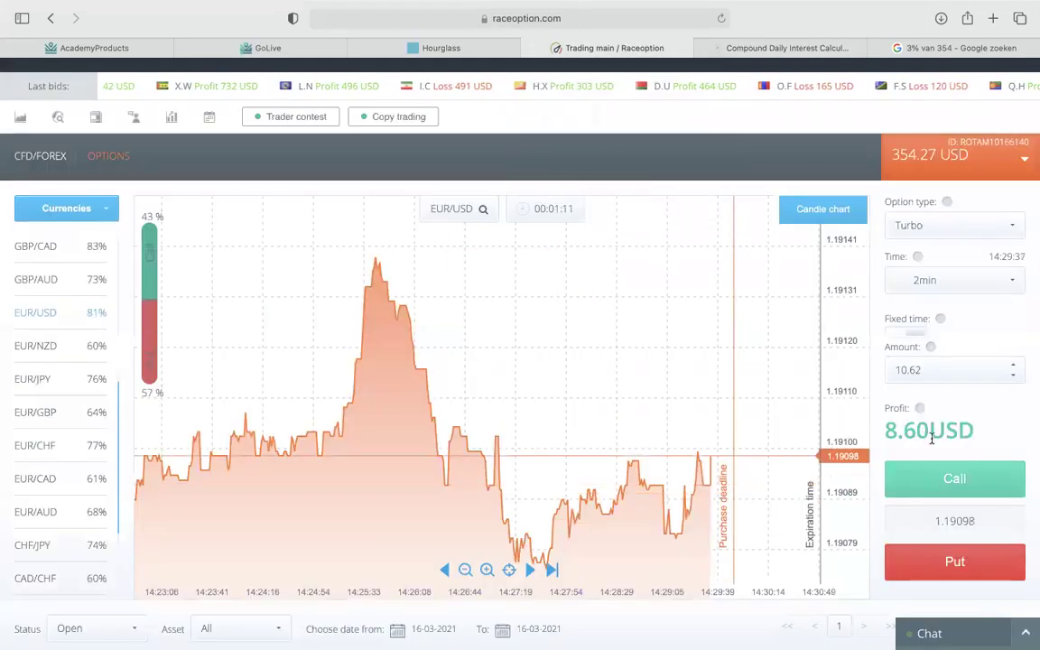
left_click(786, 53)
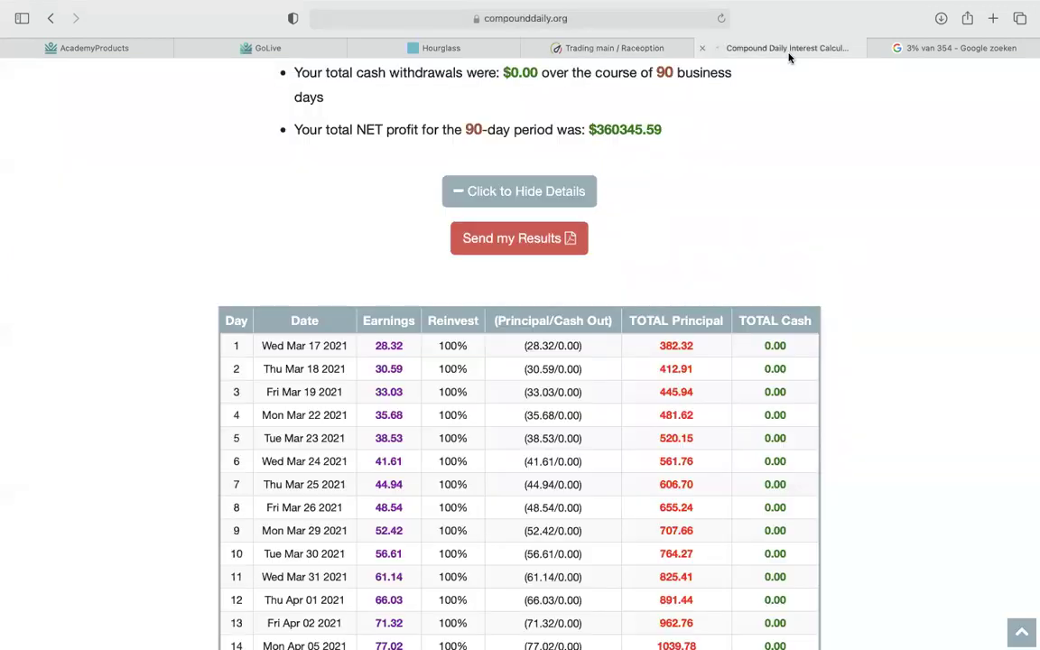
left_click(599, 47)
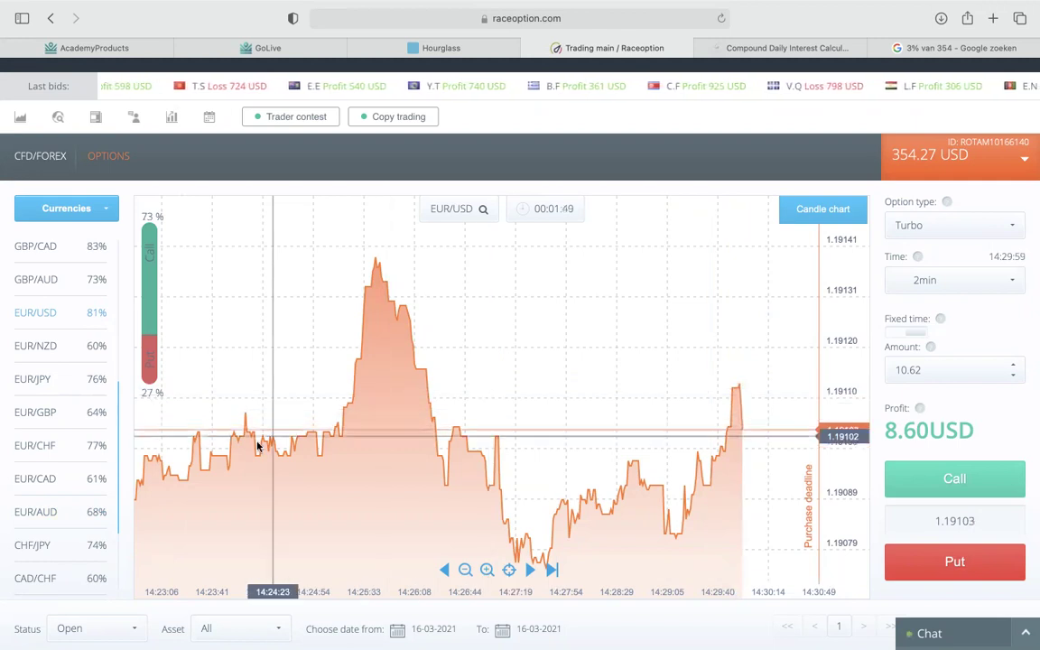
Step: Show the EUR/GBP chart in Raceoption and look through the payout percentages of the currency pairs
left_click(98, 414)
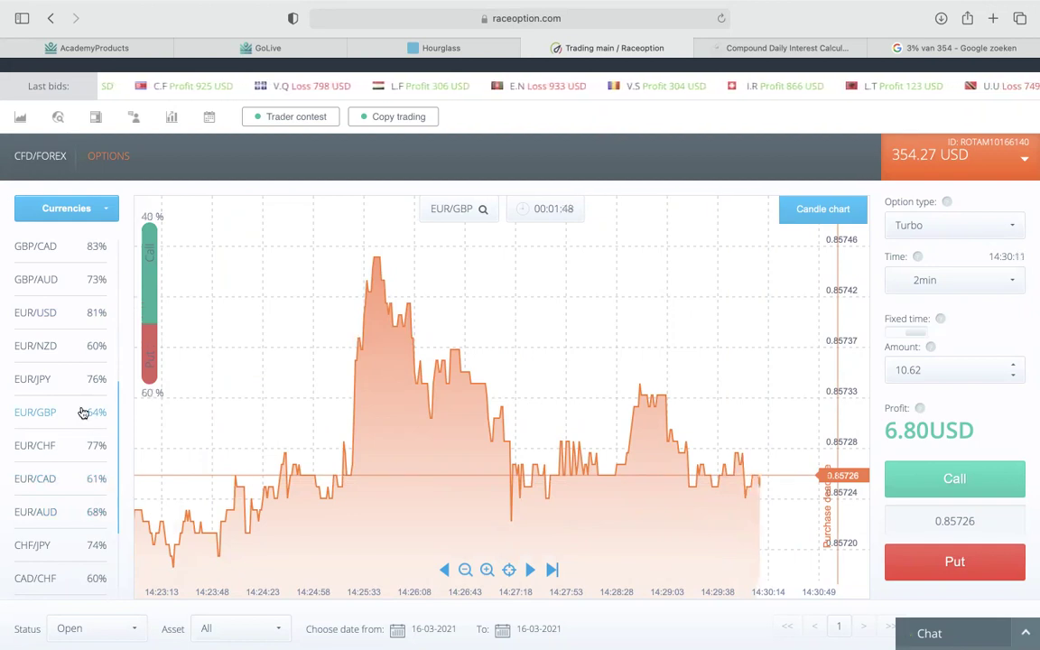
scroll(82, 412, "up", 1)
scroll(82, 413, "up", 3)
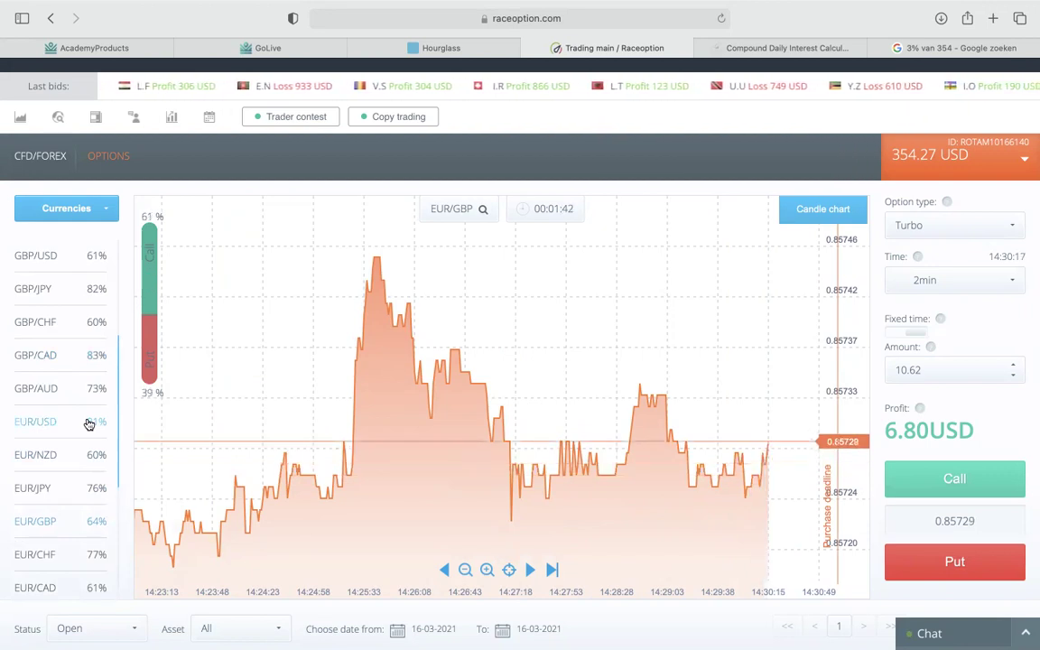
scroll(86, 425, "down", 3)
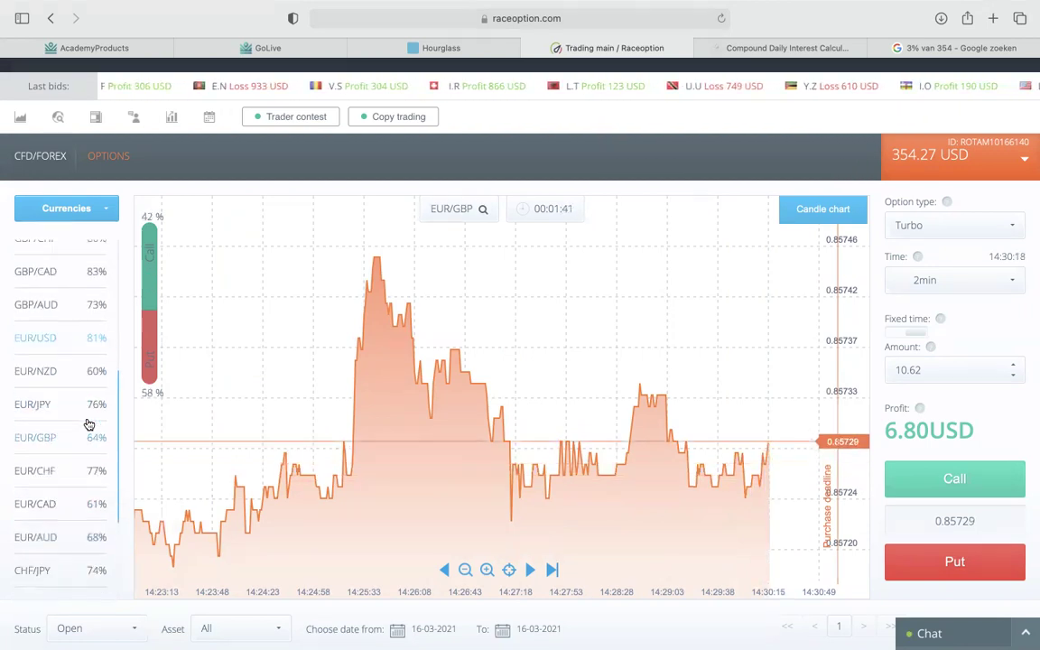
Step: View the EURJPY PUT alert in Hourglass and select the EUR/JPY pair in Raceoption
left_click(501, 49)
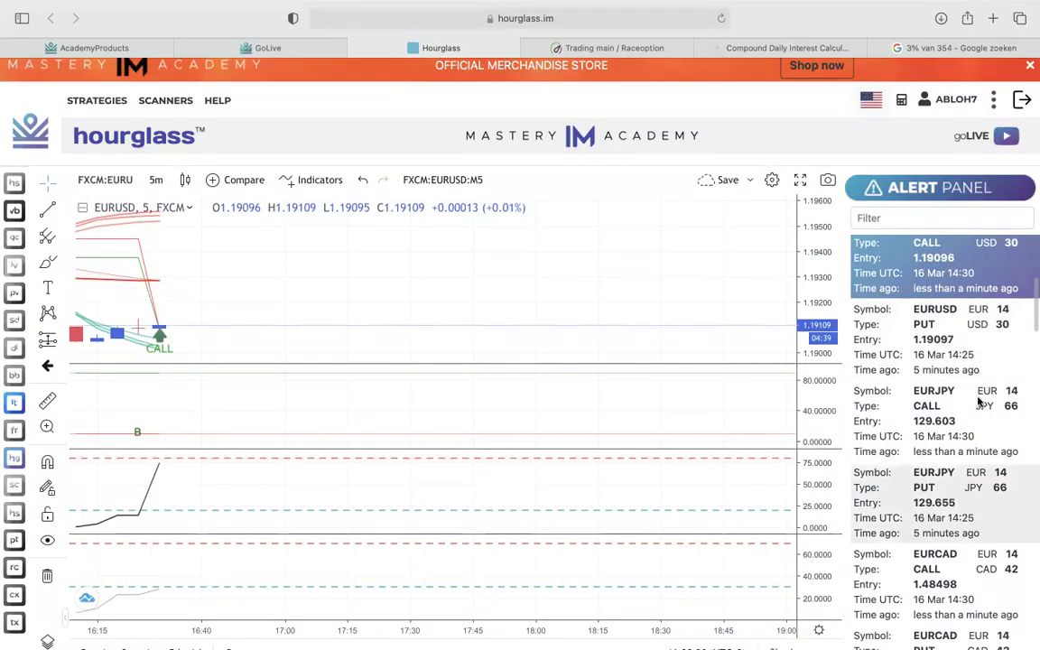
left_click(948, 488)
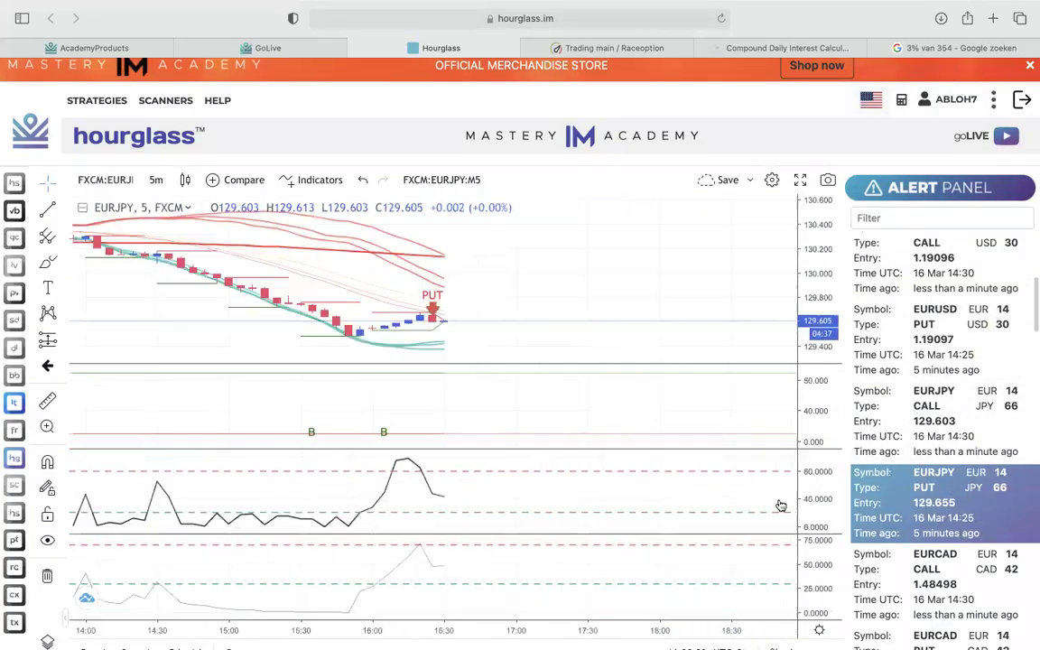
left_click(623, 48)
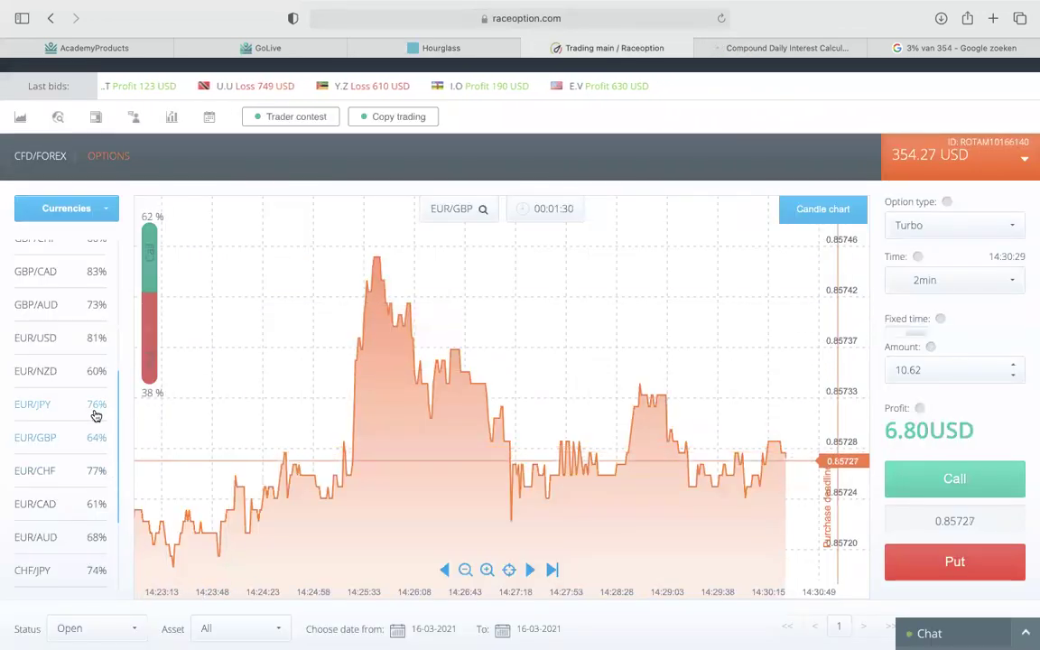
left_click(96, 414)
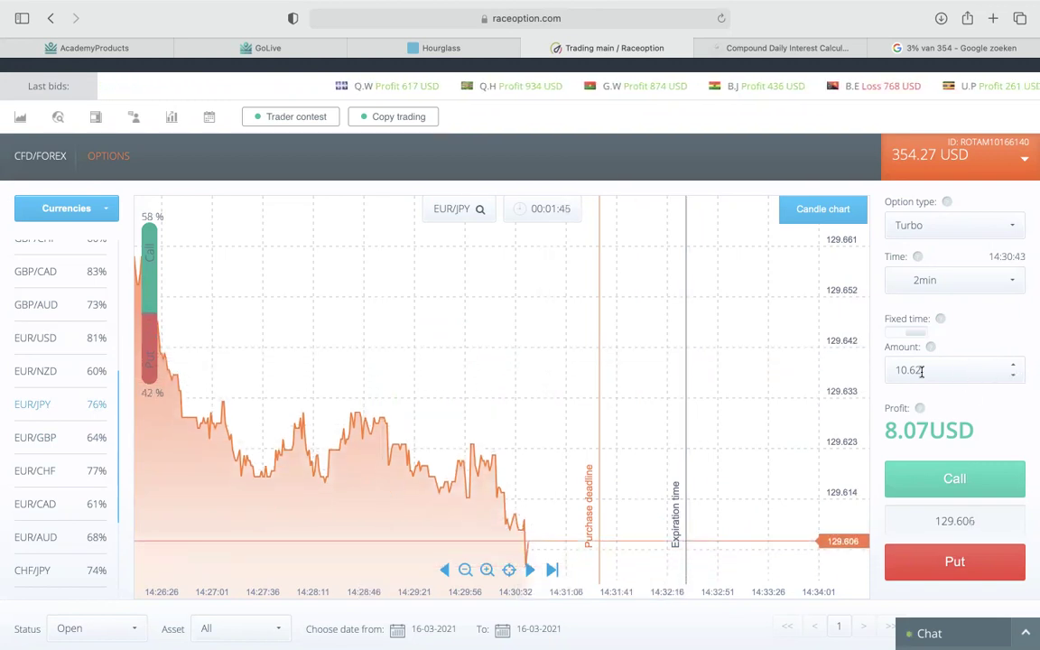
Step: Compare the EUR/JPY trade profit in Raceoption with the first daily earnings in the interest calculator
left_click(803, 51)
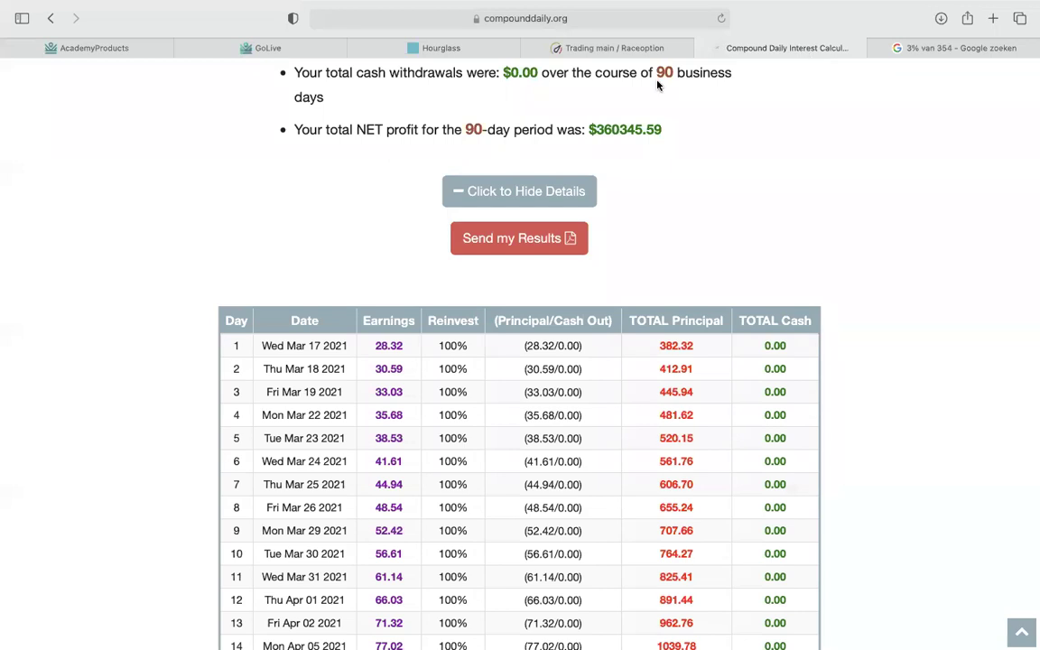
left_click(659, 49)
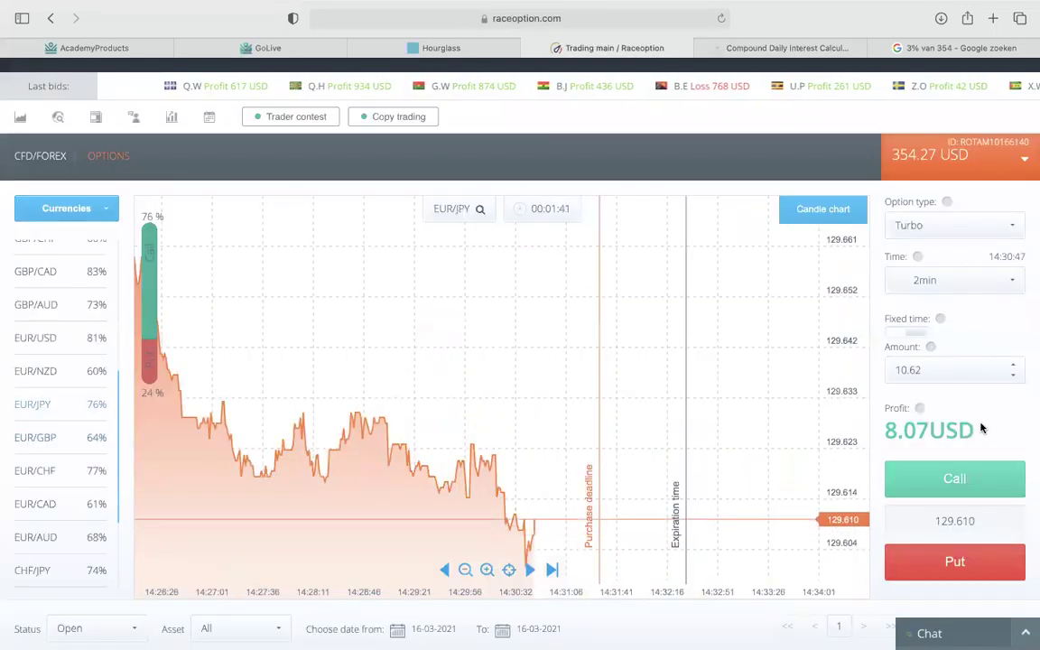
left_click(786, 48)
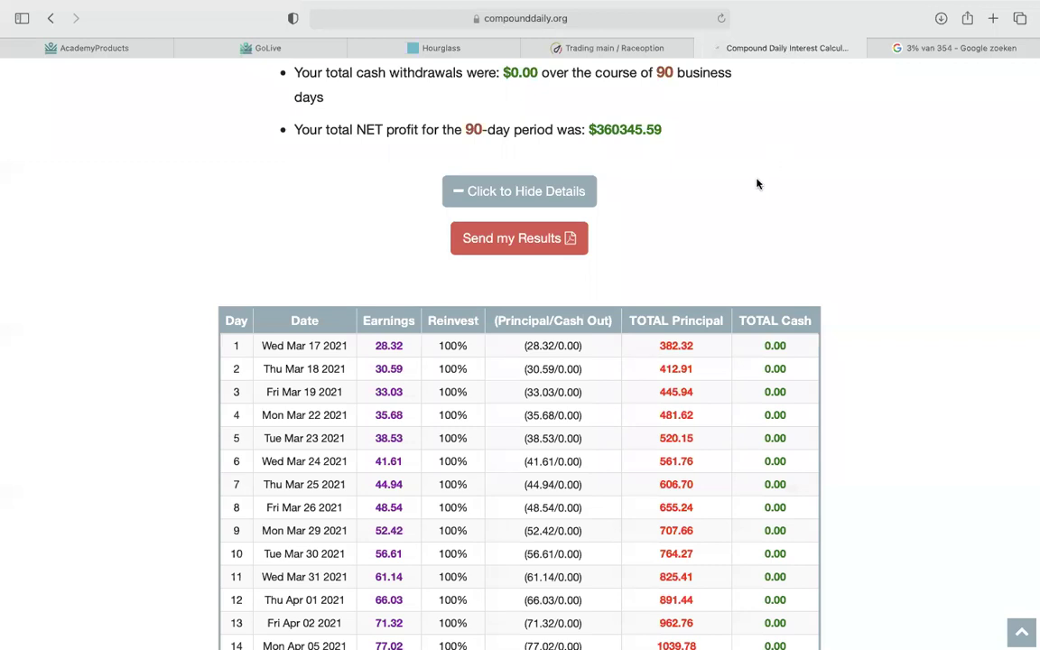
left_click(662, 48)
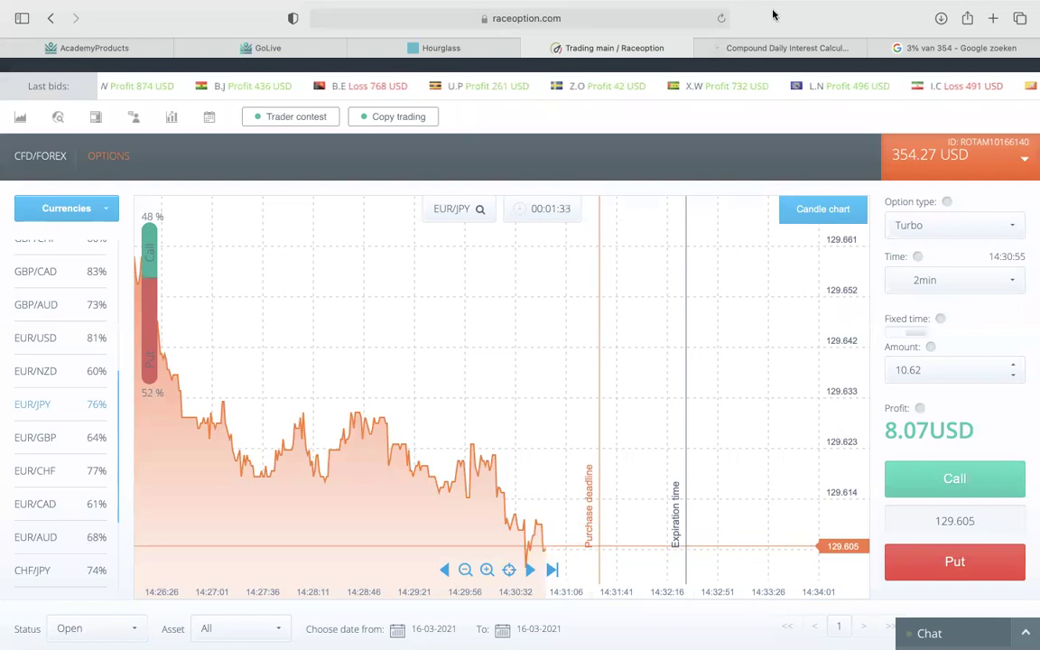
Step: Set the Daily Interest Rate to 4% in the compound interest calculator and recalculate the results
left_click(774, 47)
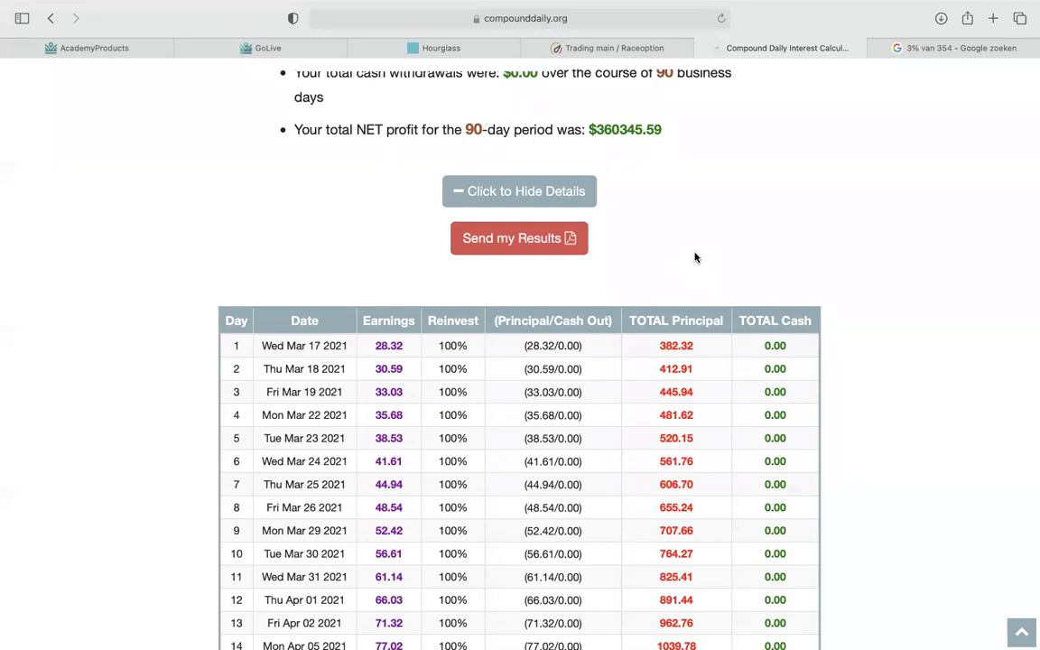
scroll(695, 257, "up", 10)
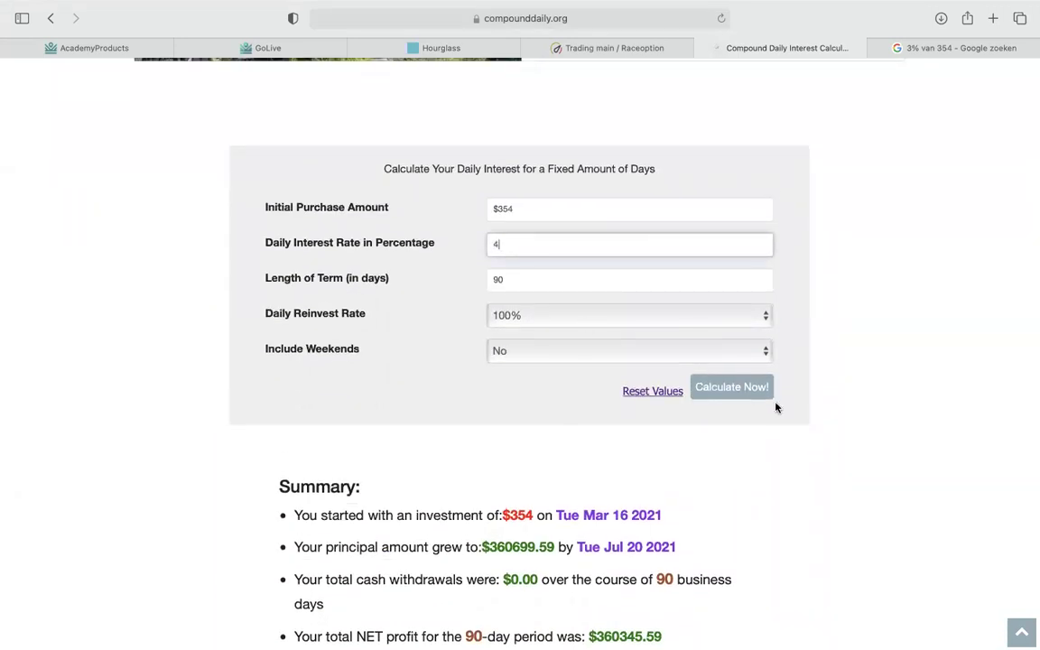
left_click(753, 383)
scroll(697, 472, "down", 2)
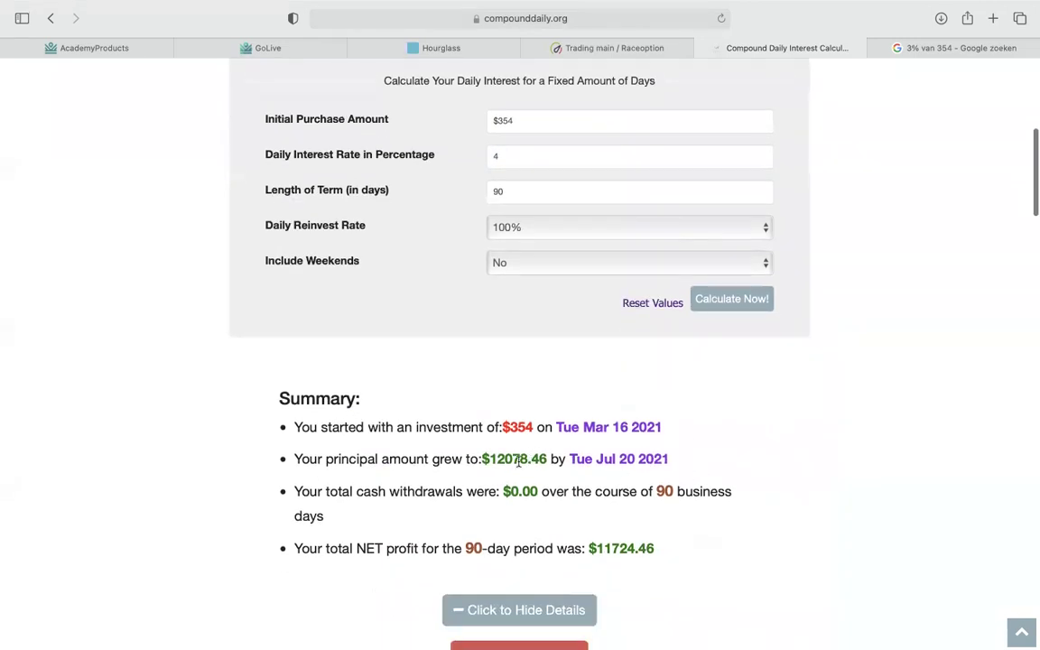
Step: Examine the daily earnings and total principal for the 4% rate from day 1 to about day 73
scroll(507, 465, "down", 9)
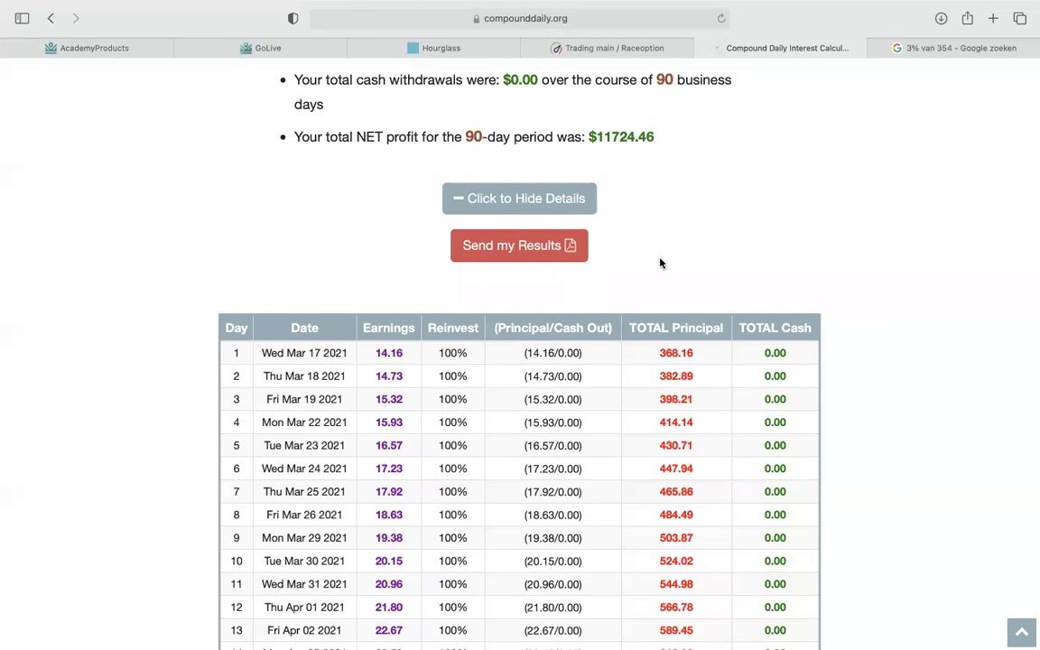
scroll(660, 262, "down", 2)
scroll(660, 262, "down", 1)
scroll(660, 261, "down", 2)
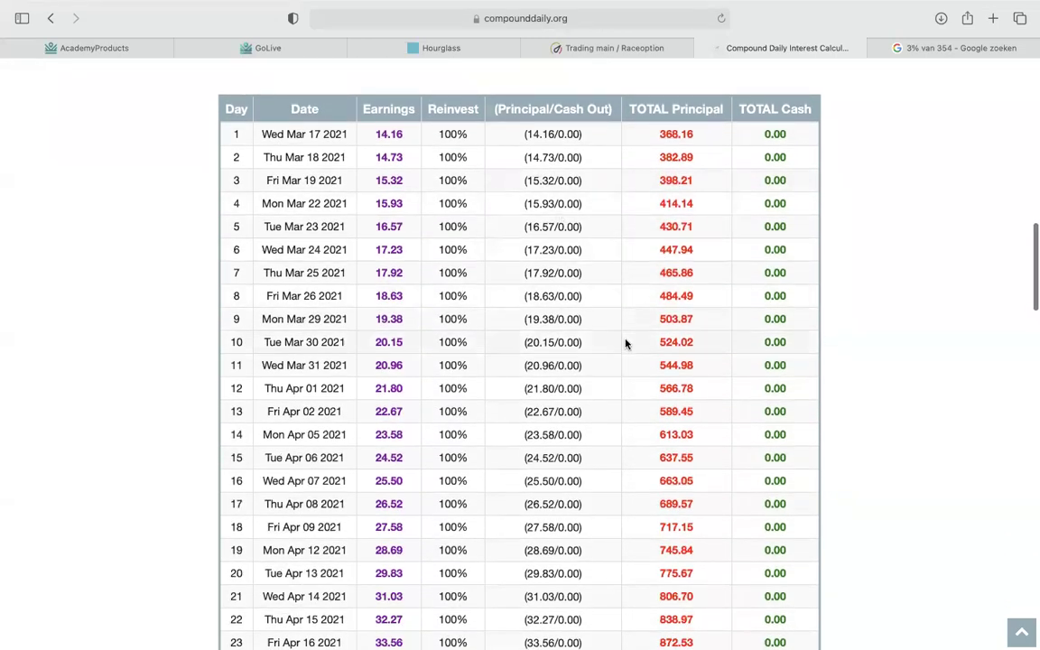
scroll(623, 338, "down", 18)
scroll(688, 508, "down", 14)
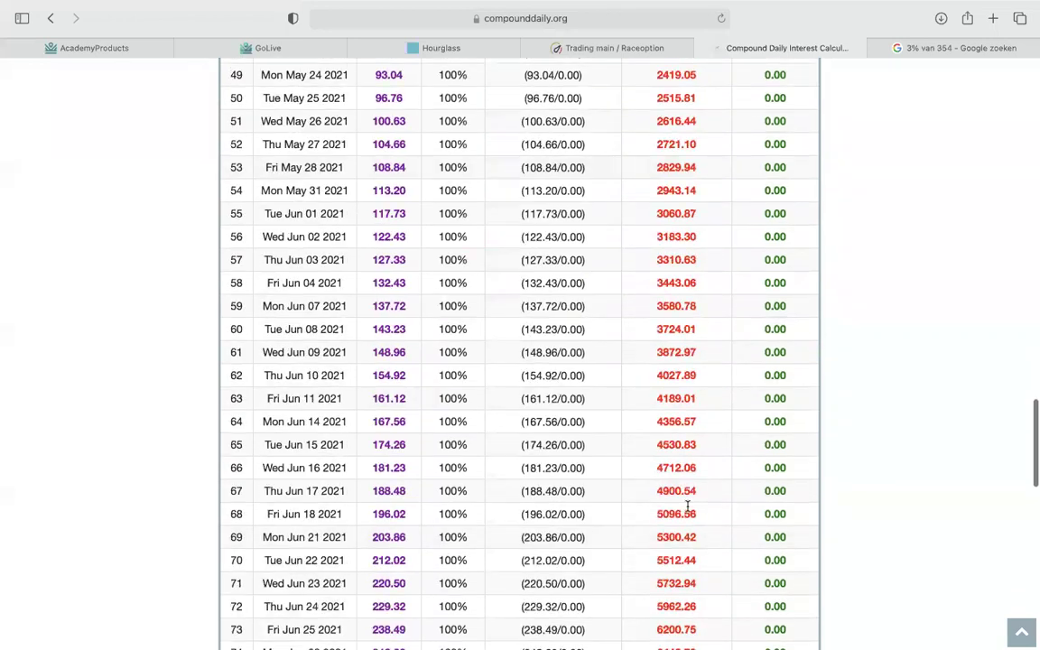
Step: Set the Daily Interest Rate to 8% and recalculate the compound interest
scroll(688, 510, "up", 20)
scroll(687, 508, "up", 20)
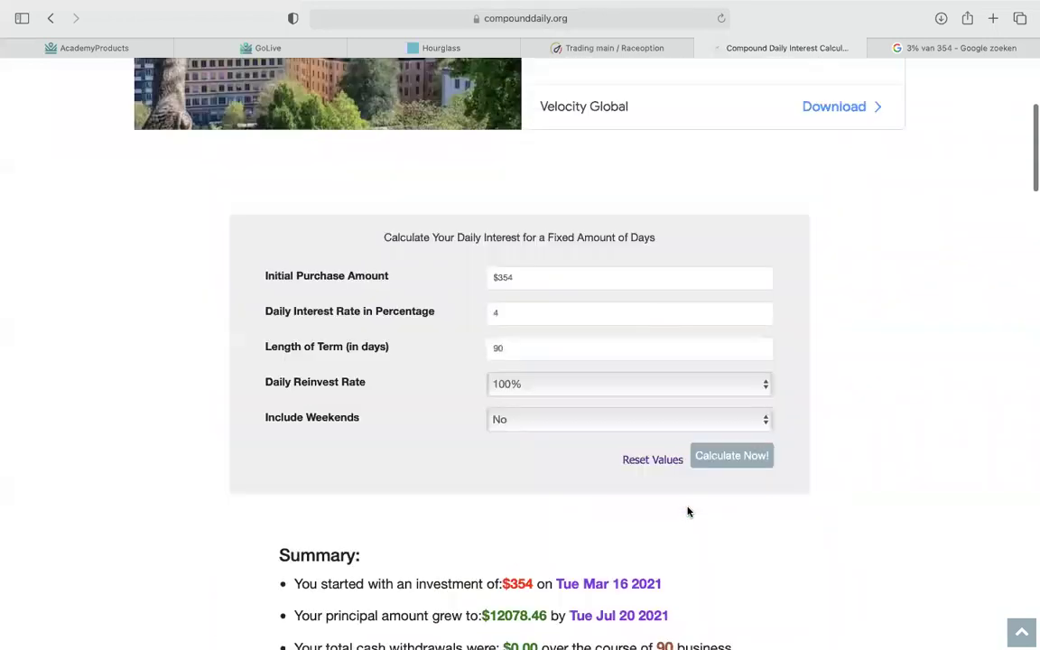
scroll(601, 455, "down", 7)
left_click(552, 302)
key("BackSpace")
type("8")
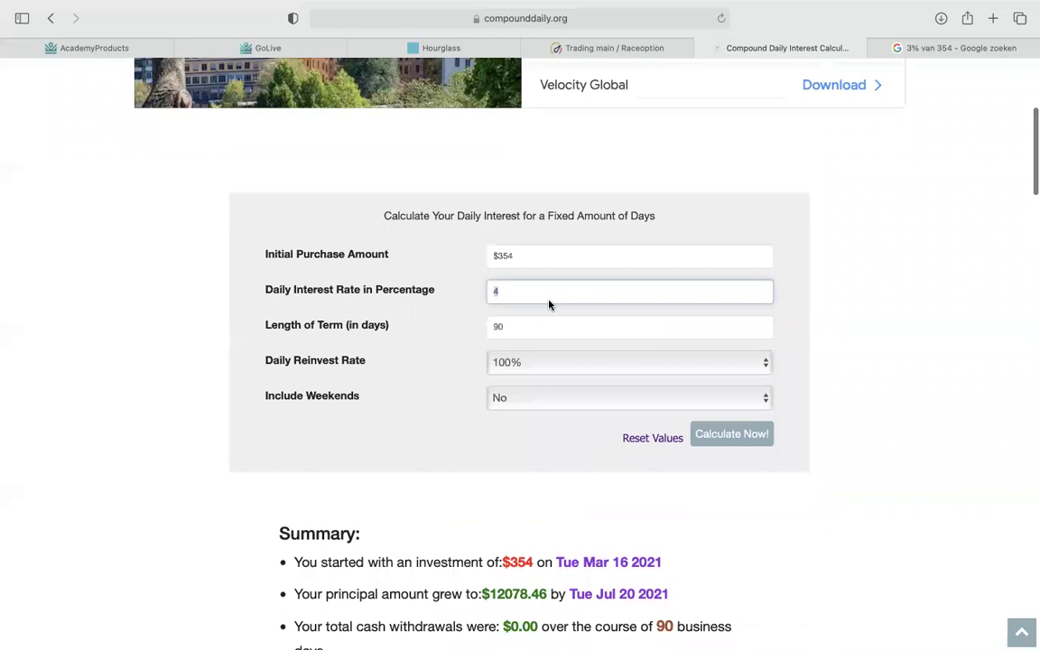
left_click(722, 434)
Step: Review the summary for the 8% rate and the daily earnings table through day 24
scroll(663, 517, "down", 5)
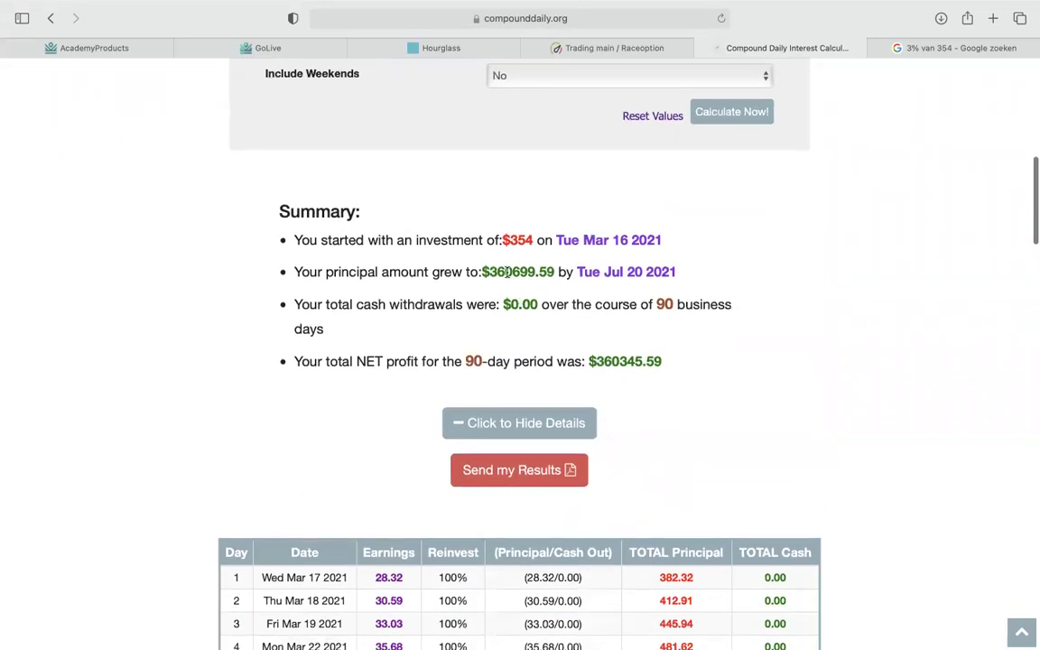
scroll(672, 434, "down", 2)
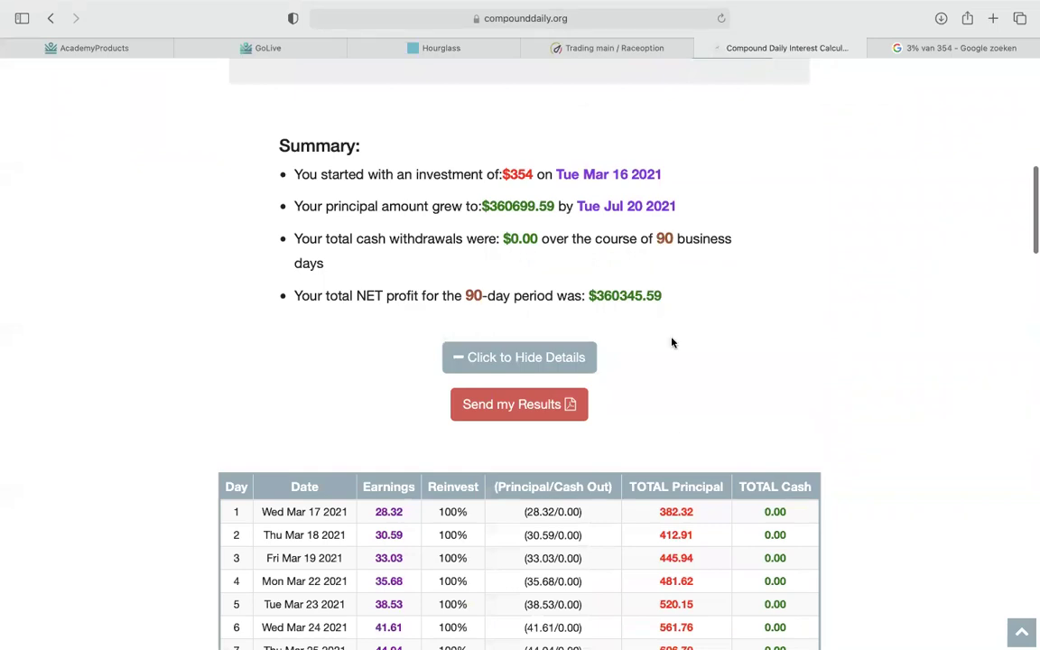
scroll(674, 377, "down", 8)
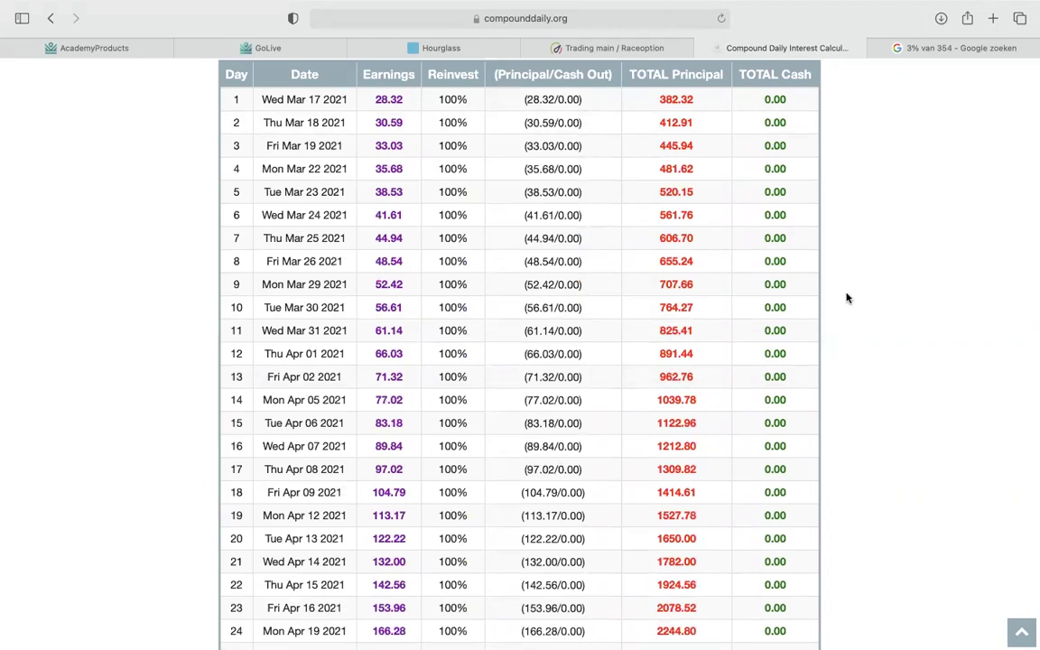
Step: Examine the daily earnings and total principal for the 8% rate from day 16 through day 90
scroll(847, 298, "down", 5)
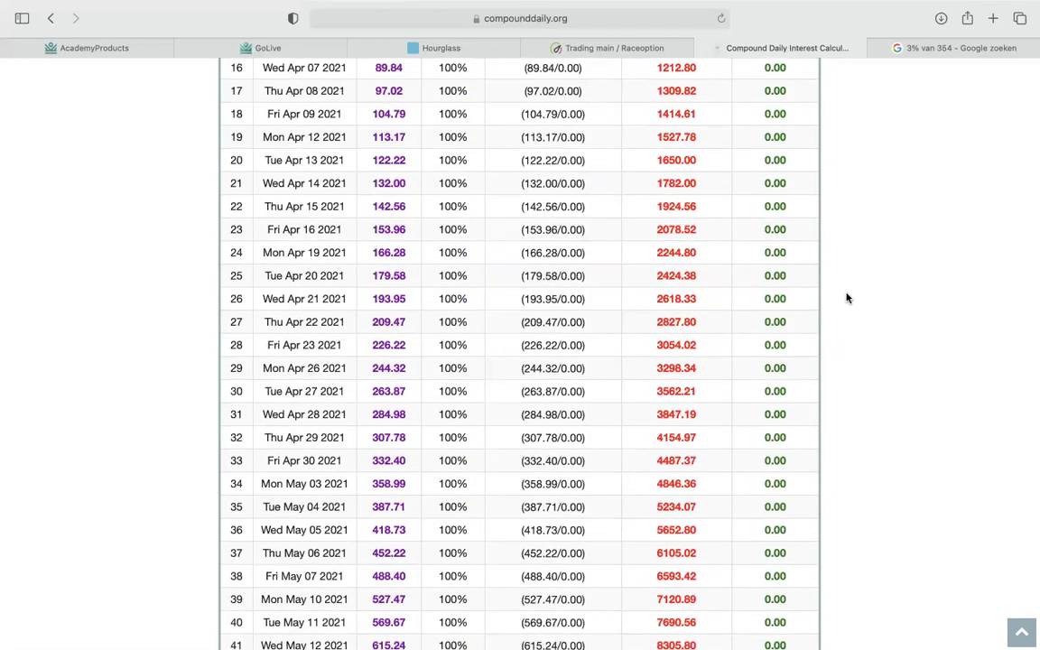
scroll(847, 298, "up", 3)
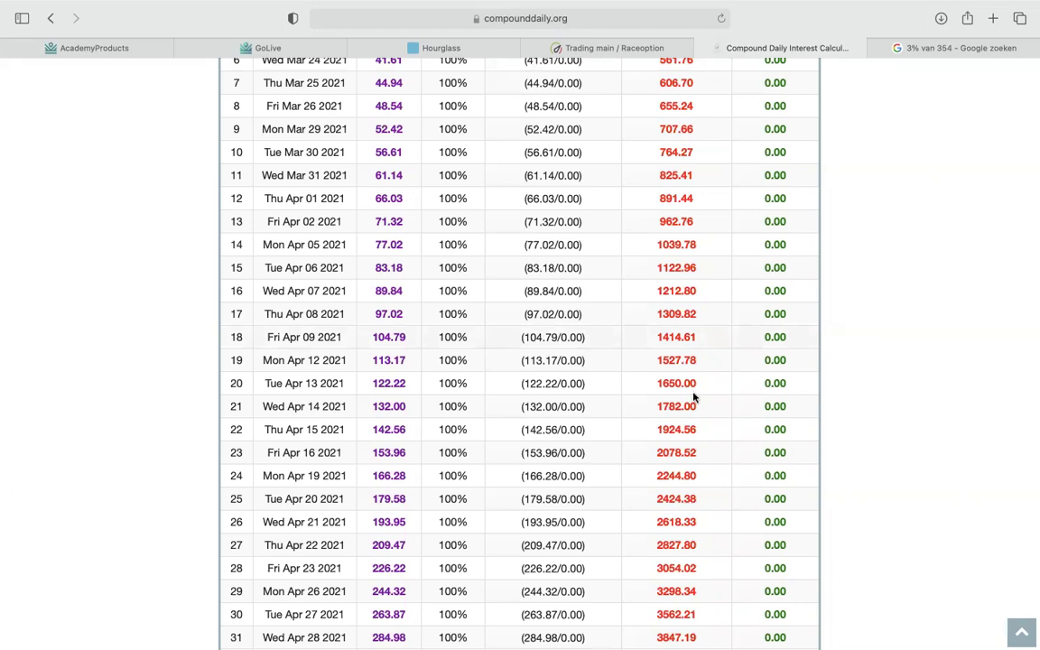
scroll(742, 340, "down", 5)
scroll(742, 339, "down", 3)
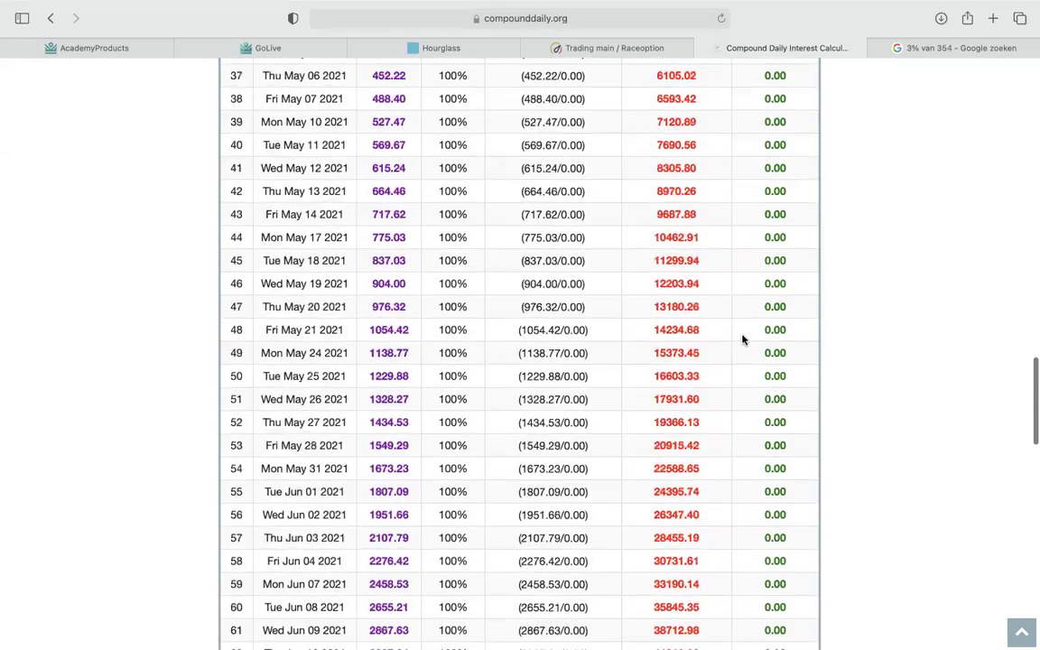
scroll(742, 339, "down", 10)
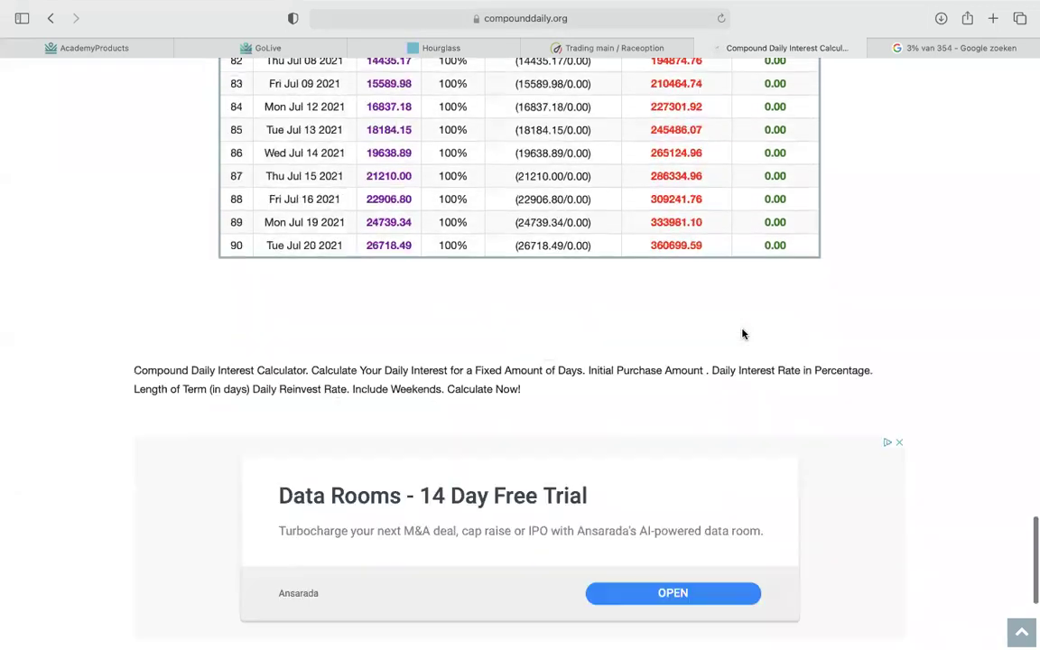
scroll(742, 336, "up", 4)
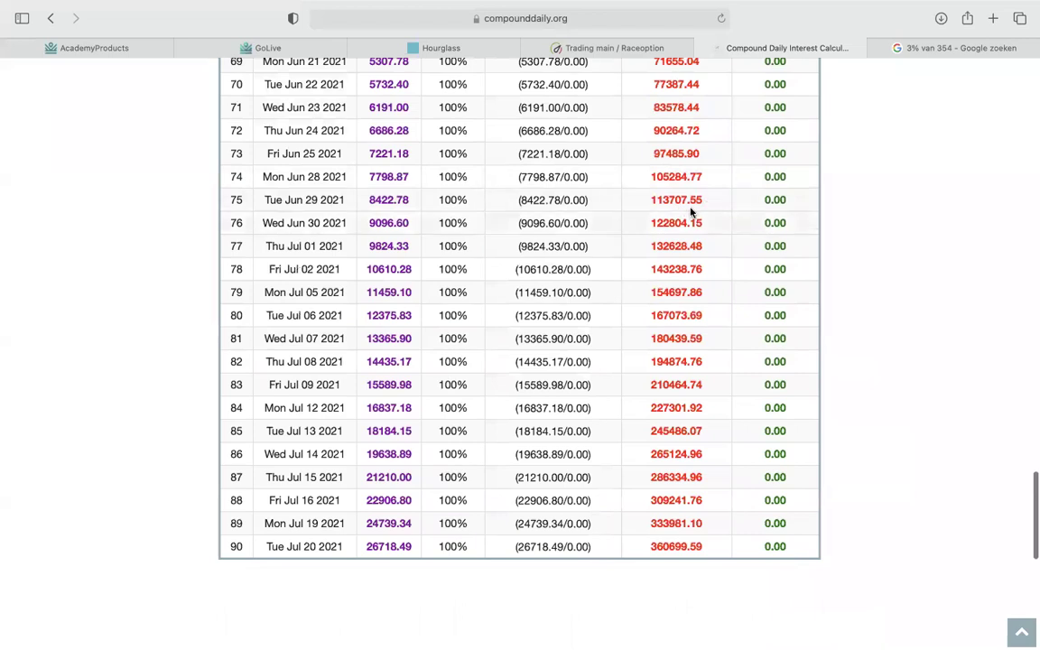
scroll(679, 155, "up", 3)
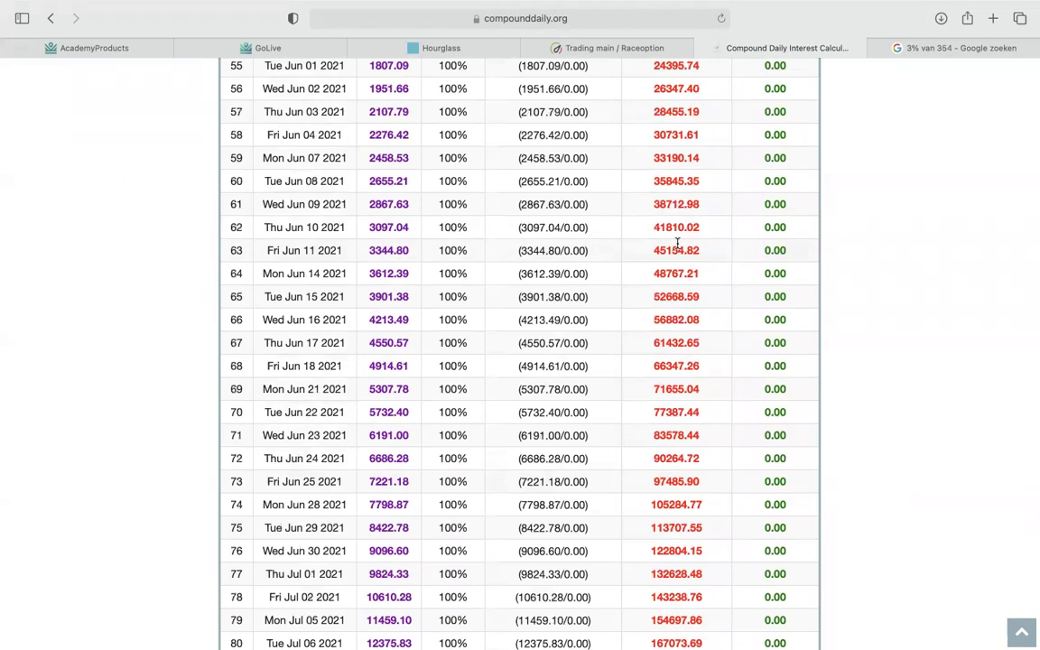
scroll(677, 244, "up", 5)
scroll(679, 248, "up", 2)
scroll(678, 247, "down", 7)
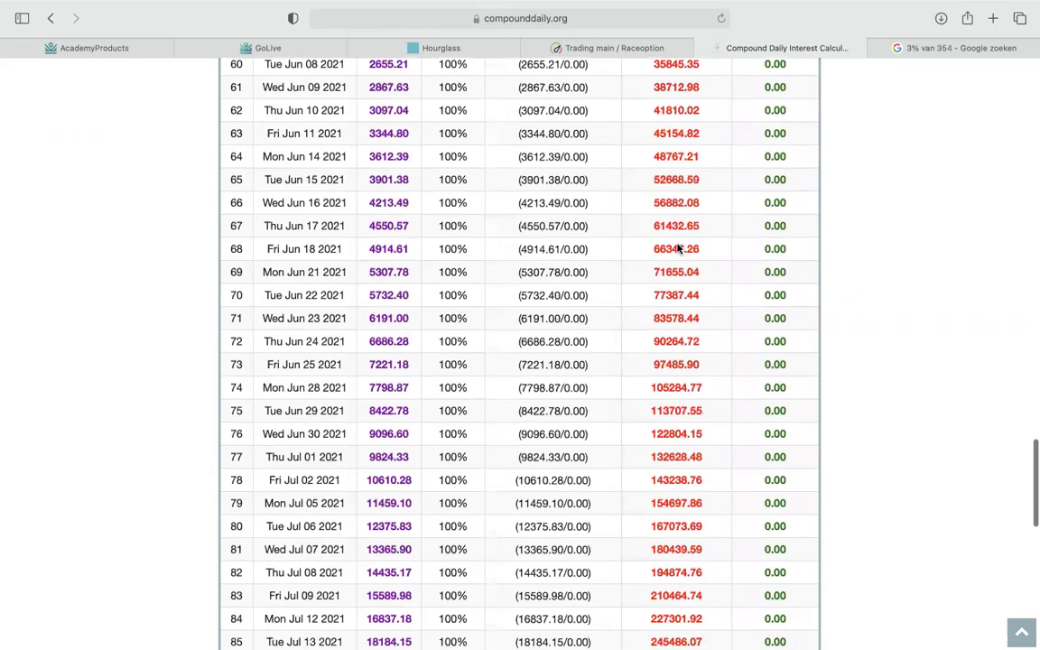
scroll(678, 248, "down", 3)
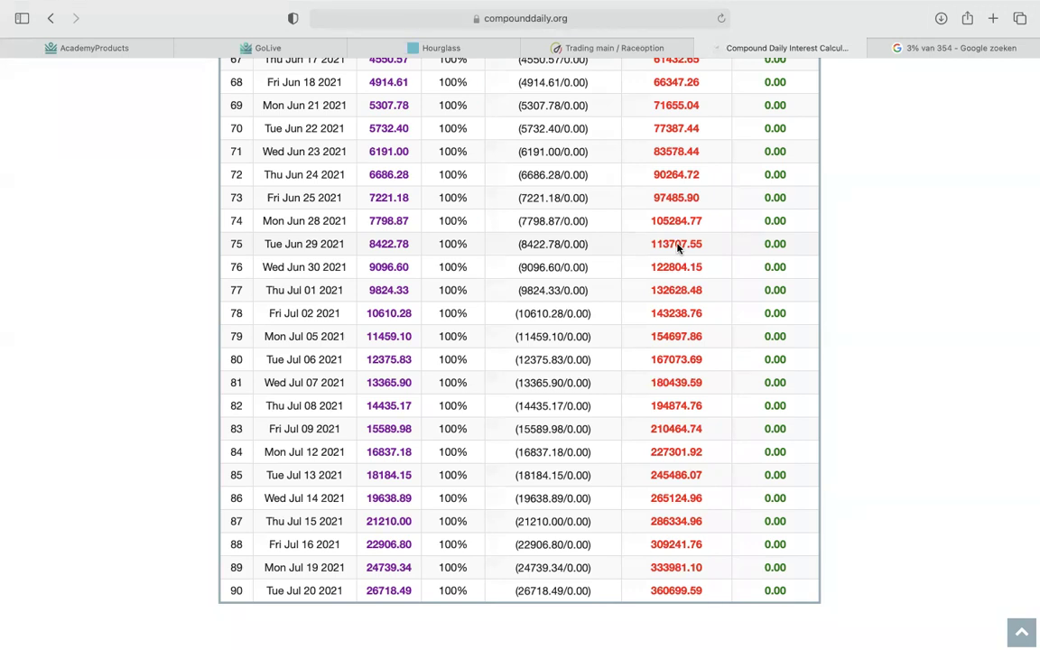
Step: Re-examine how the total principal at the 8% rate builds up between day 11 and about day 70
scroll(841, 263, "up", 5)
scroll(839, 264, "up", 15)
scroll(839, 263, "up", 3)
scroll(839, 263, "up", 1)
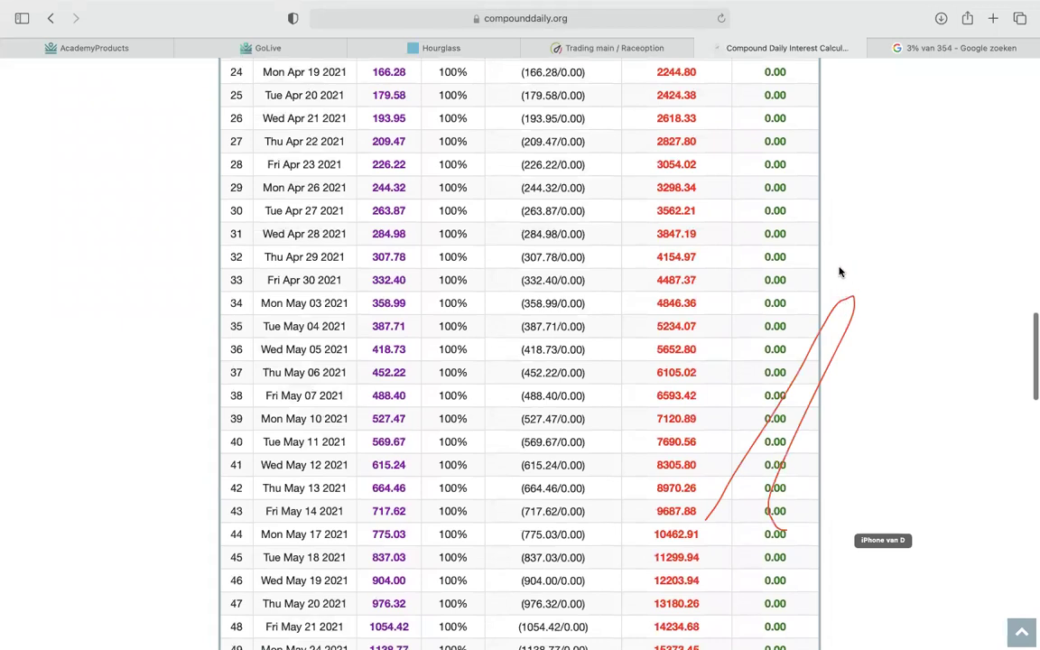
scroll(803, 252, "up", 6)
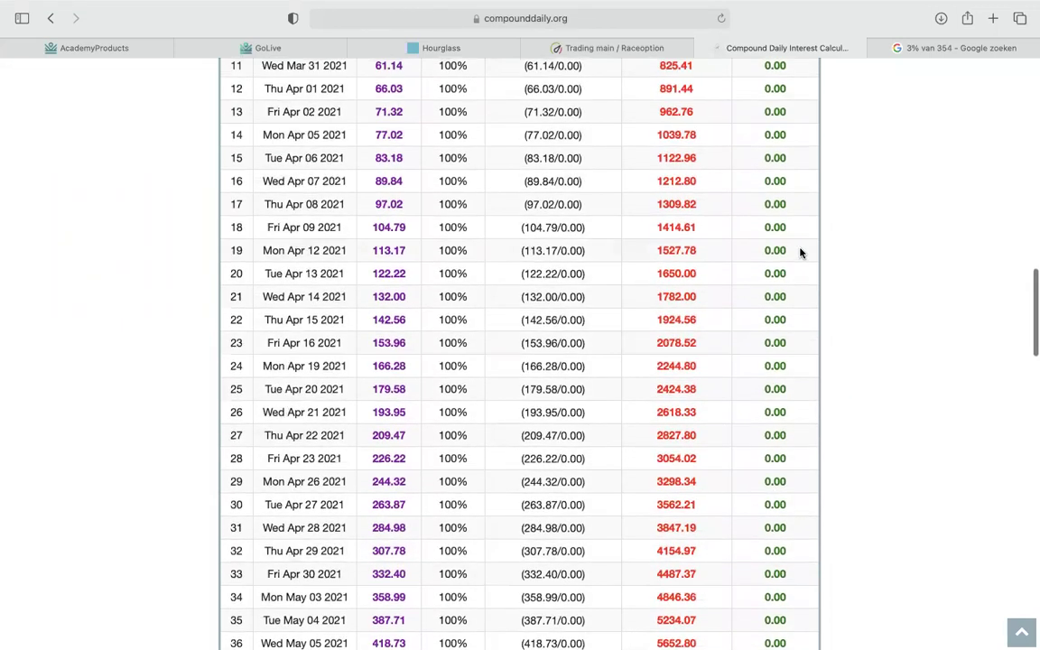
scroll(800, 252, "down", 8)
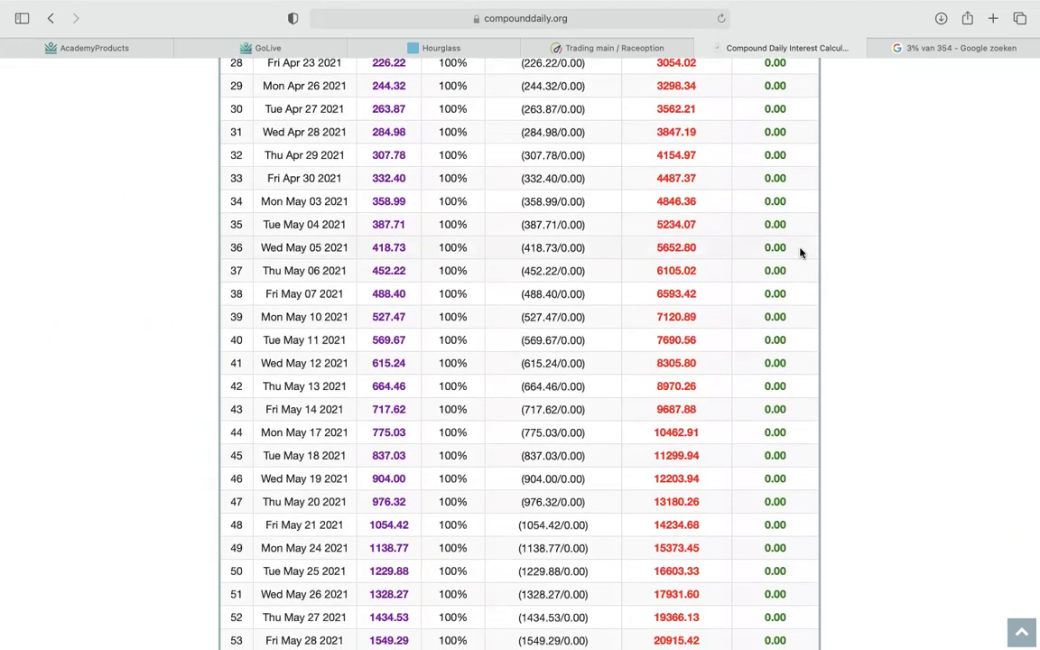
scroll(800, 252, "down", 8)
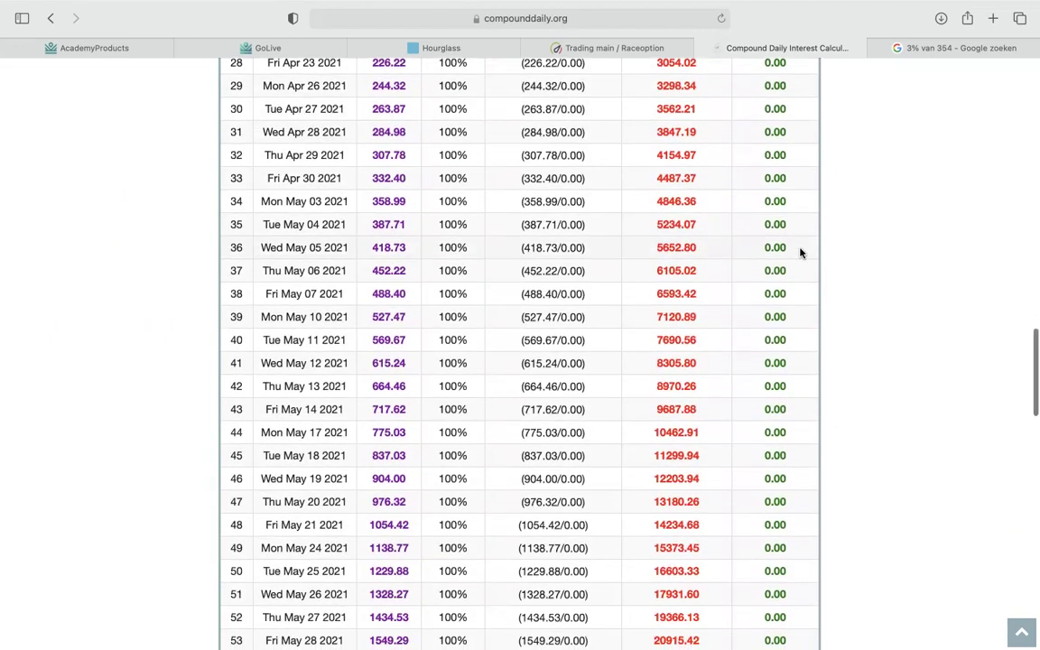
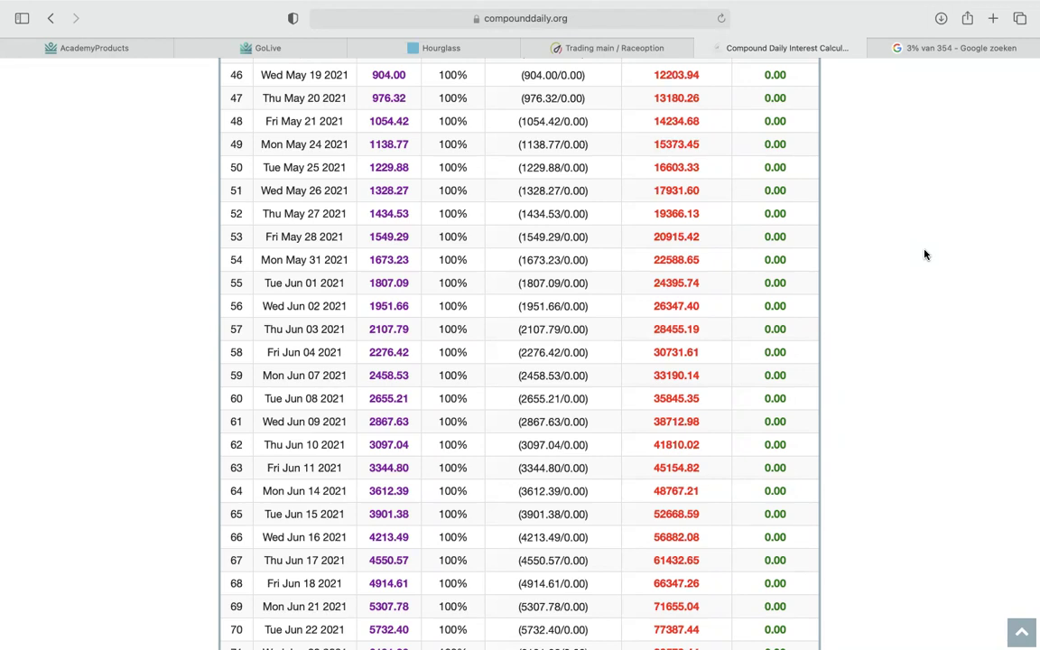
Step: Set the Length of Term in the compound interest calculator to 260 days
scroll(925, 255, "up", 8)
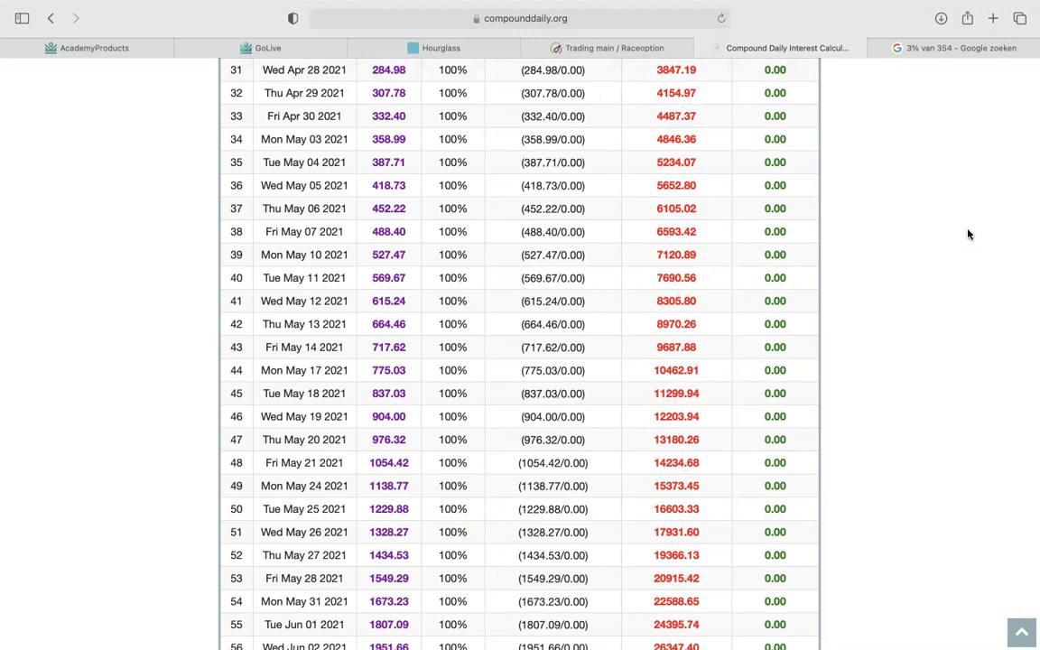
scroll(968, 234, "up", 15)
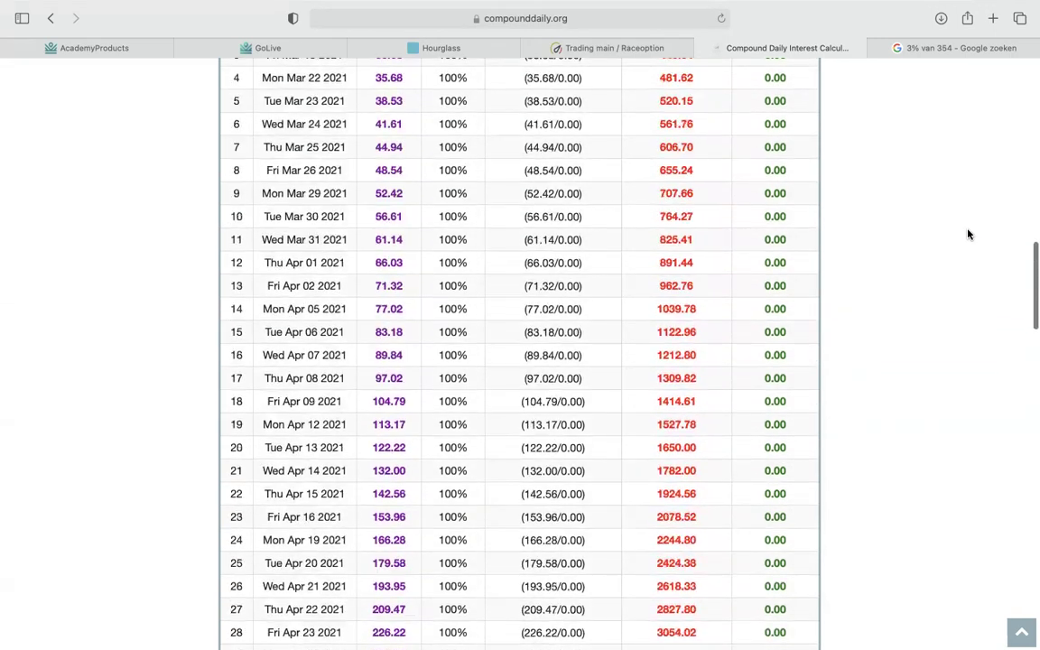
scroll(968, 235, "up", 5)
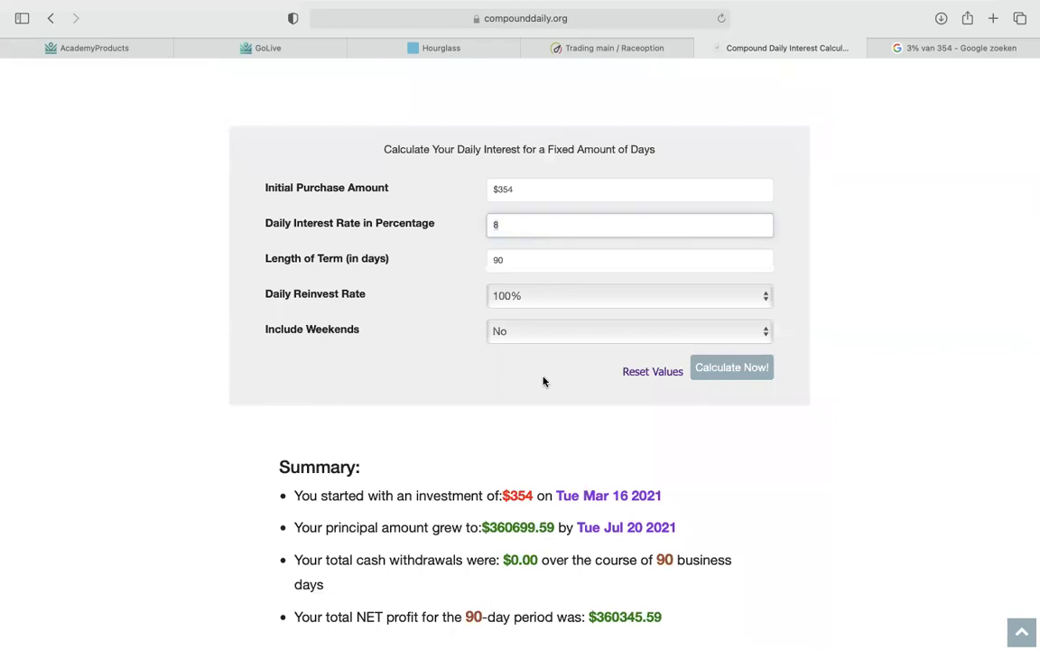
scroll(542, 383, "down", 5)
scroll(542, 384, "up", 8)
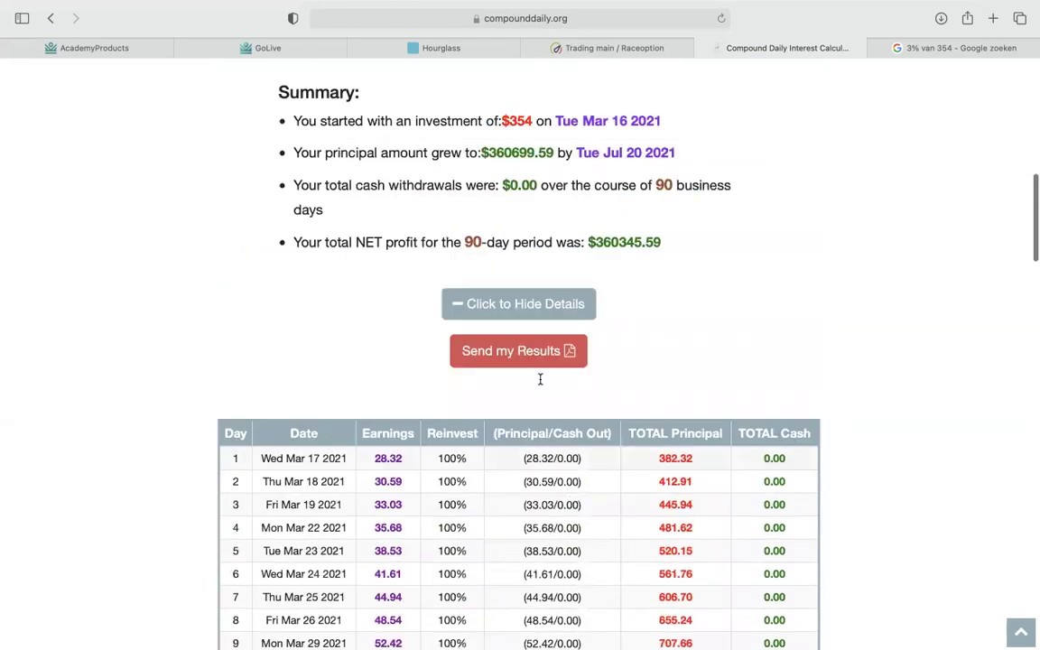
double_click(527, 232)
type("260")
left_click(495, 328)
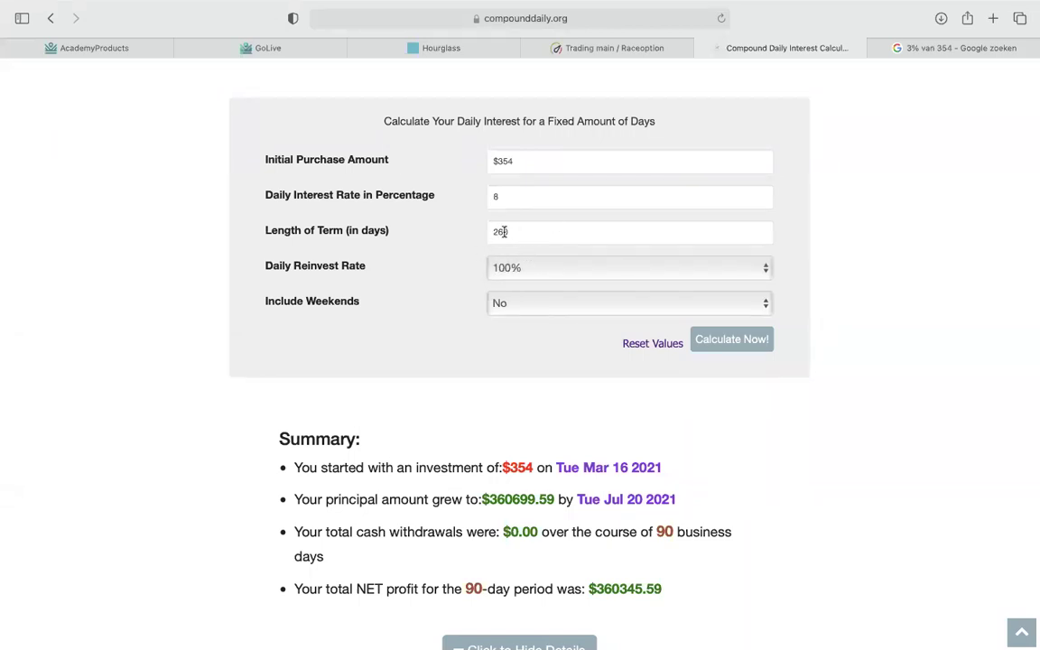
Step: Set the Daily Interest Rate in Percentage to 4 for the 260-day term
left_click(507, 197)
key("BackSpace")
type("4")
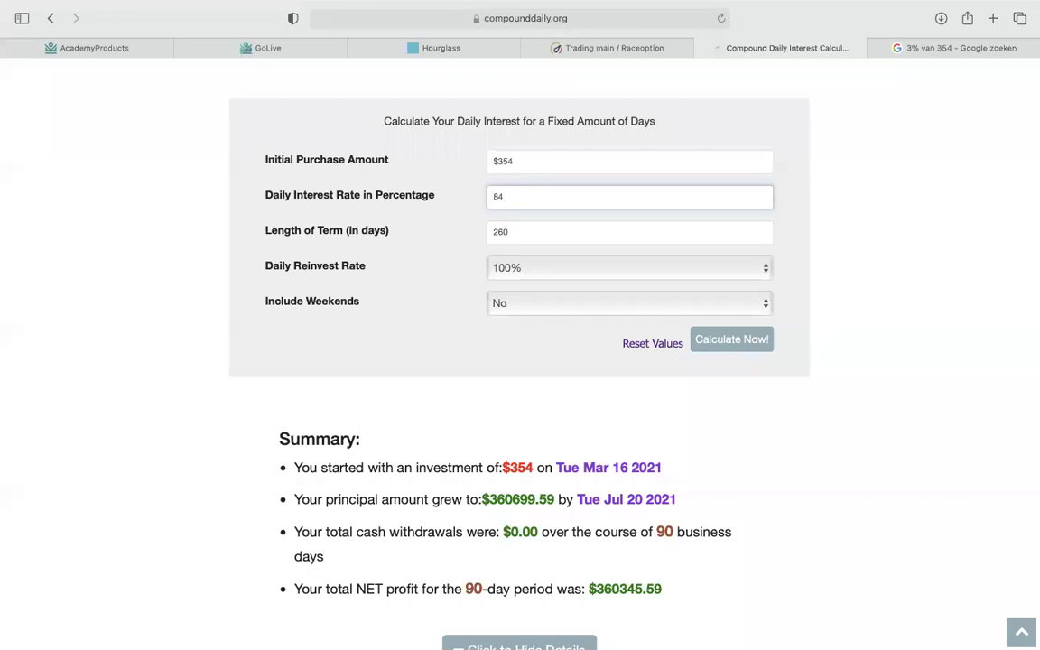
left_click(527, 360)
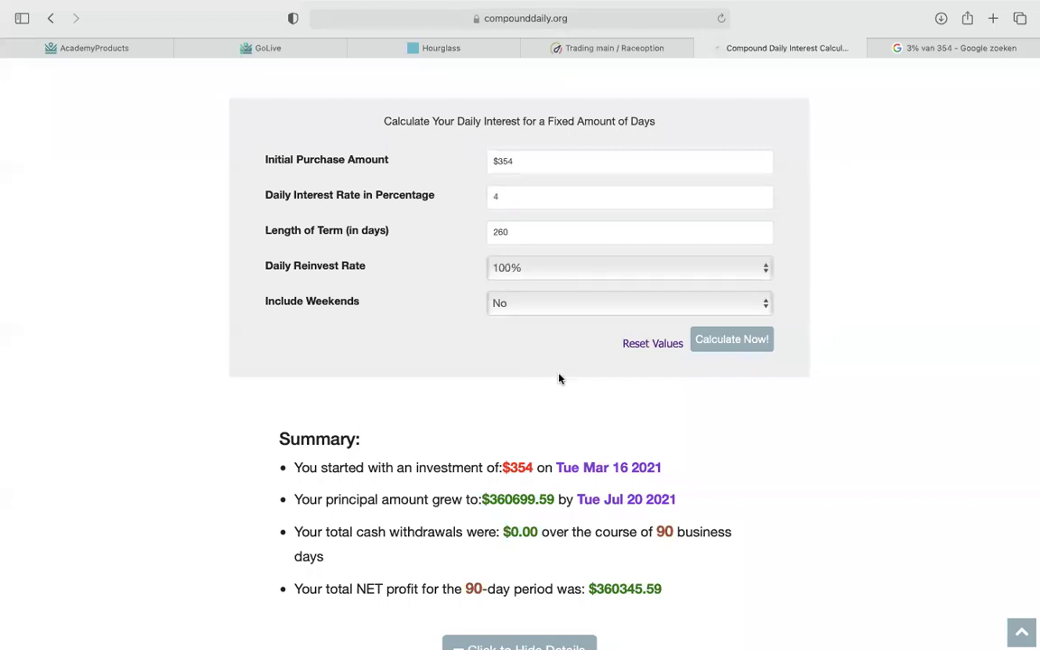
Step: Review the daily earnings table through about day 41 and the values entered in the calculator form
scroll(560, 350, "down", 8)
scroll(560, 350, "down", 10)
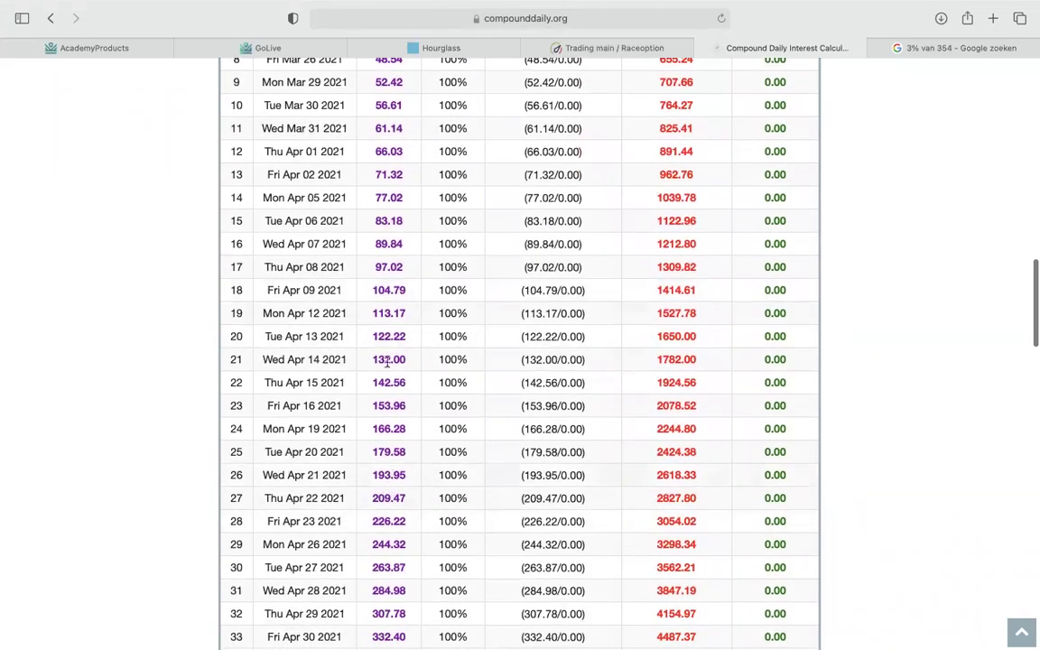
scroll(385, 349, "up", 5)
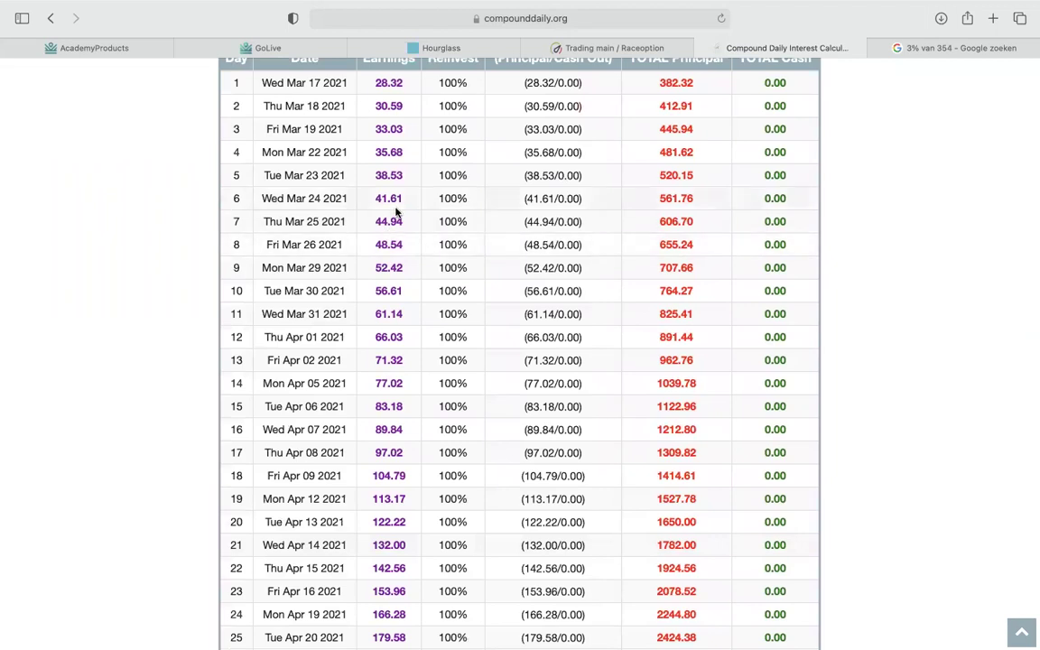
scroll(394, 372, "down", 6)
scroll(395, 372, "down", 4)
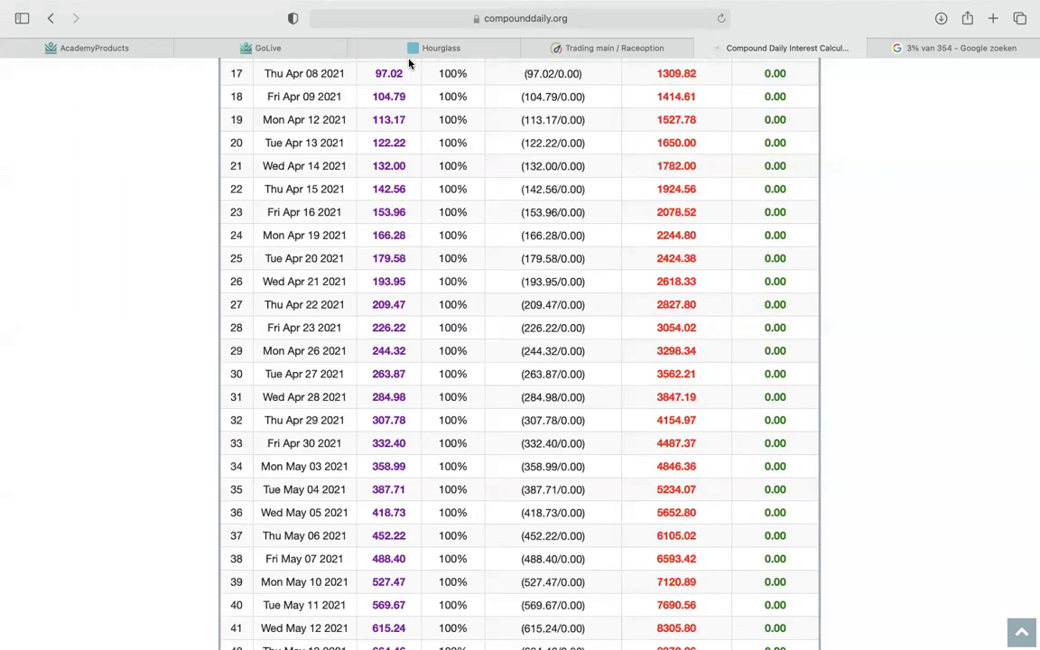
scroll(520, 193, "up", 15)
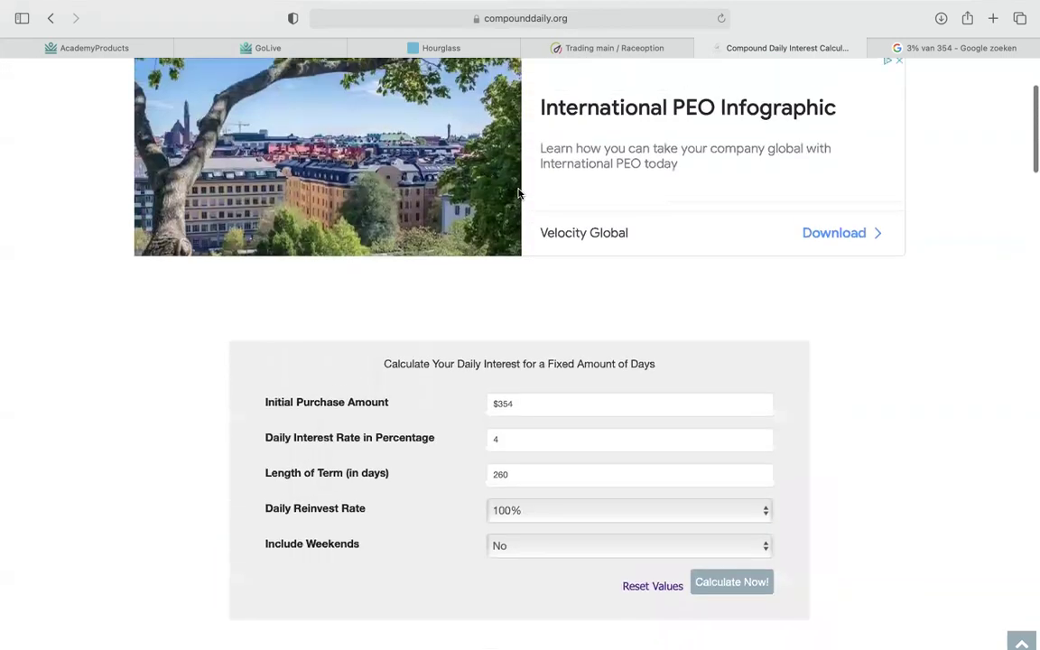
scroll(520, 192, "up", 3)
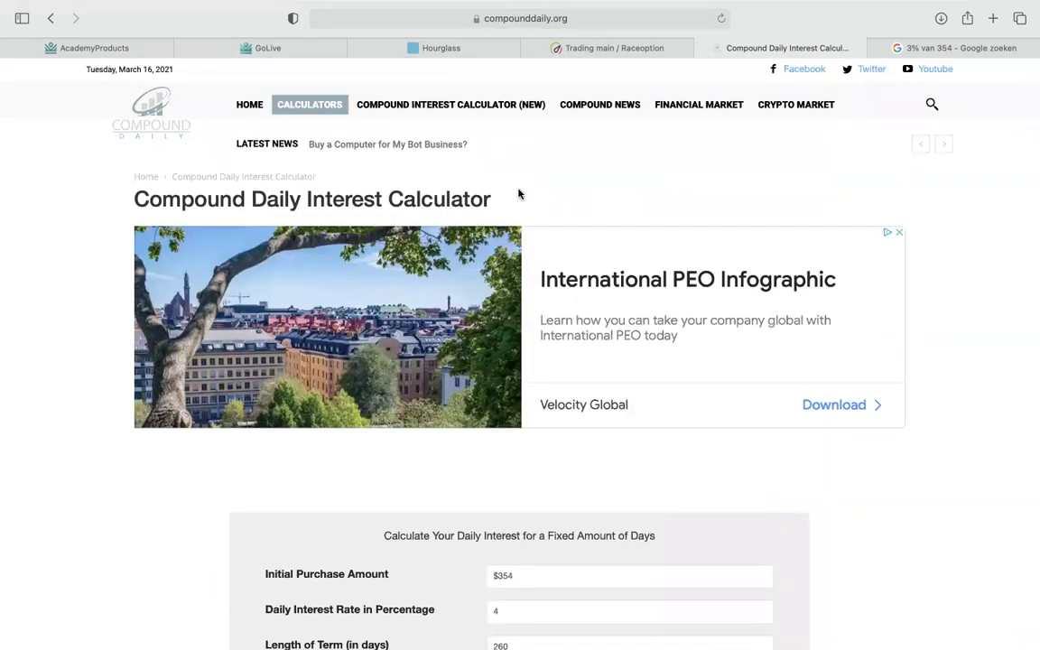
scroll(738, 419, "down", 6)
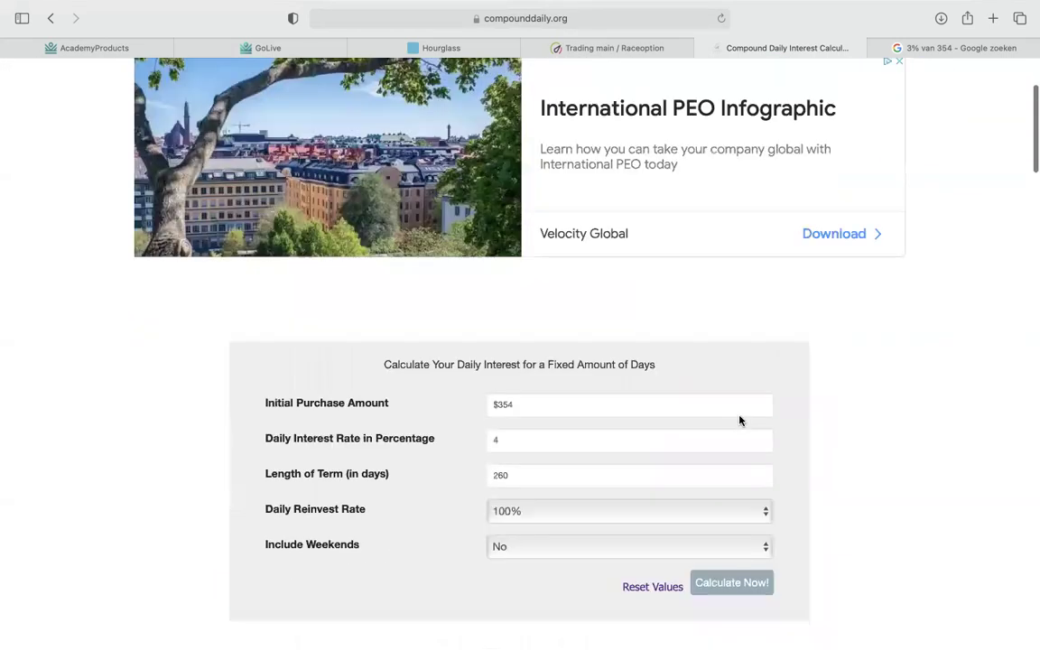
scroll(632, 357, "up", 3)
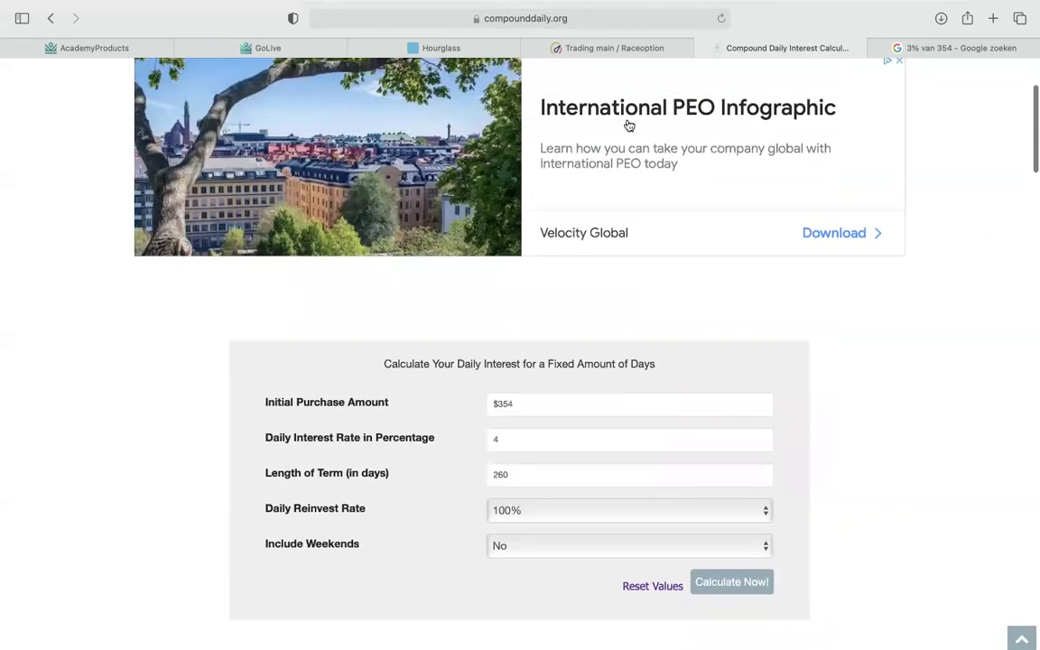
Step: Check the EUR/JPY chart in Raceoption and switch to the EURJPY chart and alerts in Hourglass
left_click(638, 51)
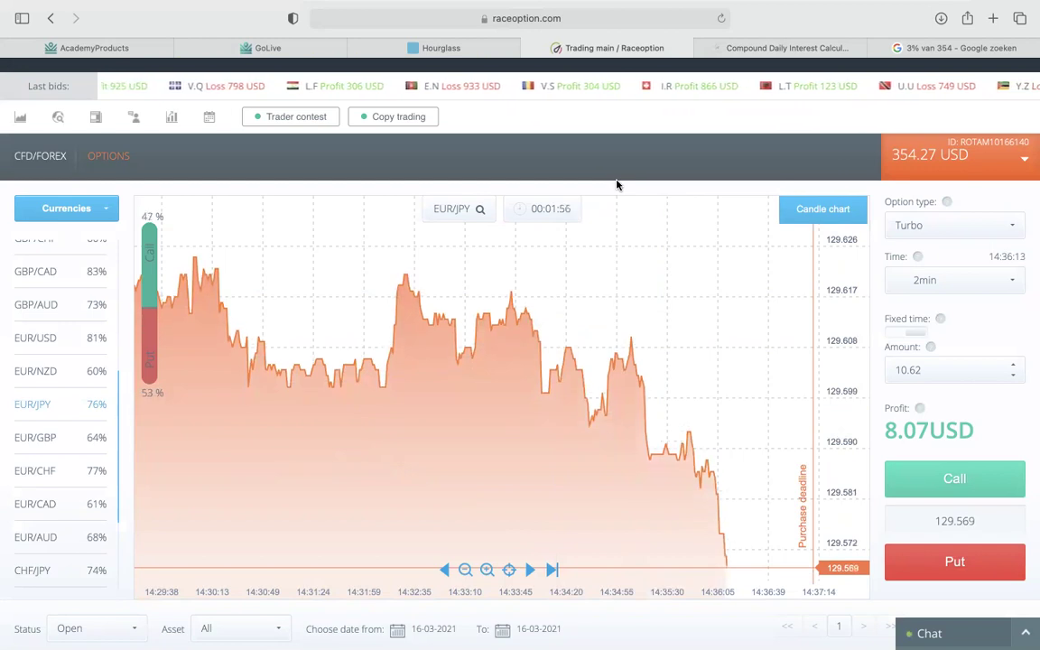
left_click(499, 48)
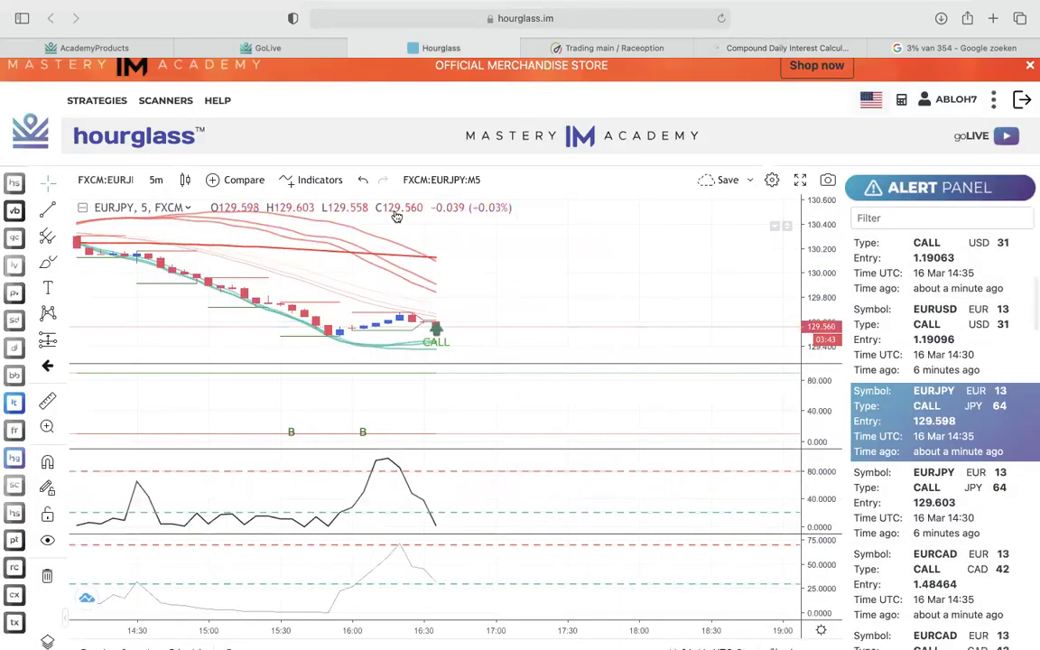